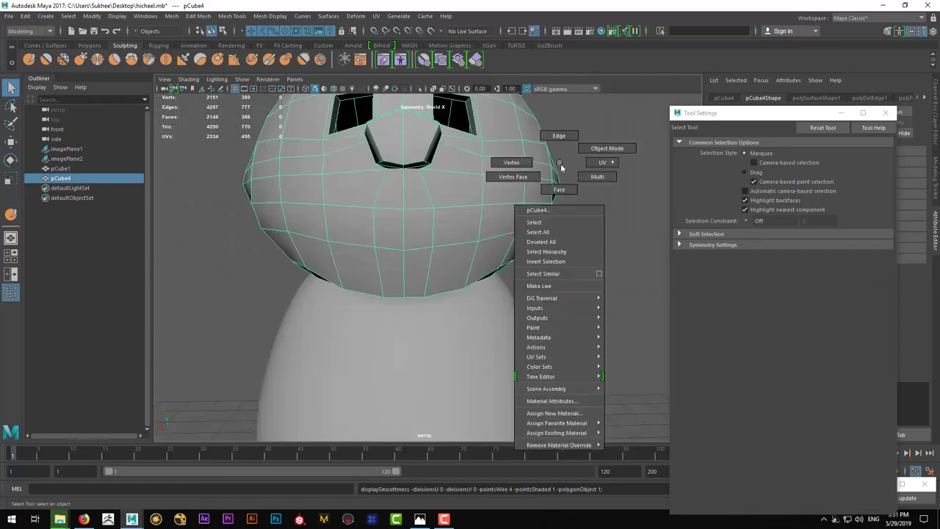
Switch to face selection and frame the head in the four-view layout
{"action": "left_click", "coordinate": [399, 194]}
{"action": "key", "text": "space"}
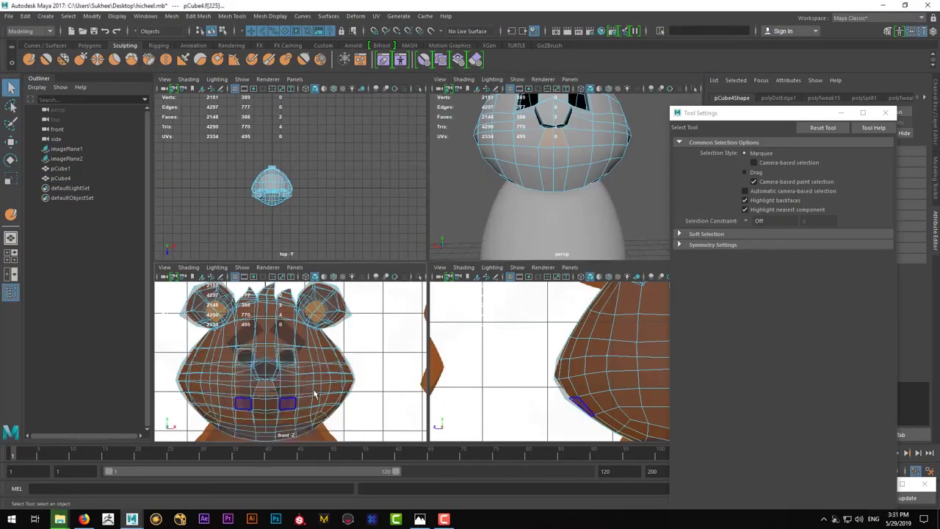
{"action": "key", "text": "space"}
{"action": "key", "text": "space"}
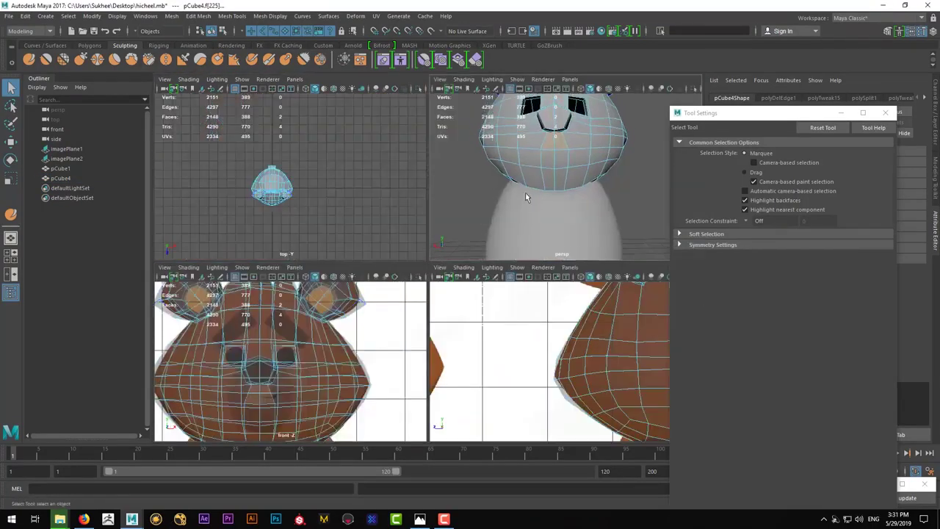
{"action": "key", "text": "space"}
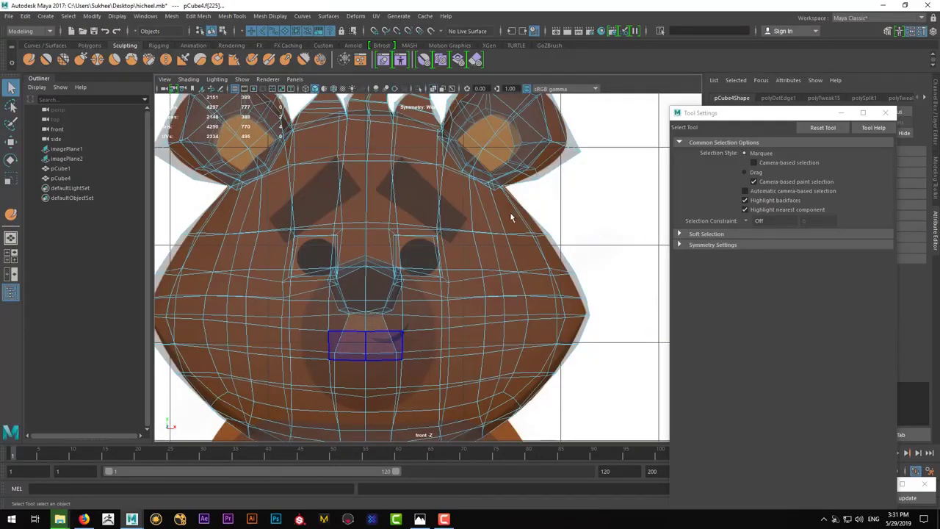
{"action": "key", "text": "ctrl+z"}
{"action": "key", "text": "space"}
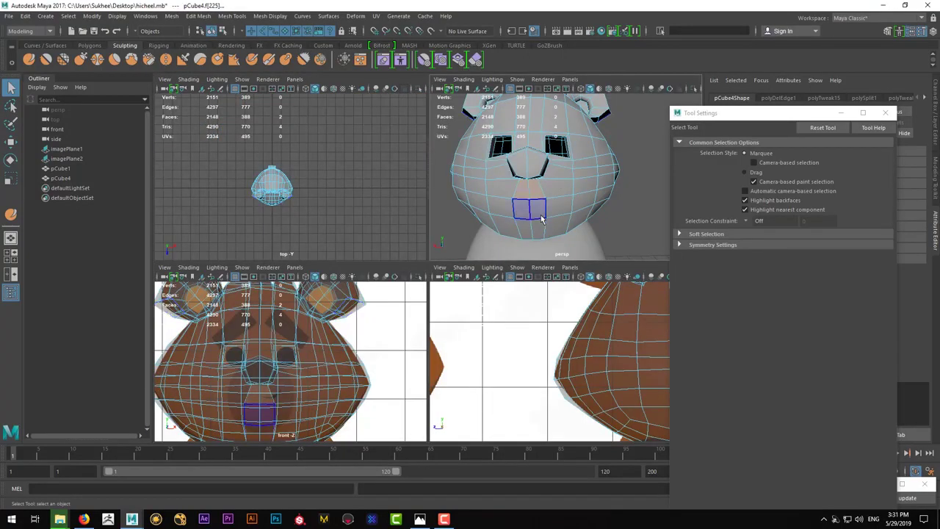
{"action": "key", "text": "space"}
Extrude the two faces below the nose and scale them flat into a slit
{"action": "right_click_drag", "start_coordinate": [405, 306], "coordinate": [457, 332], "text": "shift"}
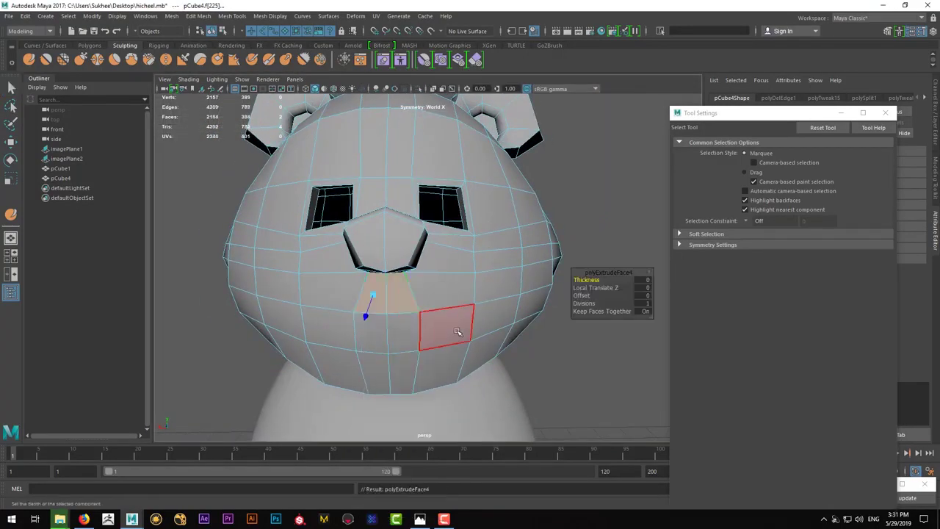
{"action": "key", "text": "t"}
{"action": "left_click_drag", "start_coordinate": [367, 303], "coordinate": [463, 305], "text": "alt"}
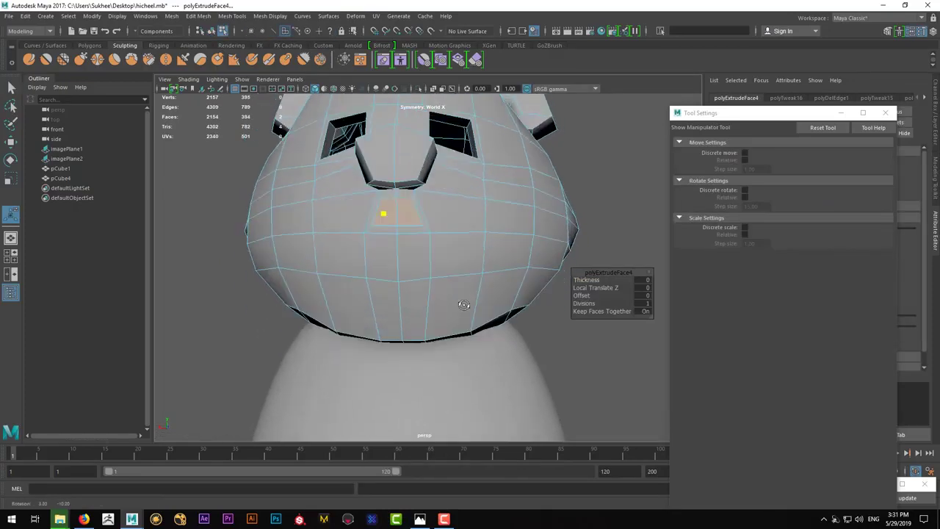
{"action": "left_click_drag", "start_coordinate": [431, 237], "coordinate": [422, 245], "text": "alt"}
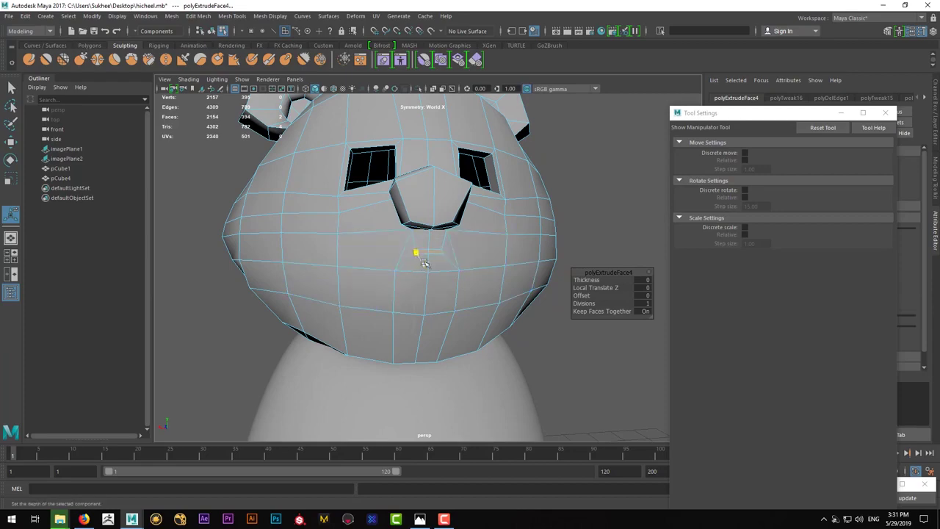
{"action": "key", "text": "w"}
{"action": "key", "text": "r"}
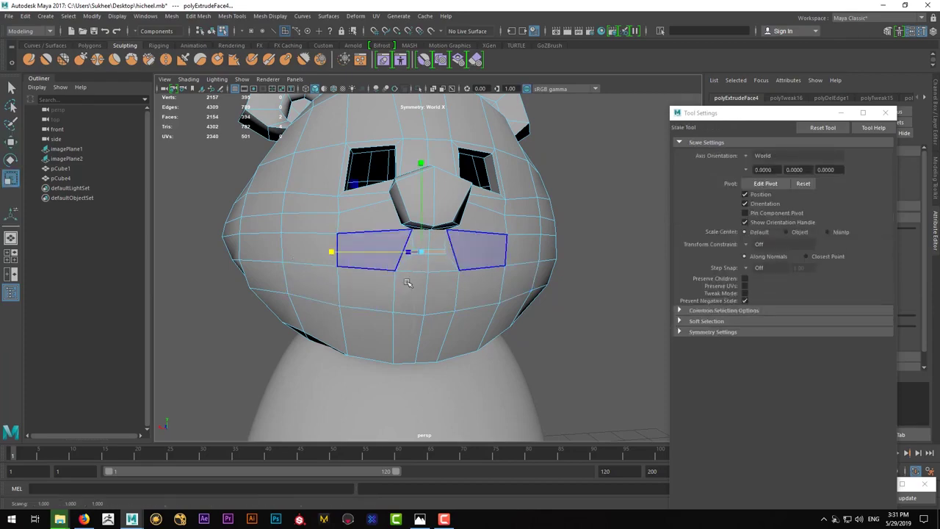
{"action": "left_click_drag", "start_coordinate": [407, 283], "coordinate": [412, 242], "text": "alt"}
{"action": "mouse_move", "coordinate": [411, 243]}
{"action": "right_mouse_down", "text": "alt"}
{"action": "mouse_move", "coordinate": [441, 279]}
{"action": "mouse_move", "coordinate": [329, 269]}
{"action": "right_mouse_up", "text": "alt"}
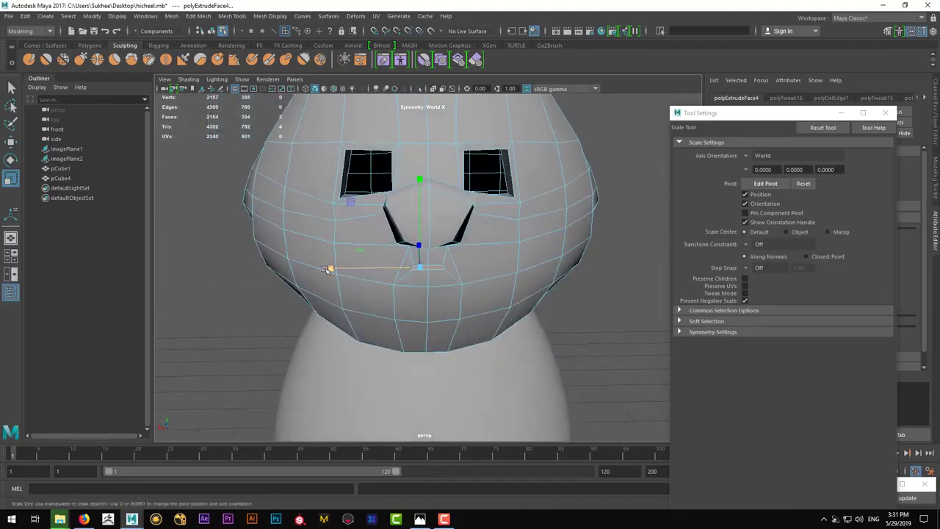
{"action": "left_click_drag", "start_coordinate": [272, 266], "coordinate": [402, 295], "text": "alt"}
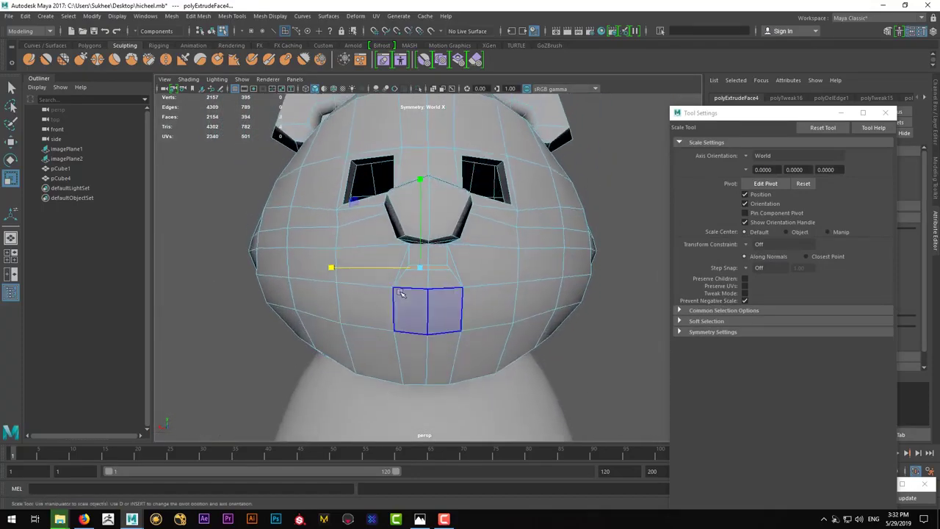
Preview the head smoothed and zoom the front view in on the mouth area
{"action": "key", "text": "3"}
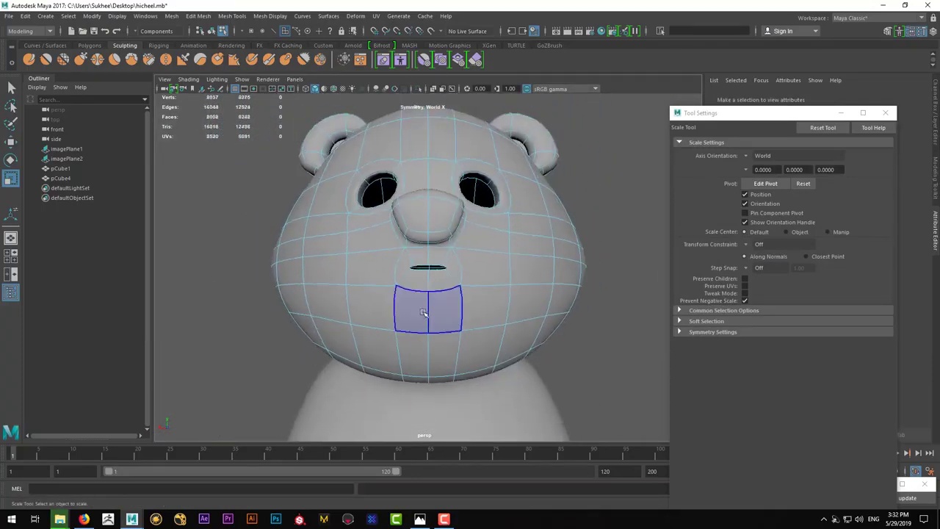
{"action": "key", "text": "space"}
{"action": "key", "text": "space"}
{"action": "scroll", "coordinate": [388, 339], "scroll_direction": "up", "scroll_amount": 3}
{"action": "scroll", "coordinate": [388, 339], "scroll_direction": "up", "scroll_amount": 3}
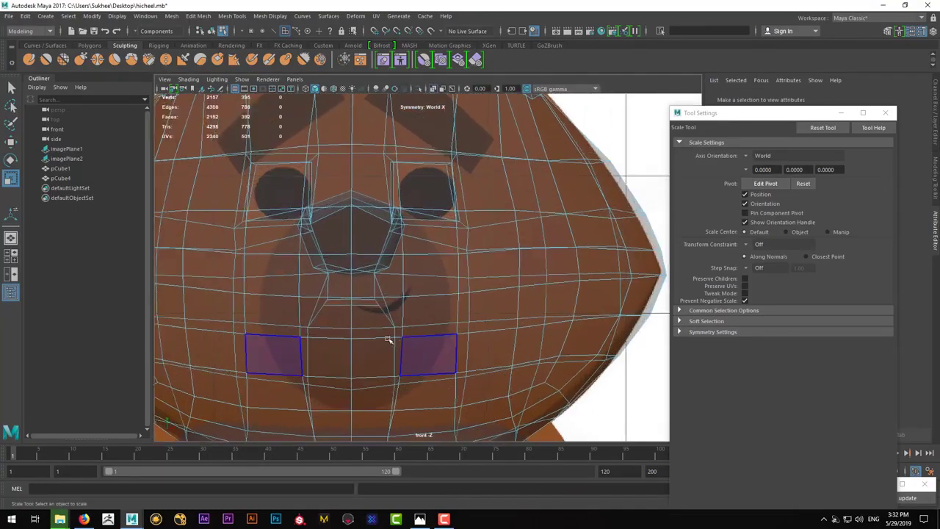
{"action": "scroll", "coordinate": [374, 348], "scroll_direction": "up", "scroll_amount": 3}
{"action": "right_click", "coordinate": [400, 213]}
Drag the top edge of the mouth slit outward to widen it
{"action": "left_click", "coordinate": [391, 295]}
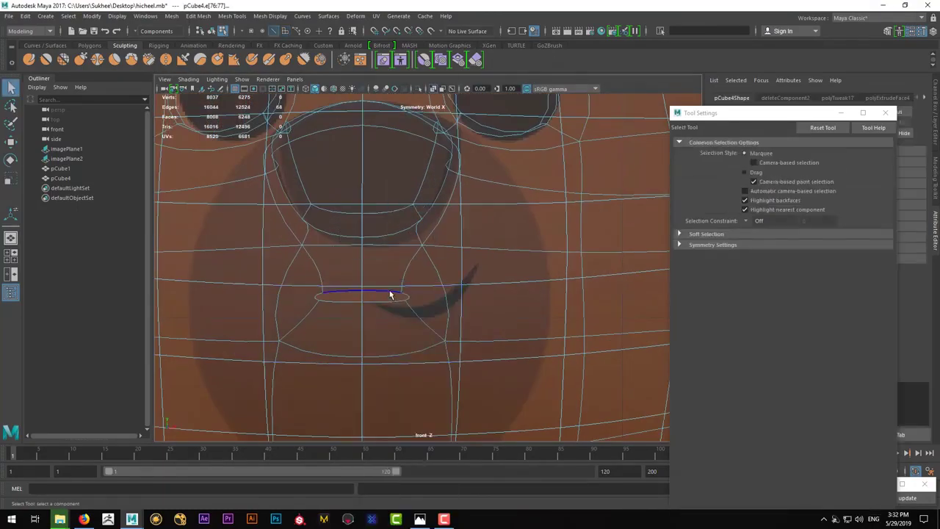
{"action": "key", "text": "1"}
{"action": "key", "text": "w"}
{"action": "left_click_drag", "start_coordinate": [384, 308], "coordinate": [444, 316]}
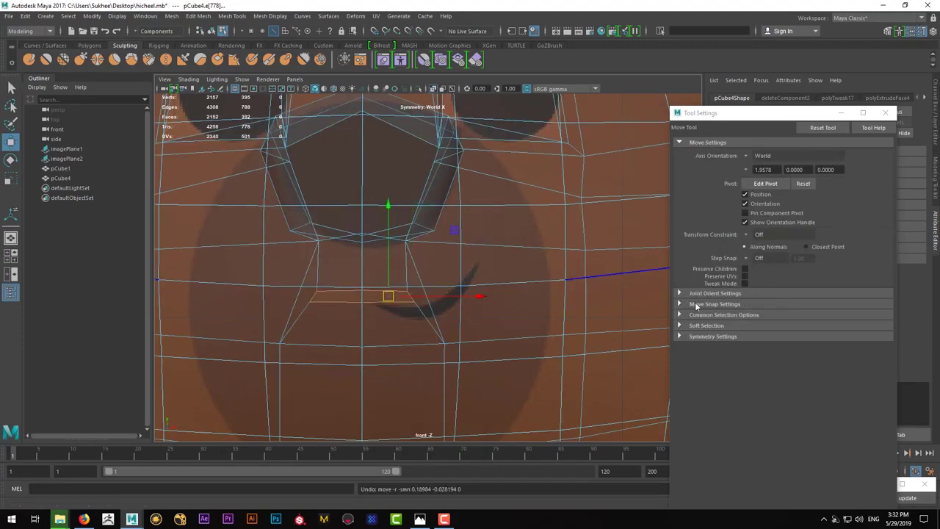
Set Symmetry to Off in Symmetry Settings and shift the mouth edge sideways
{"action": "left_click", "coordinate": [708, 335]}
{"action": "left_click", "coordinate": [749, 350]}
{"action": "left_click", "coordinate": [737, 355]}
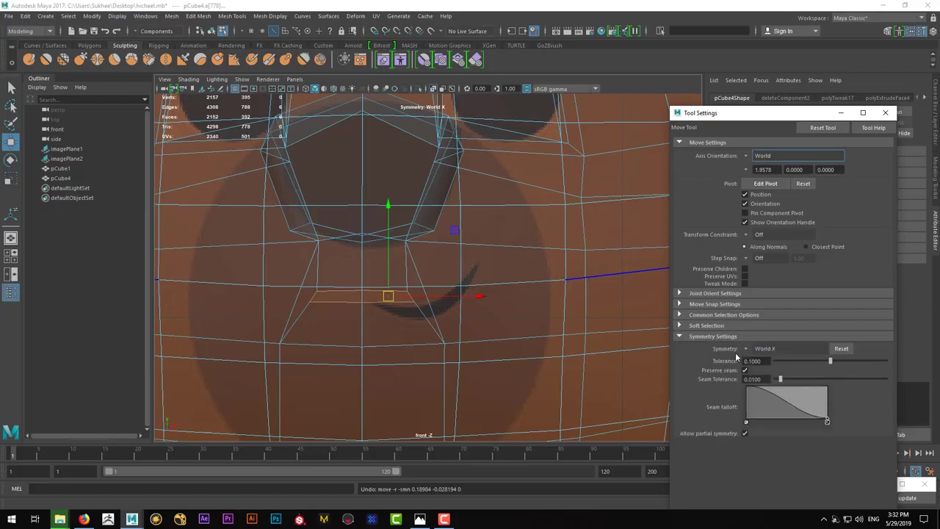
{"action": "left_click_drag", "start_coordinate": [365, 294], "coordinate": [426, 304]}
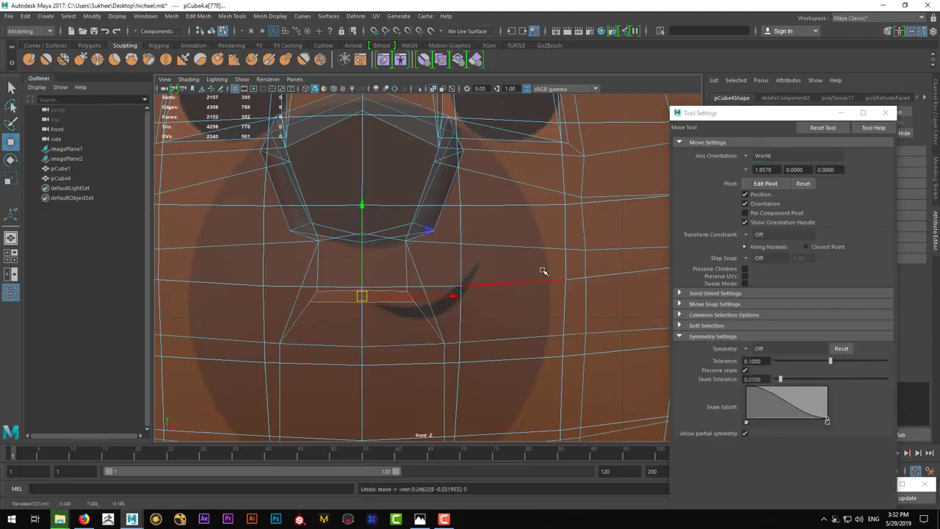
Check the smoothed result and undo the last two mouth-edge changes
{"action": "key", "text": "3"}
{"action": "key", "text": "space"}
{"action": "key", "text": "space"}
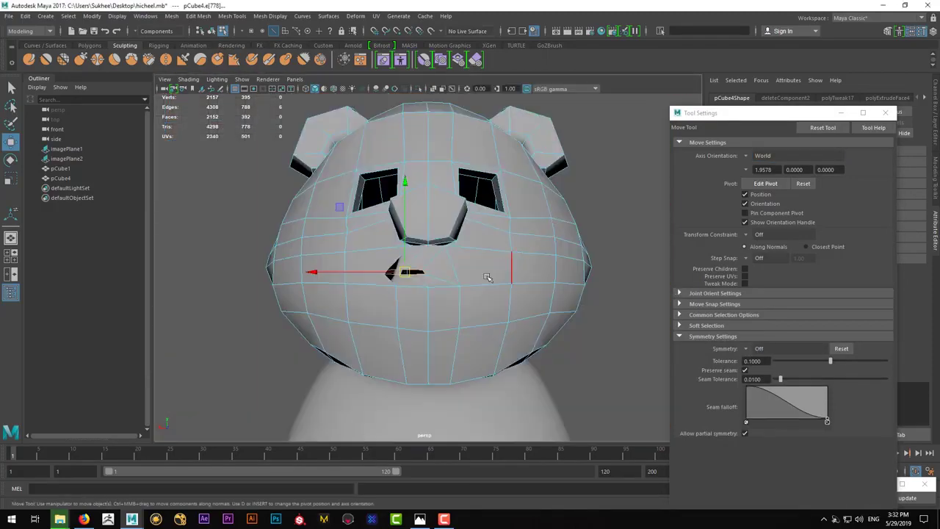
{"action": "key", "text": "ctrl+z"}
{"action": "key", "text": "ctrl+z"}
{"action": "key", "text": "ctrl+z"}
{"action": "key", "text": "ctrl+z"}
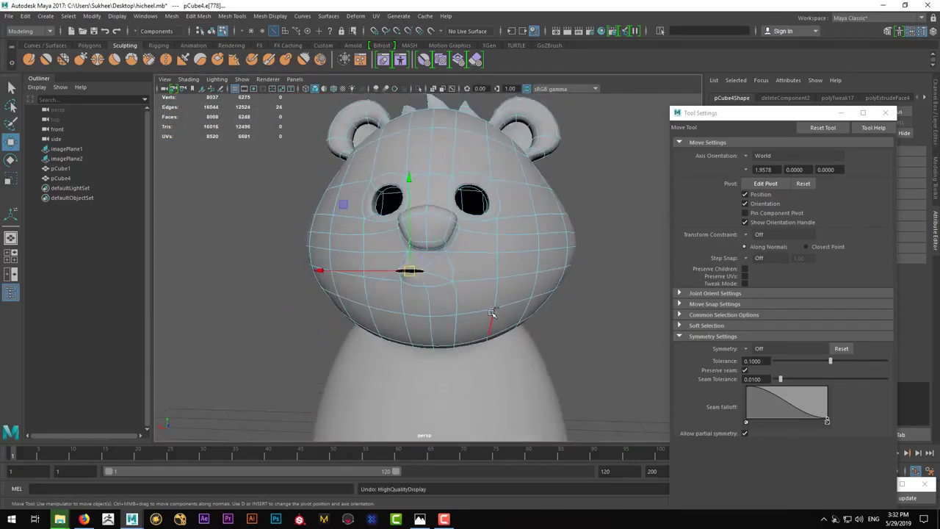
{"action": "key", "text": "ctrl+z"}
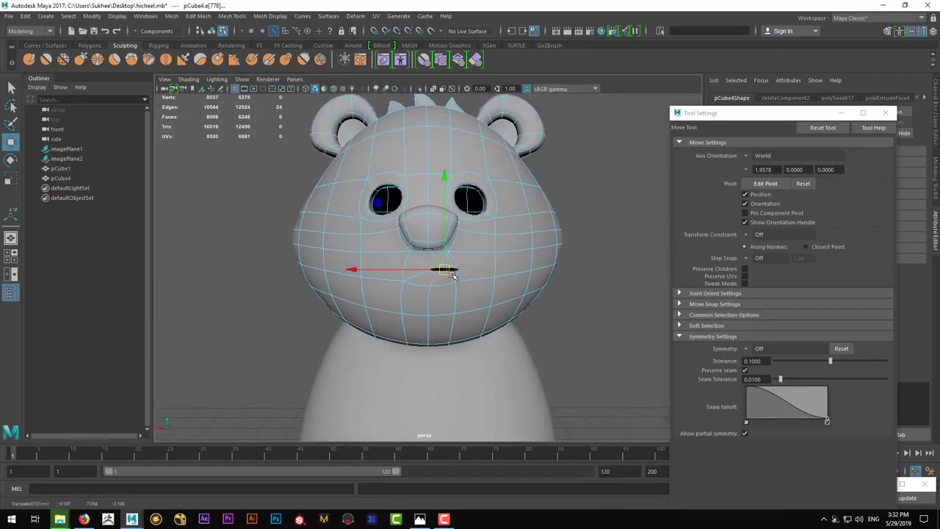
Zoom the perspective view in on the mouth, comparing cage and smoothed previews
{"action": "key", "text": "1"}
{"action": "scroll", "coordinate": [448, 319], "scroll_direction": "up", "scroll_amount": 3}
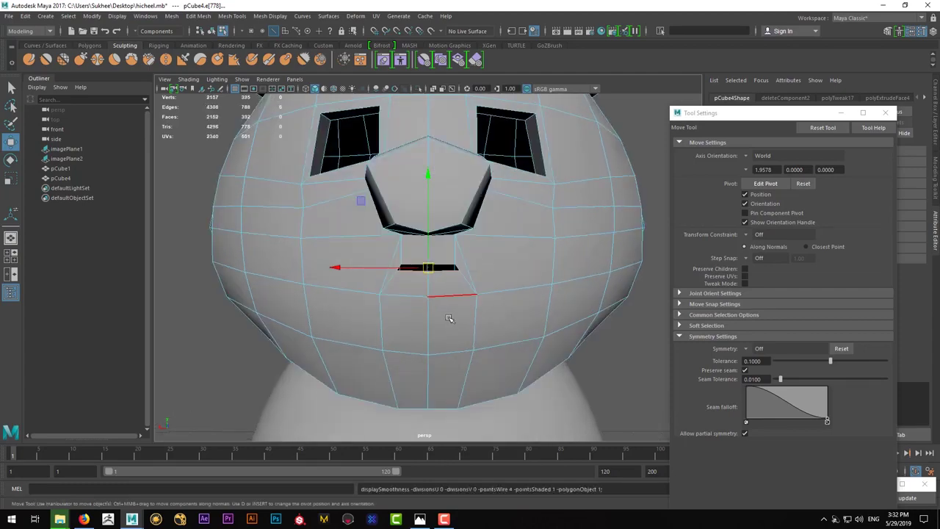
{"action": "scroll", "coordinate": [477, 336], "scroll_direction": "up", "scroll_amount": 2}
{"action": "key", "text": "3"}
{"action": "key", "text": "space"}
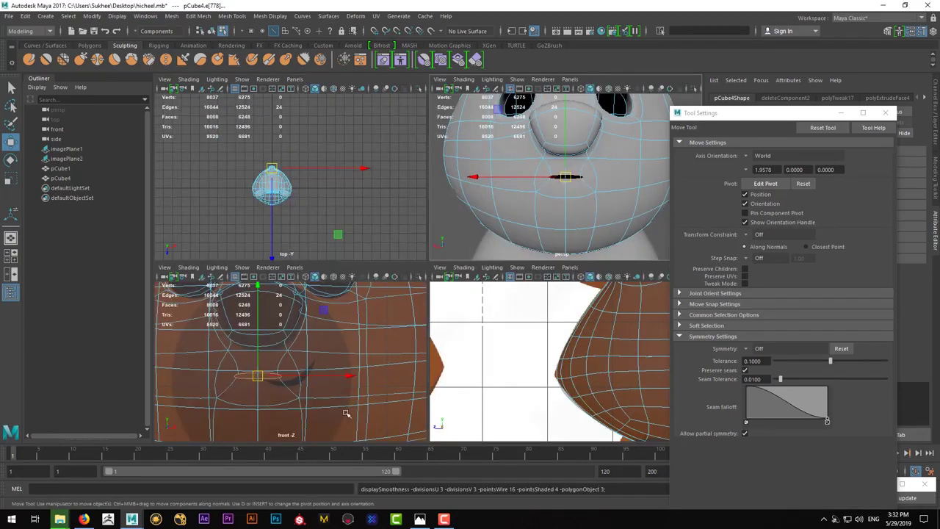
{"action": "key", "text": "space"}
{"action": "scroll", "coordinate": [537, 216], "scroll_direction": "up", "scroll_amount": 3}
{"action": "key", "text": "1"}
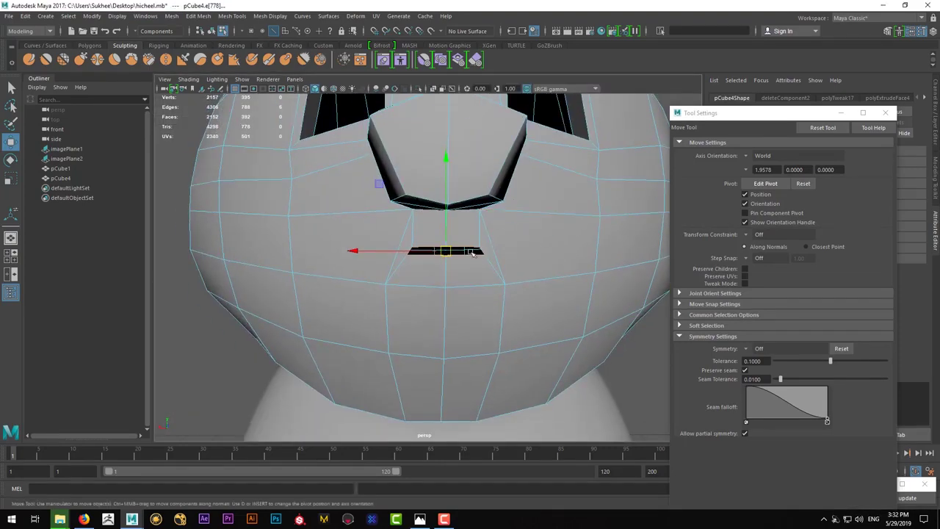
{"action": "scroll", "coordinate": [499, 250], "scroll_direction": "up", "scroll_amount": 2}
{"action": "key", "text": "q"}
{"action": "scroll", "coordinate": [470, 286], "scroll_direction": "up", "scroll_amount": 2}
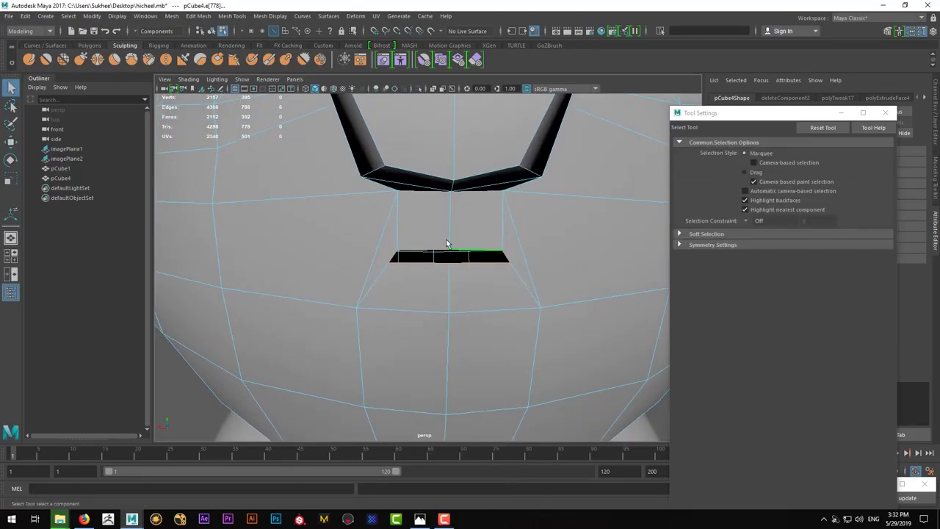
Pull the mouth's centre vertex down into a shallow V
{"action": "key", "text": "w"}
{"action": "left_click_drag", "start_coordinate": [450, 224], "coordinate": [449, 234]}
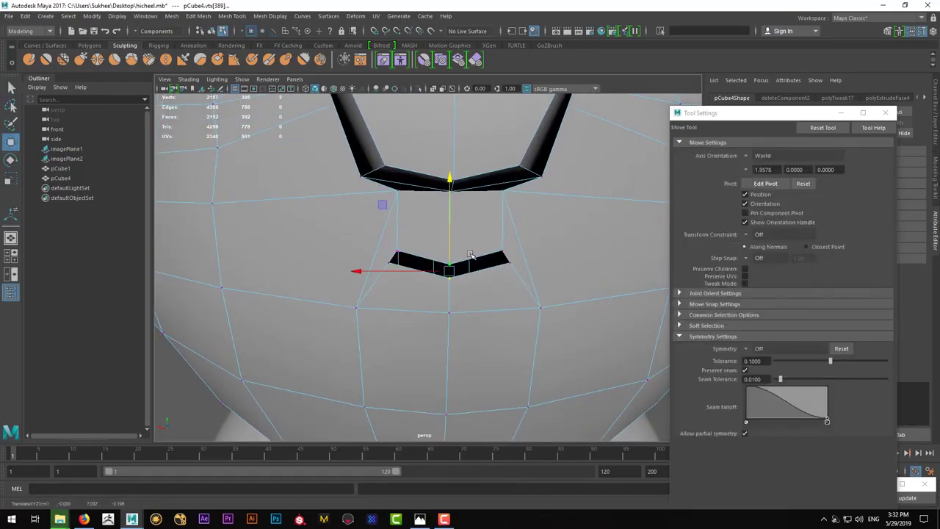
{"action": "key", "text": "q"}
{"action": "key", "text": "F8"}
{"action": "key", "text": "3"}
Switch to edge selection and check the smoothed mouth in the enlarged front view
{"action": "scroll", "coordinate": [473, 275], "scroll_direction": "down", "scroll_amount": 3}
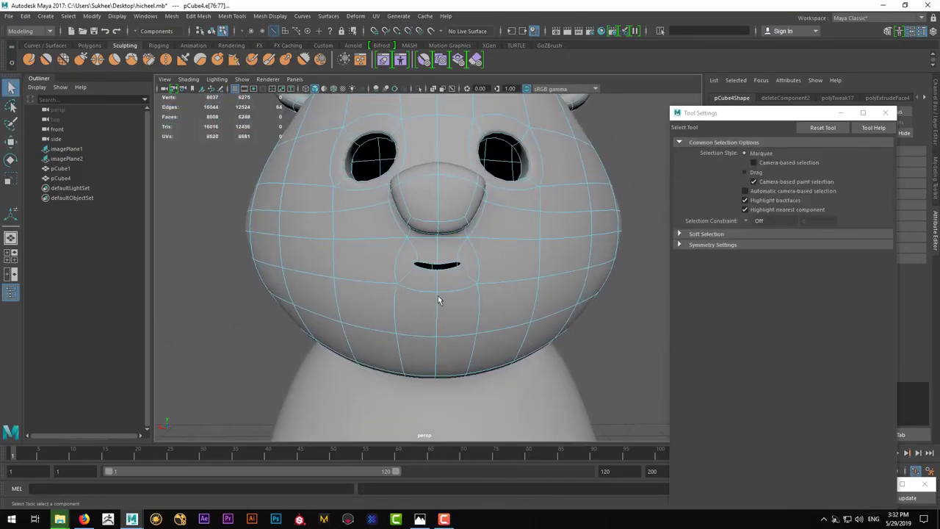
{"action": "scroll", "coordinate": [438, 300], "scroll_direction": "up", "scroll_amount": 3}
{"action": "key", "text": "1"}
{"action": "key", "text": "F10"}
{"action": "scroll", "coordinate": [446, 314], "scroll_direction": "up", "scroll_amount": 4}
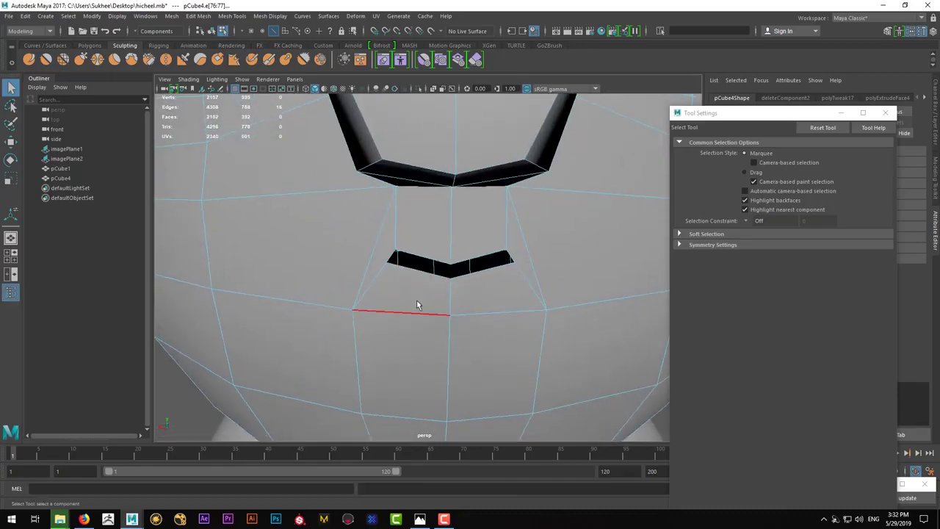
{"action": "scroll", "coordinate": [455, 251], "scroll_direction": "down", "scroll_amount": 1}
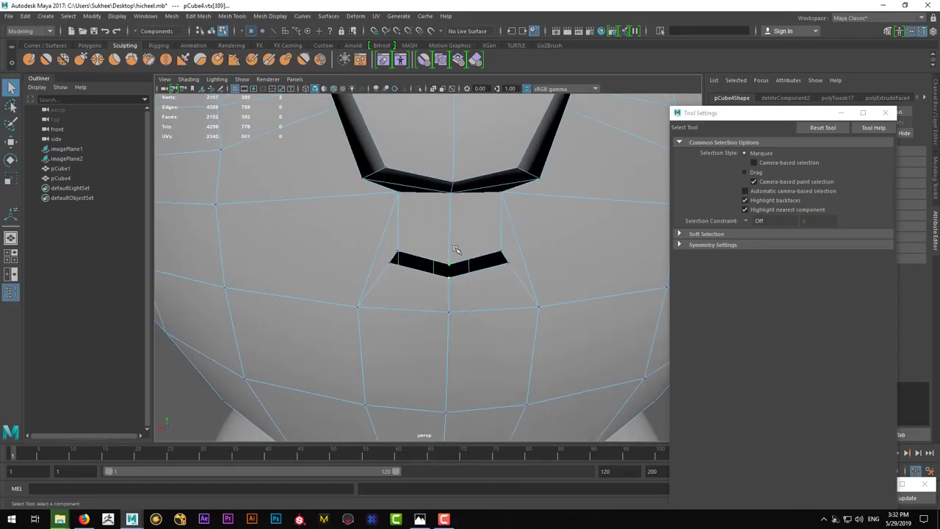
{"action": "key", "text": "w"}
{"action": "key", "text": "3"}
{"action": "key", "text": "space"}
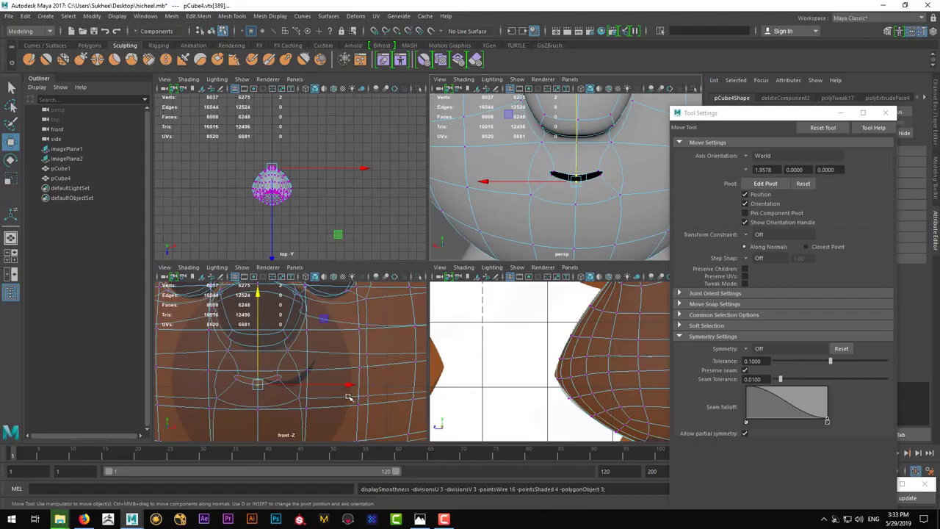
{"action": "key", "text": "space"}
{"action": "key", "text": "space"}
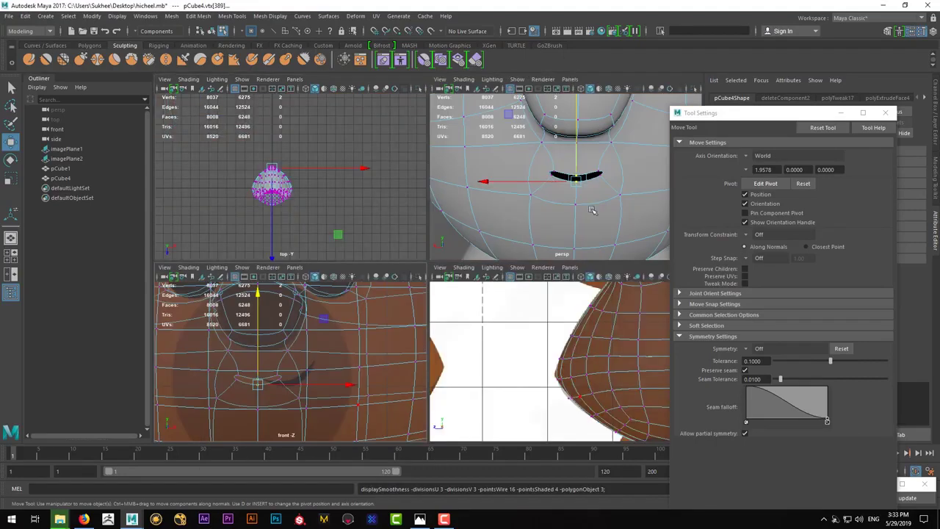
Select an edge of the mouth crease, ready to move it
{"action": "key", "text": "q"}
{"action": "left_click_drag", "start_coordinate": [592, 211], "coordinate": [560, 181], "text": "alt"}
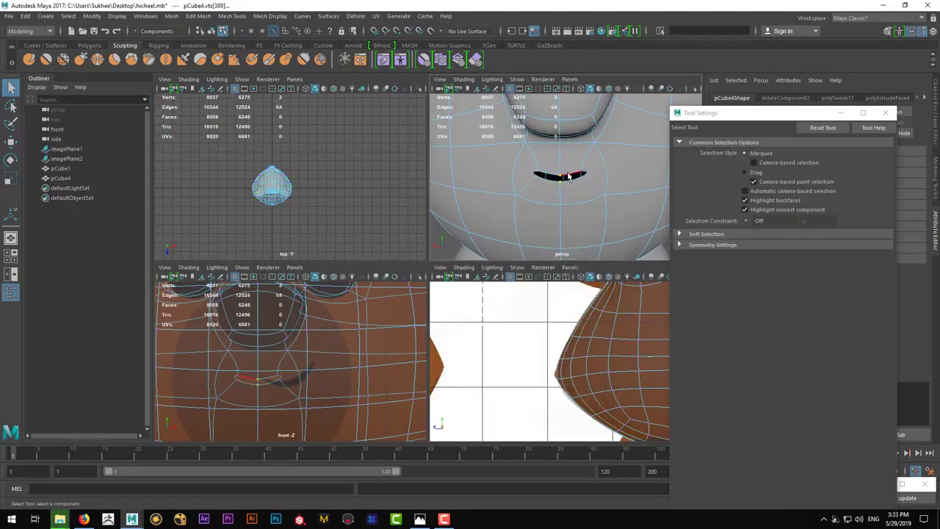
{"action": "middle_click_drag", "start_coordinate": [569, 176], "coordinate": [562, 196], "text": "alt"}
{"action": "left_click", "coordinate": [596, 199]}
{"action": "key", "text": "w"}
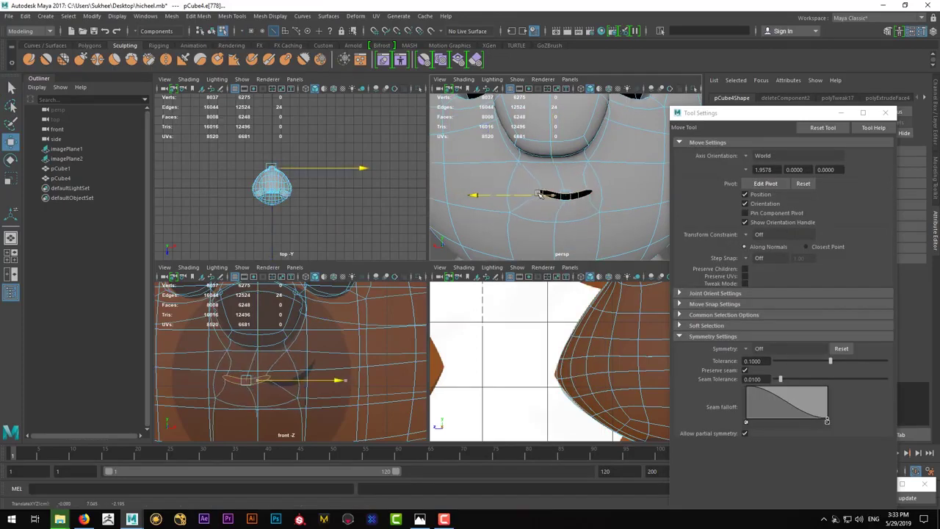
Rotate the mouth crease edges upward into a smile
{"action": "key", "text": "e"}
{"action": "key", "text": "ctrl+z"}
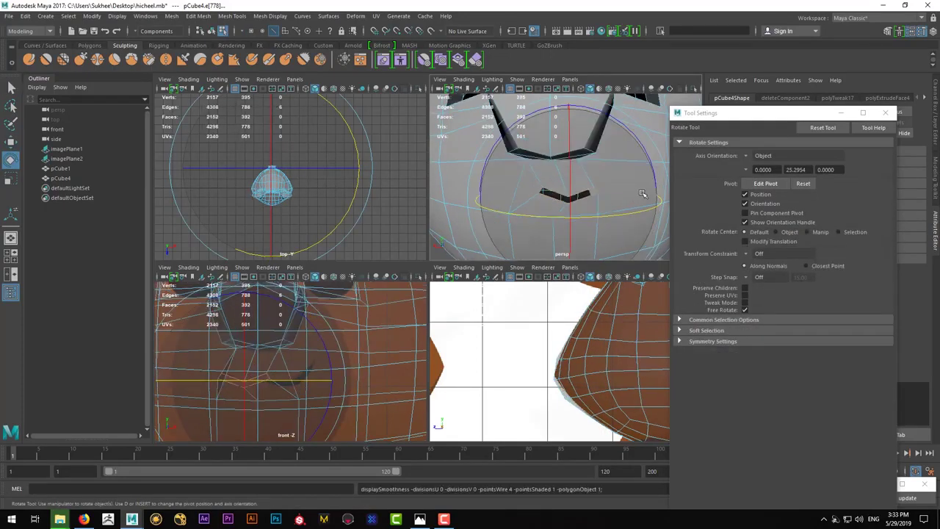
{"action": "key", "text": "shift+z"}
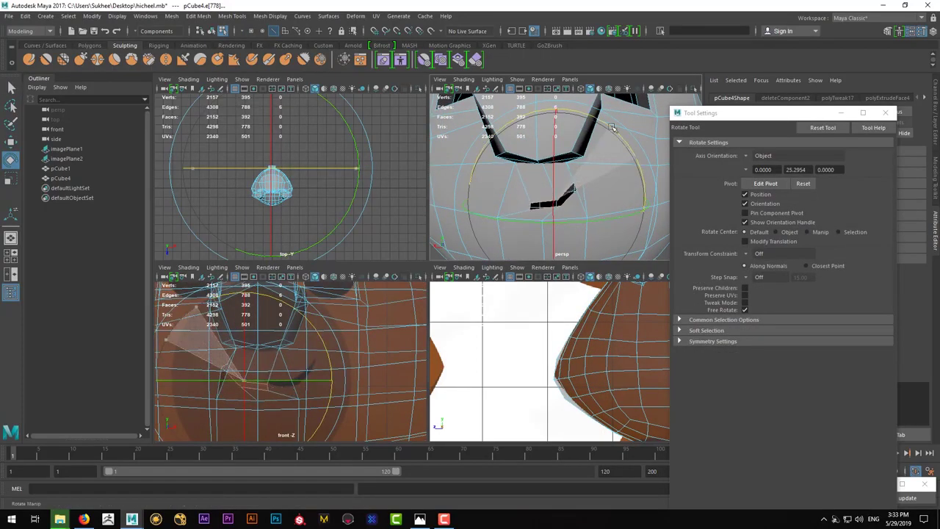
{"action": "left_click_drag", "start_coordinate": [623, 188], "coordinate": [578, 214], "text": "alt"}
{"action": "key", "text": "space"}
{"action": "scroll", "coordinate": [514, 235], "scroll_direction": "down", "scroll_amount": 5}
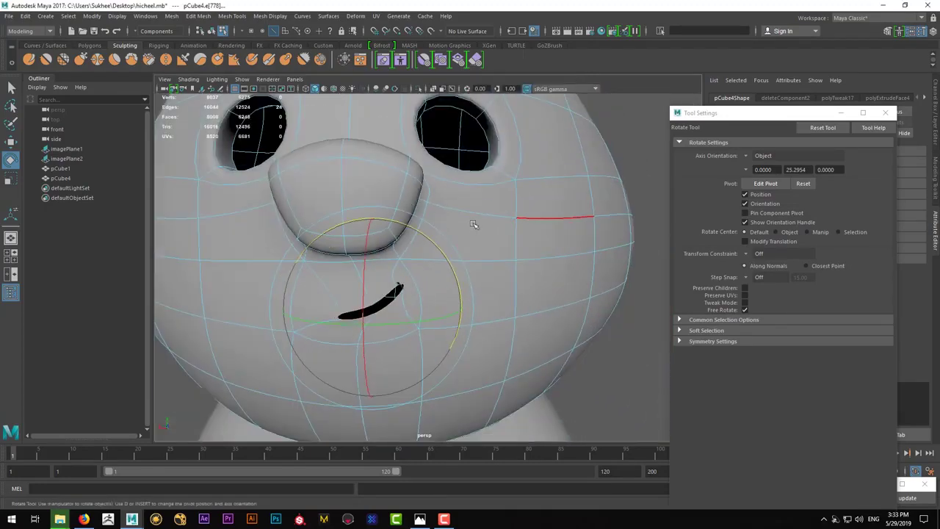
Compare the tilted smile in cage and smoothed previews
{"action": "key", "text": "q"}
{"action": "scroll", "coordinate": [481, 239], "scroll_direction": "up", "scroll_amount": 1}
{"action": "key", "text": "1"}
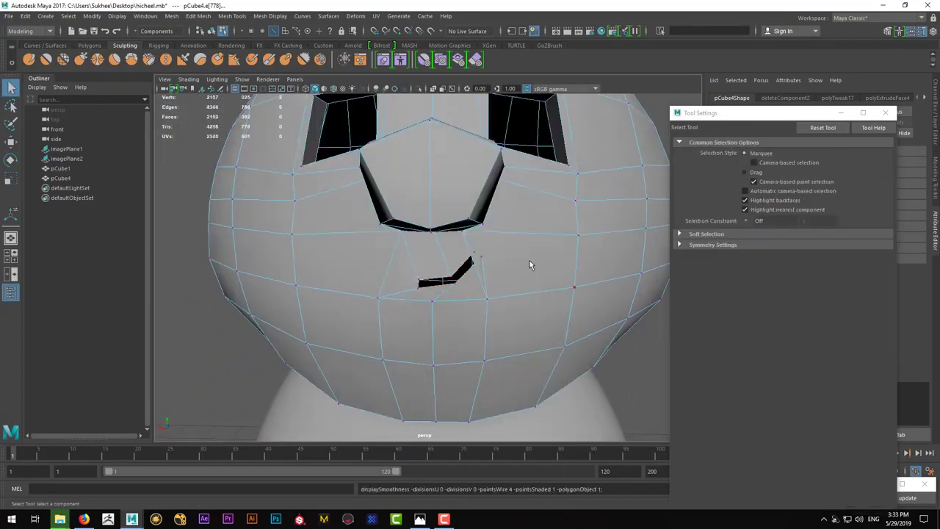
{"action": "key", "text": "w"}
{"action": "key", "text": "3"}
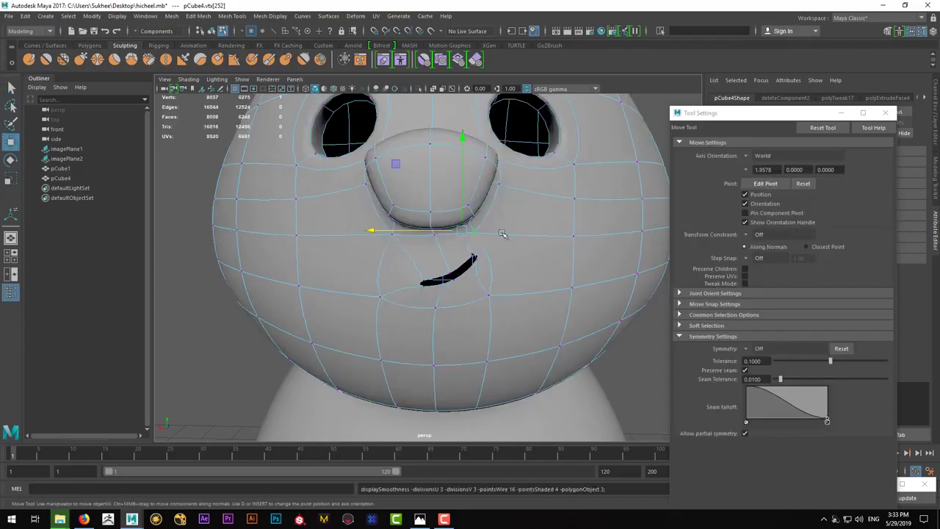
{"action": "key", "text": "1"}
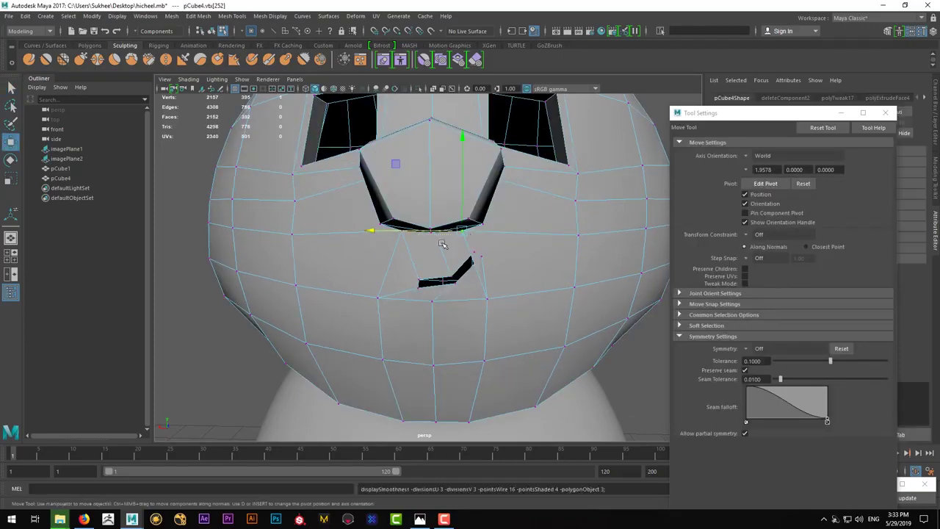
{"action": "key", "text": "3"}
{"action": "key", "text": "q"}
{"action": "key", "text": "1"}
{"action": "scroll", "coordinate": [527, 286], "scroll_direction": "up", "scroll_amount": 2}
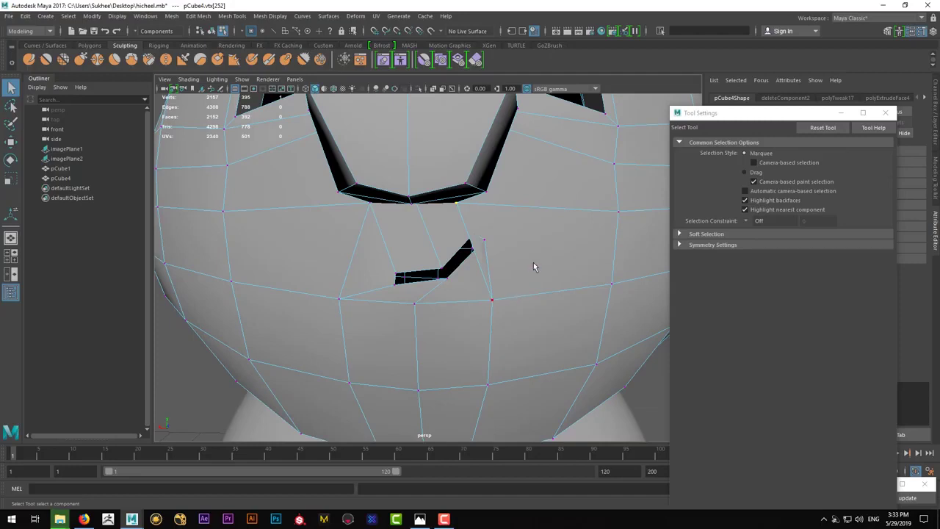
Move the vertex below the mouth corner outward to shape the cheek
{"action": "left_click", "coordinate": [588, 259]}
{"action": "key", "text": "3"}
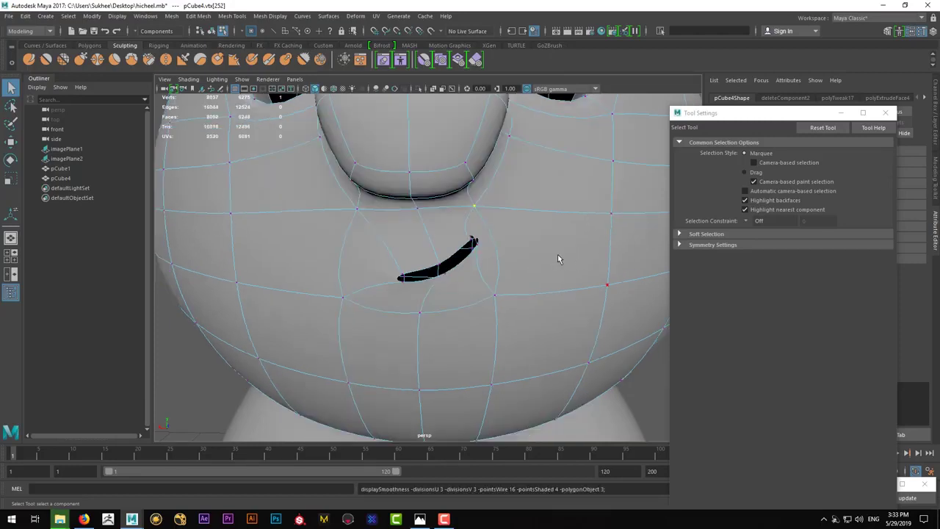
{"action": "scroll", "coordinate": [557, 257], "scroll_direction": "down", "scroll_amount": 3}
{"action": "scroll", "coordinate": [455, 243], "scroll_direction": "up", "scroll_amount": 1}
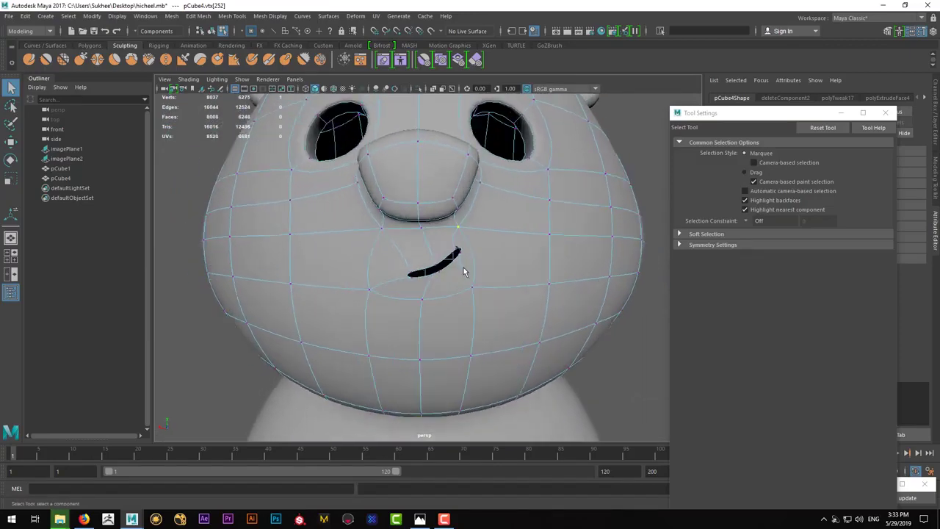
{"action": "key", "text": "1"}
{"action": "scroll", "coordinate": [463, 268], "scroll_direction": "up", "scroll_amount": 3}
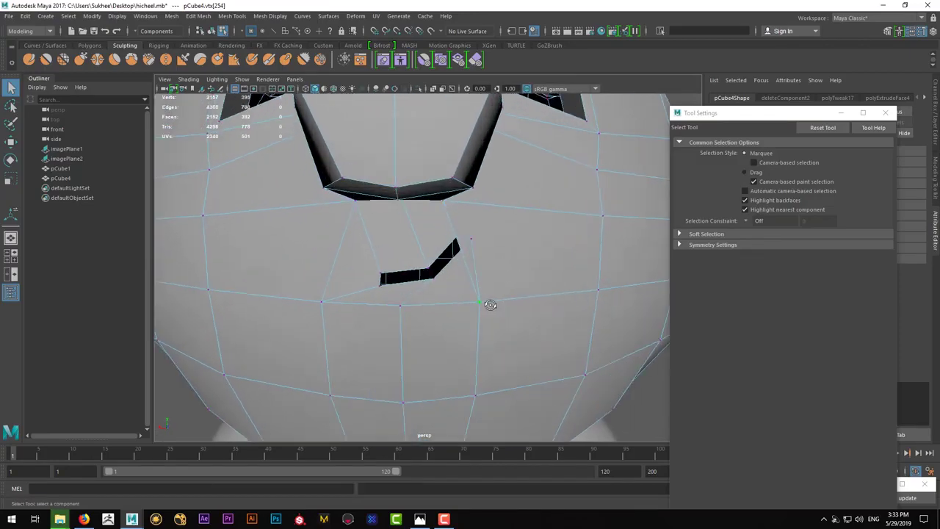
{"action": "left_click", "coordinate": [481, 301]}
{"action": "key", "text": "w"}
{"action": "left_click_drag", "start_coordinate": [482, 300], "coordinate": [533, 290]}
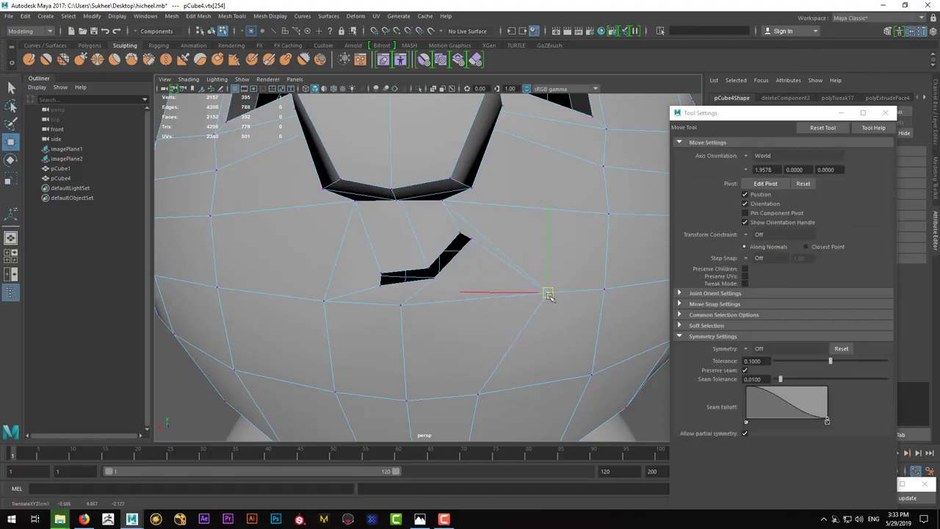
Inspect the smirk from below and front, then return to object selection
{"action": "key", "text": "3"}
{"action": "scroll", "coordinate": [434, 300], "scroll_direction": "down", "scroll_amount": 3}
{"action": "scroll", "coordinate": [426, 300], "scroll_direction": "down", "scroll_amount": 1}
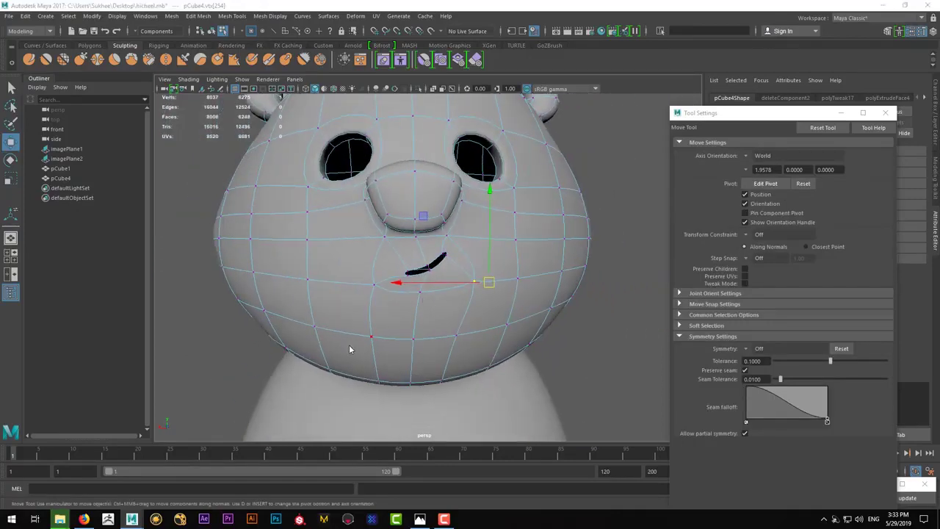
{"action": "key", "text": "space"}
{"action": "key", "text": "space"}
{"action": "mouse_move", "coordinate": [567, 210]}
{"action": "left_mouse_down", "text": "alt"}
{"action": "mouse_move", "coordinate": [474, 266]}
{"action": "mouse_move", "coordinate": [487, 247]}
{"action": "mouse_move", "coordinate": [478, 235]}
{"action": "left_mouse_up", "text": "alt"}
{"action": "key", "text": "1"}
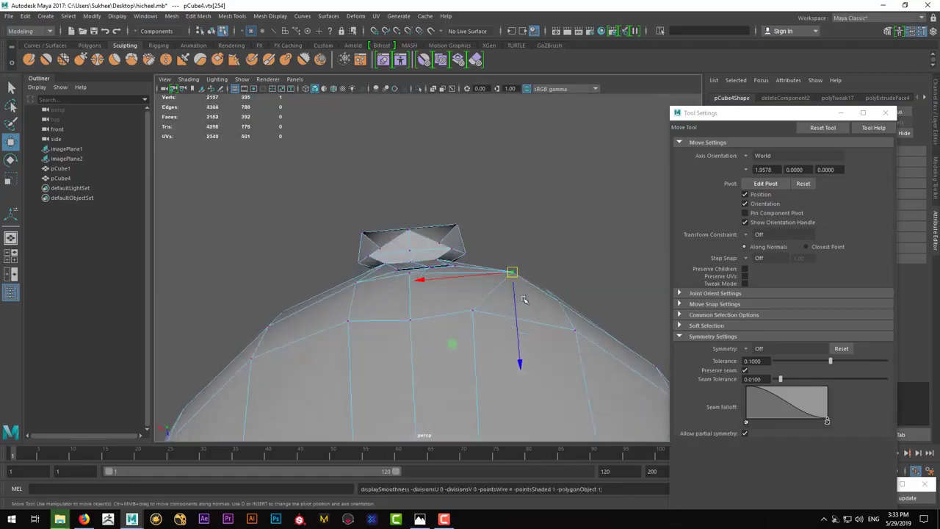
{"action": "key", "text": "3"}
{"action": "left_click_drag", "start_coordinate": [506, 276], "coordinate": [476, 248], "text": "alt"}
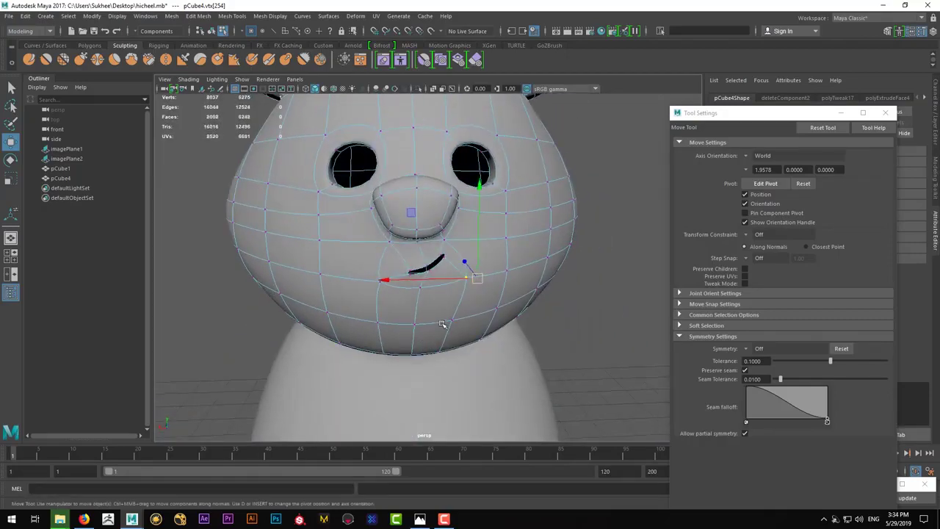
{"action": "key", "text": "q"}
{"action": "key", "text": "F8"}
{"action": "scroll", "coordinate": [466, 314], "scroll_direction": "up", "scroll_amount": 3}
Extrude the mouth's edge loop inward to Local Translate Z -0.109
{"action": "key", "text": "F10"}
{"action": "double_click", "coordinate": [452, 213]}
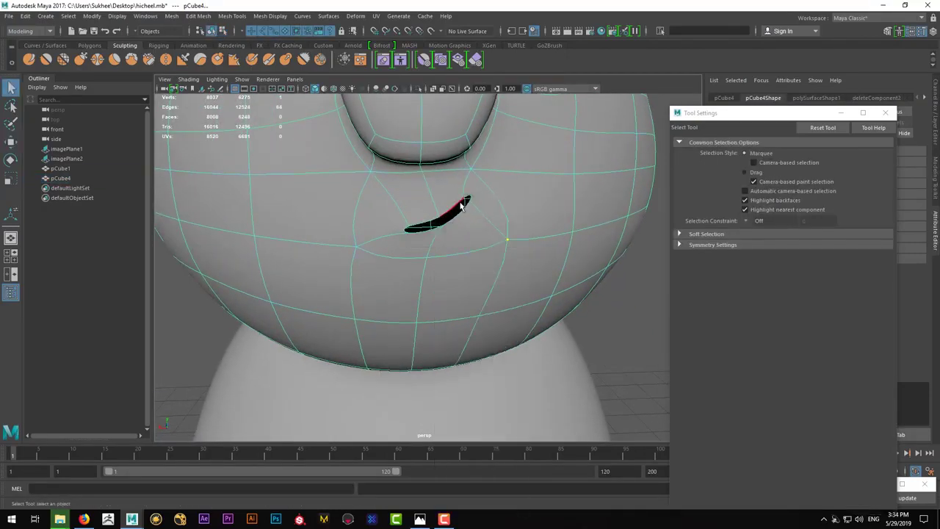
{"action": "right_click", "coordinate": [455, 210], "text": "shift"}
{"action": "left_click", "coordinate": [454, 230]}
{"action": "mouse_move", "coordinate": [458, 247]}
{"action": "left_mouse_down", "text": "alt"}
{"action": "mouse_move", "coordinate": [441, 239]}
{"action": "mouse_move", "coordinate": [441, 264]}
{"action": "mouse_move", "coordinate": [470, 265]}
{"action": "mouse_move", "coordinate": [444, 268]}
{"action": "mouse_move", "coordinate": [450, 285]}
{"action": "mouse_move", "coordinate": [470, 263]}
{"action": "mouse_move", "coordinate": [442, 282]}
{"action": "left_mouse_up", "text": "alt"}
Inspect the recessed mouth crease from several angles in cage and smoothed previews
{"action": "key", "text": "q"}
{"action": "key", "text": "3"}
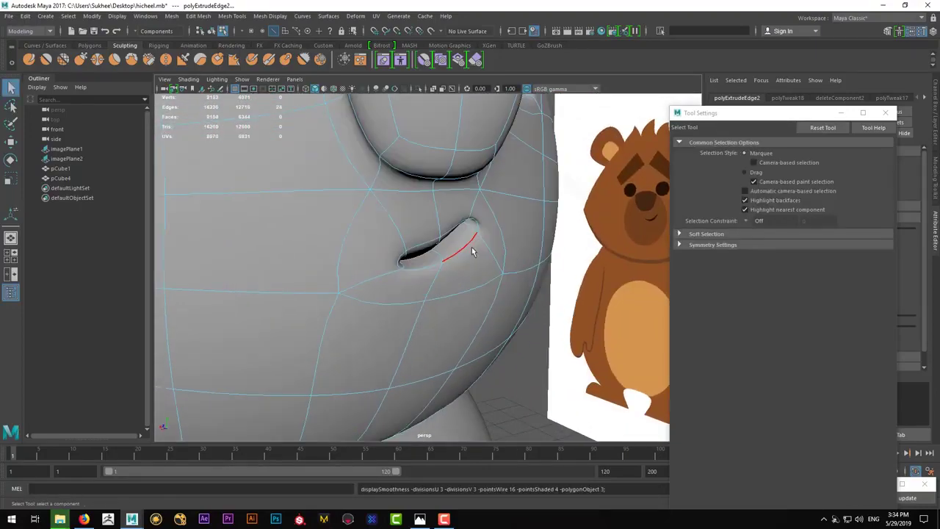
{"action": "key", "text": "F8"}
{"action": "mouse_move", "coordinate": [464, 326]}
{"action": "left_mouse_down", "text": "alt"}
{"action": "mouse_move", "coordinate": [465, 288]}
{"action": "mouse_move", "coordinate": [426, 273]}
{"action": "left_mouse_up", "text": "alt"}
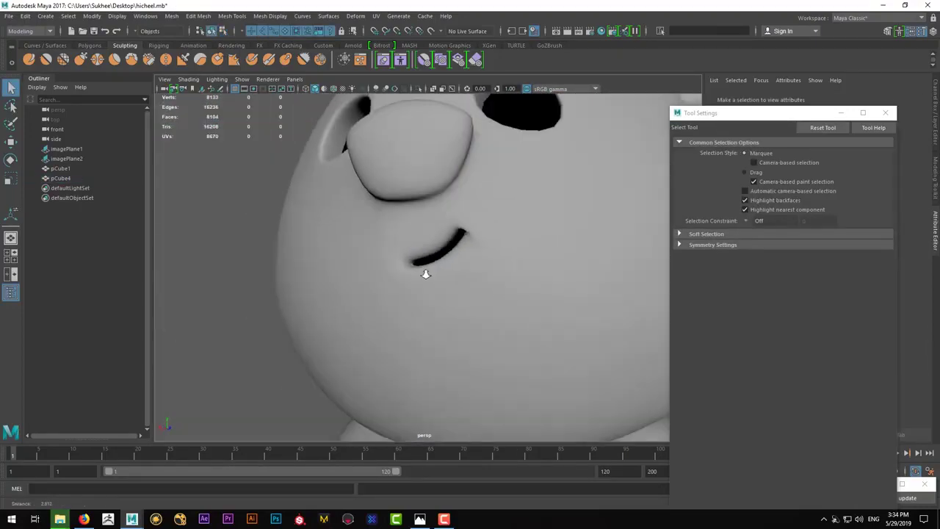
{"action": "left_click", "coordinate": [426, 272]}
{"action": "key", "text": "1"}
{"action": "mouse_move", "coordinate": [489, 300]}
{"action": "left_mouse_down", "text": "alt"}
{"action": "mouse_move", "coordinate": [486, 277]}
{"action": "mouse_move", "coordinate": [552, 244]}
{"action": "left_mouse_up", "text": "alt"}
{"action": "key", "text": "3"}
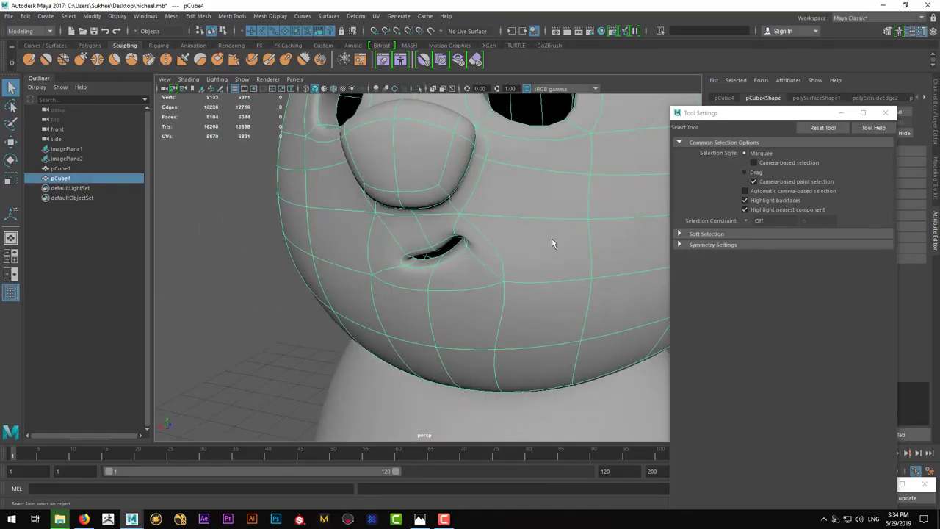
Frame the bear head and orbit the enlarged perspective view to face it
{"action": "key", "text": "f"}
{"action": "key", "text": "space"}
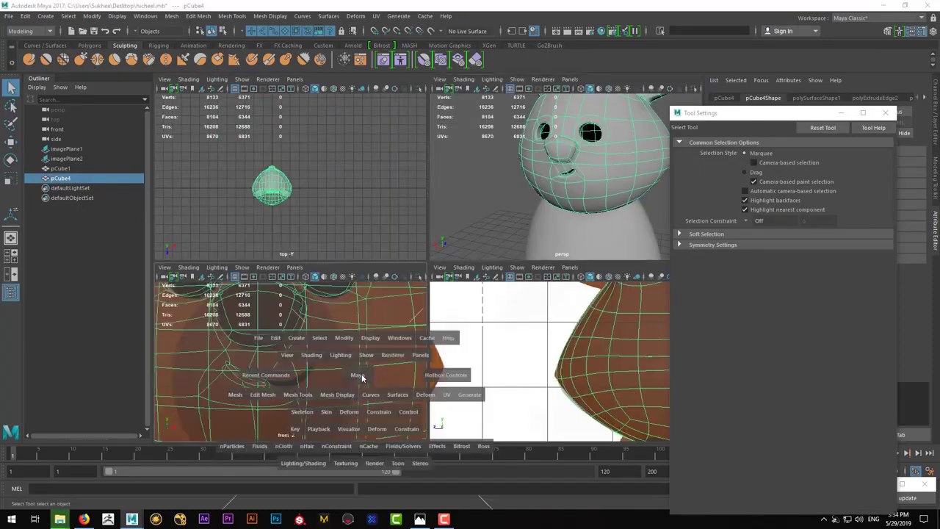
{"action": "key", "text": "space"}
{"action": "key", "text": "space"}
{"action": "key", "text": "space"}
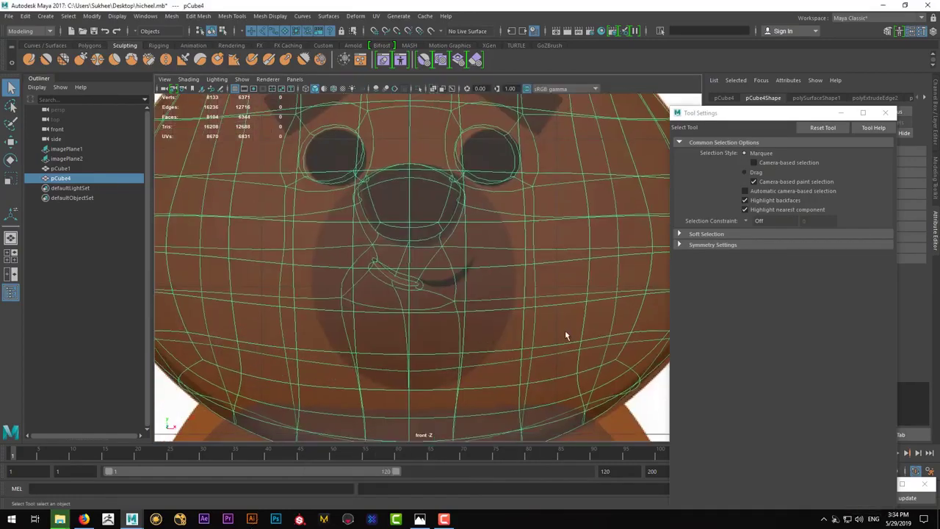
{"action": "key", "text": "space"}
{"action": "left_click_drag", "start_coordinate": [543, 183], "coordinate": [590, 189], "text": "alt"}
{"action": "right_click_drag", "start_coordinate": [591, 189], "coordinate": [572, 200], "text": "alt"}
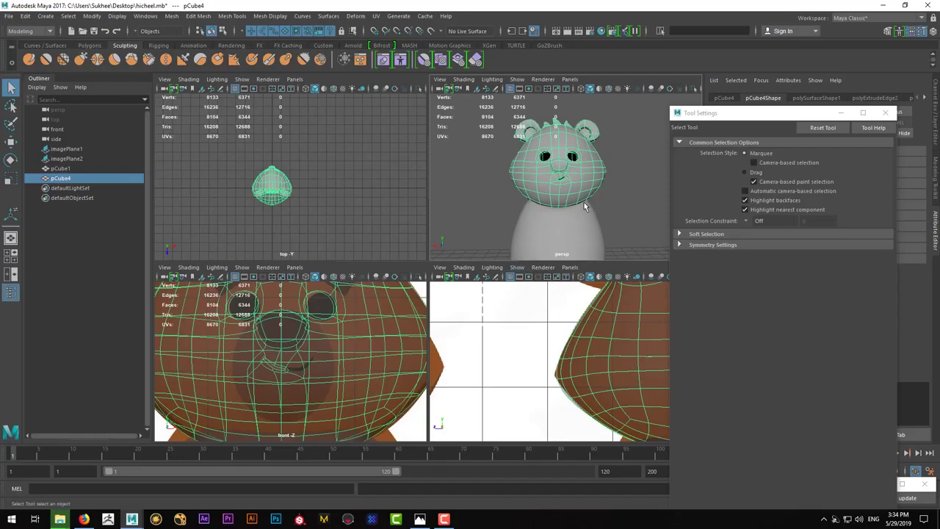
{"action": "key", "text": "space"}
Select the head mesh in cage view and orbit to the side of the mouth
{"action": "left_click", "coordinate": [567, 278]}
{"action": "scroll", "coordinate": [548, 307], "scroll_direction": "up", "scroll_amount": 5}
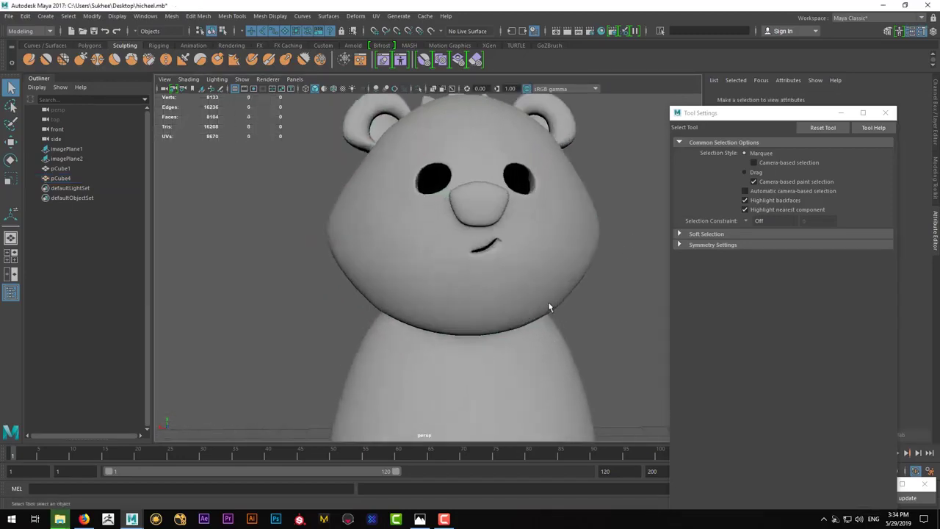
{"action": "left_click", "coordinate": [522, 298]}
{"action": "key", "text": "1"}
{"action": "scroll", "coordinate": [585, 251], "scroll_direction": "up", "scroll_amount": 5}
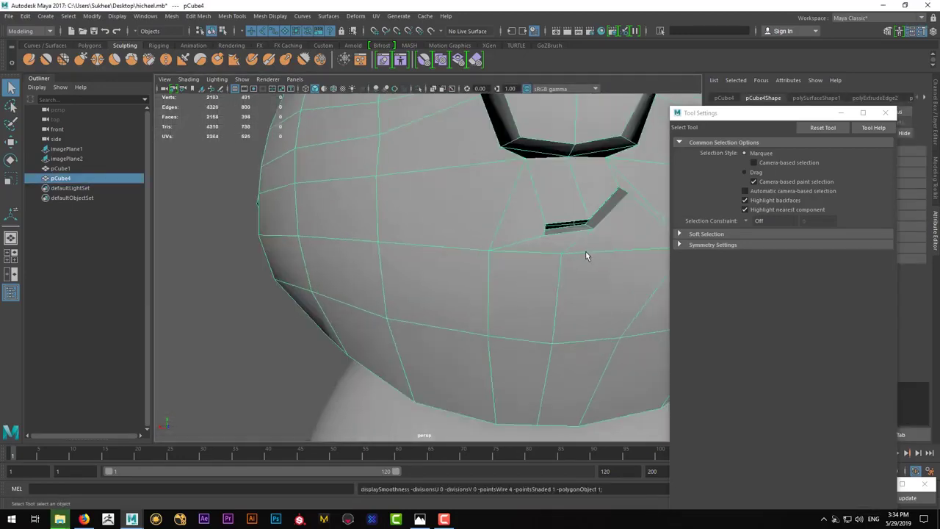
{"action": "left_click_drag", "start_coordinate": [586, 255], "coordinate": [484, 221], "text": "alt"}
{"action": "right_click_drag", "start_coordinate": [485, 220], "coordinate": [449, 218]}
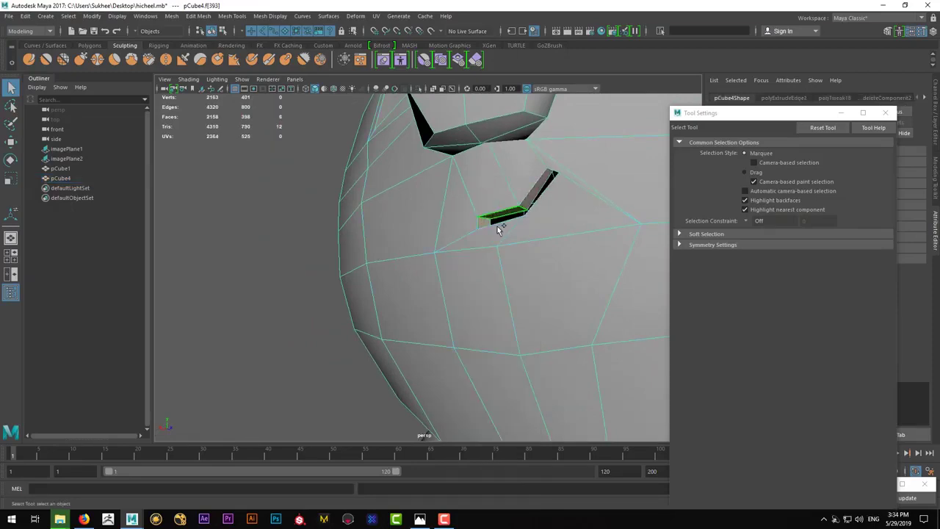
{"action": "left_click_drag", "start_coordinate": [498, 230], "coordinate": [433, 362], "text": "alt"}
Widen the mouth-crease faces sideways with a scale, undoing a trial rotation
{"action": "key", "text": "space"}
{"action": "key", "text": "space"}
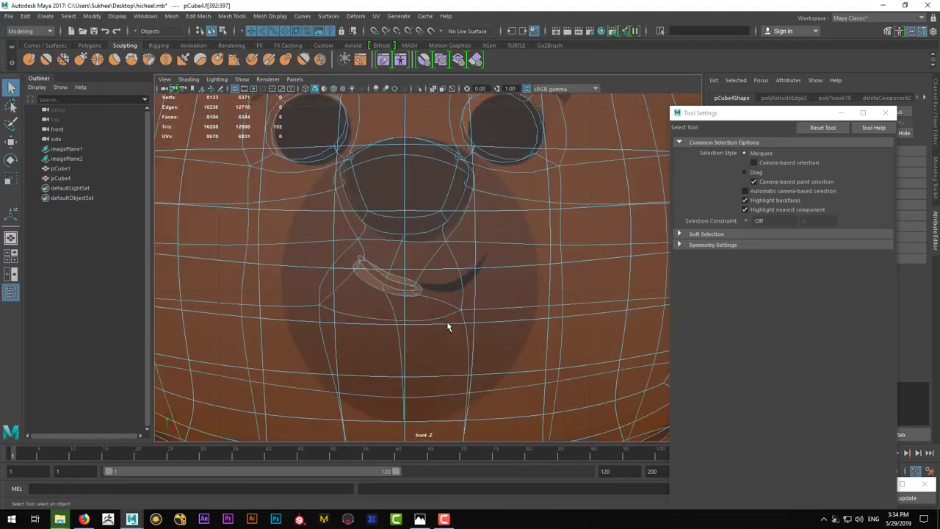
{"action": "scroll", "coordinate": [441, 328], "scroll_direction": "up", "scroll_amount": 2}
{"action": "left_click_drag", "start_coordinate": [390, 315], "coordinate": [386, 309]}
{"action": "key", "text": "e"}
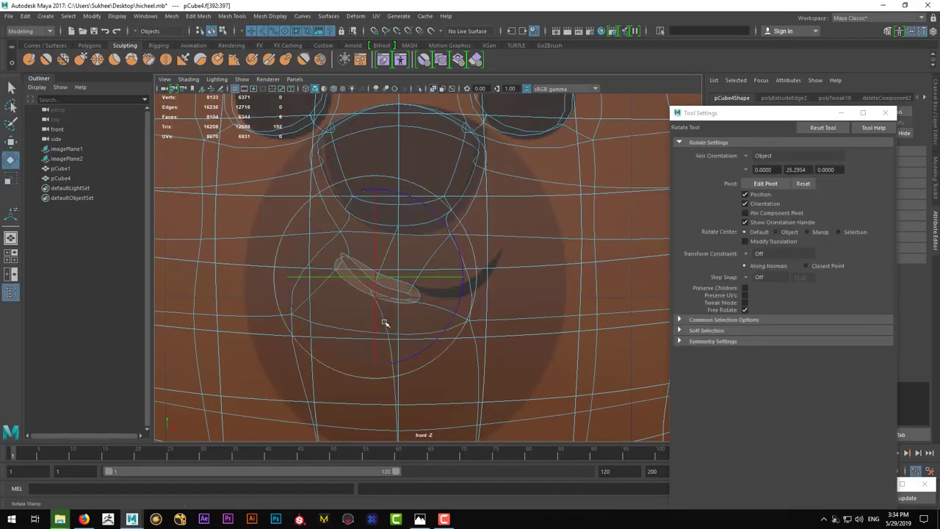
{"action": "key", "text": "ctrl+z"}
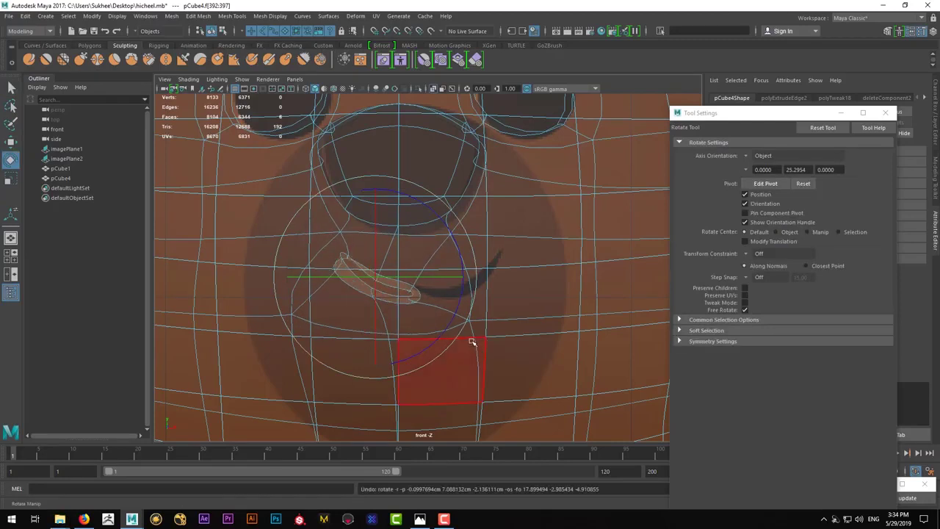
{"action": "key", "text": "r"}
{"action": "mouse_move", "coordinate": [470, 278]}
{"action": "left_mouse_down"}
{"action": "mouse_move", "coordinate": [477, 279]}
{"action": "mouse_move", "coordinate": [466, 279]}
{"action": "left_mouse_up"}
{"action": "key", "text": "w"}
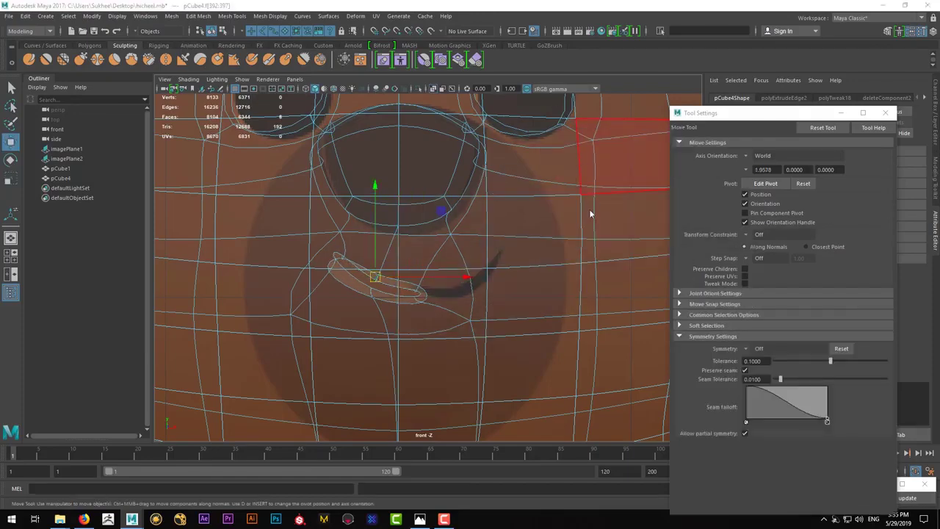
Select and move the chin vertex and a vertex beside the mouth
{"action": "key", "text": "space"}
{"action": "key", "text": "space"}
{"action": "left_click_drag", "start_coordinate": [571, 245], "coordinate": [568, 273], "text": "alt"}
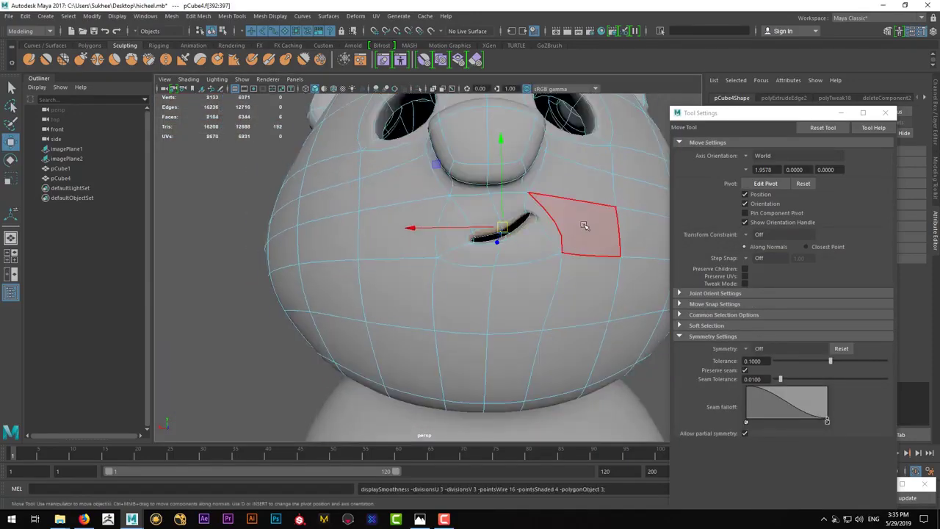
{"action": "key", "text": "q"}
{"action": "right_click_drag", "start_coordinate": [583, 216], "coordinate": [540, 218]}
{"action": "left_click", "coordinate": [577, 254]}
{"action": "mouse_move", "coordinate": [595, 294]}
{"action": "left_mouse_down", "text": "alt"}
{"action": "mouse_move", "coordinate": [503, 326]}
{"action": "mouse_move", "coordinate": [499, 294]}
{"action": "mouse_move", "coordinate": [524, 244]}
{"action": "mouse_move", "coordinate": [485, 246]}
{"action": "left_mouse_up", "text": "alt"}
{"action": "left_click", "coordinate": [506, 331]}
{"action": "key", "text": "w"}
{"action": "left_click", "coordinate": [525, 244]}
Check the head in wireframe, smoothed and shaded low-poly cage displays
{"action": "key", "text": "q"}
{"action": "key", "text": "4"}
{"action": "key", "text": "w"}
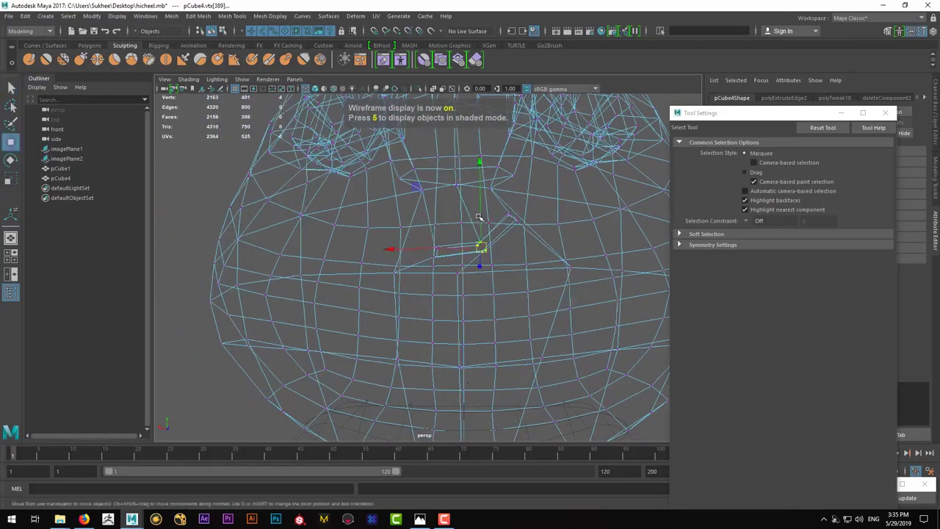
{"action": "key", "text": "3"}
{"action": "mouse_move", "coordinate": [536, 265]}
{"action": "left_mouse_down", "text": "alt"}
{"action": "mouse_move", "coordinate": [503, 269]}
{"action": "mouse_move", "coordinate": [482, 294]}
{"action": "mouse_move", "coordinate": [501, 303]}
{"action": "mouse_move", "coordinate": [521, 252]}
{"action": "mouse_move", "coordinate": [515, 259]}
{"action": "left_mouse_up", "text": "alt"}
{"action": "key", "text": "5"}
{"action": "key", "text": "1"}
{"action": "key", "text": "q"}
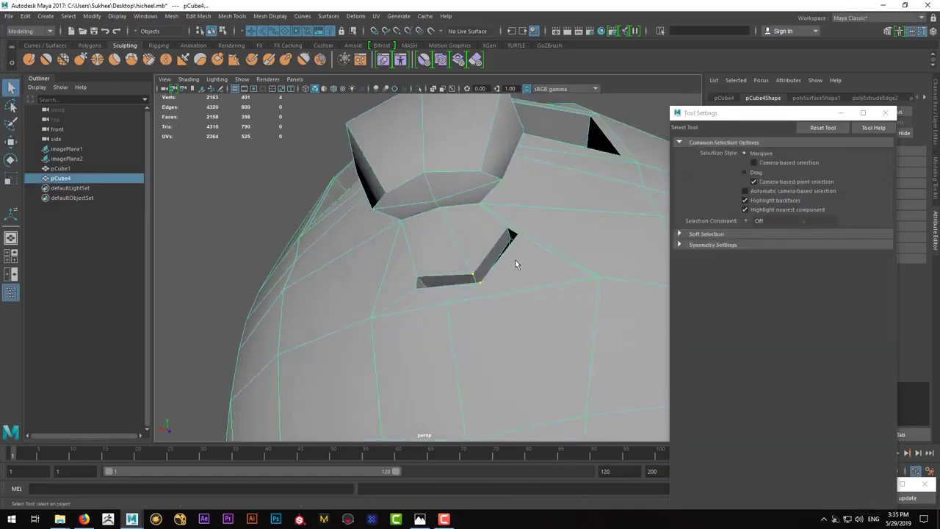
Insert a new edge loop through the mouth area of the head
{"action": "right_click_drag", "start_coordinate": [518, 248], "coordinate": [499, 263], "text": "shift"}
{"action": "right_click_drag", "start_coordinate": [548, 237], "coordinate": [481, 257], "text": "shift"}
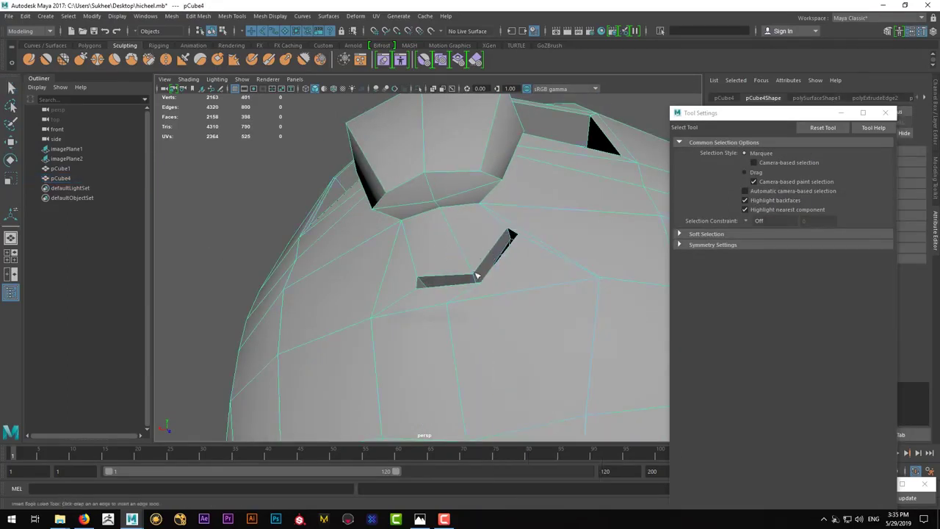
{"action": "key", "text": "3"}
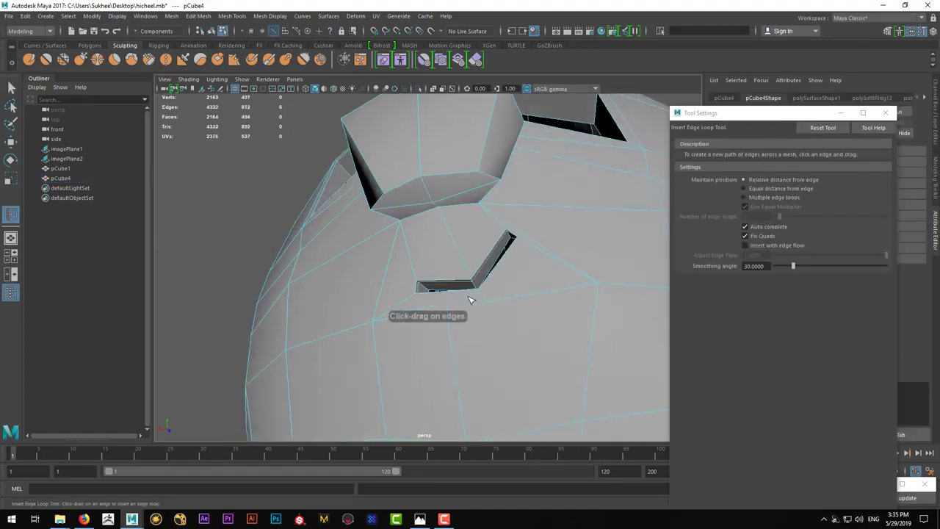
{"action": "key", "text": "q"}
{"action": "key", "text": "F8"}
{"action": "key", "text": "f"}
Select the edge below the mouth in edge mode and ready it for moving
{"action": "left_click", "coordinate": [294, 378]}
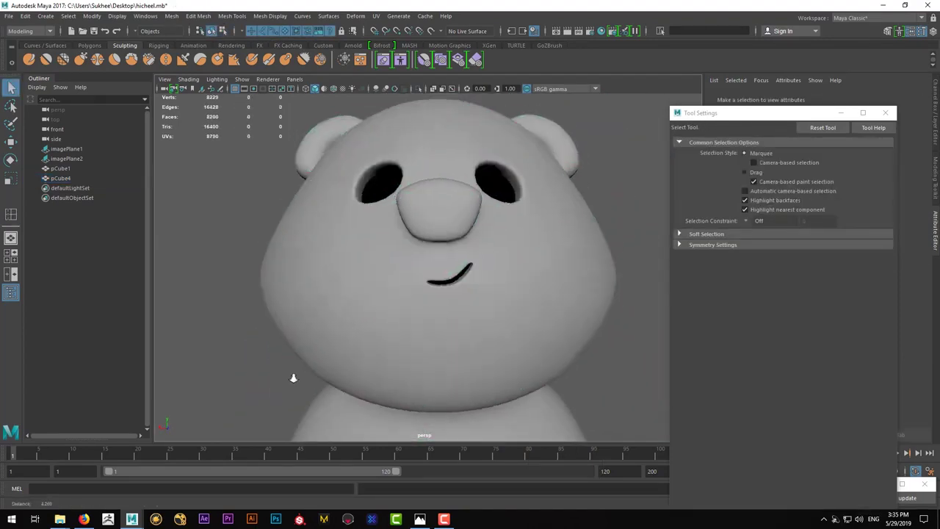
{"action": "scroll", "coordinate": [480, 346], "scroll_direction": "up", "scroll_amount": 5}
{"action": "left_click", "coordinate": [476, 259]}
{"action": "mouse_move", "coordinate": [475, 259]}
{"action": "left_mouse_down", "text": "alt"}
{"action": "mouse_move", "coordinate": [419, 254]}
{"action": "mouse_move", "coordinate": [521, 251]}
{"action": "mouse_move", "coordinate": [458, 282]}
{"action": "mouse_move", "coordinate": [453, 224]}
{"action": "mouse_move", "coordinate": [508, 223]}
{"action": "left_mouse_up", "text": "alt"}
{"action": "key", "text": "F10"}
{"action": "key", "text": "1"}
{"action": "left_click", "coordinate": [408, 234]}
{"action": "key", "text": "3"}
{"action": "scroll", "coordinate": [521, 250], "scroll_direction": "up", "scroll_amount": 3}
{"action": "key", "text": "w"}
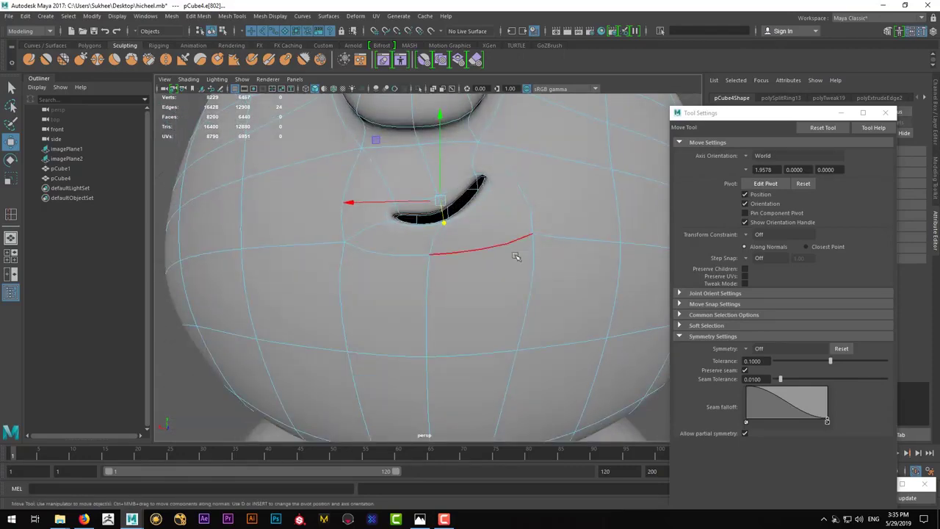
Compare cage and smoothed views, then orbit to the mouth corner to move its vertex
{"action": "key", "text": "q"}
{"action": "scroll", "coordinate": [458, 260], "scroll_direction": "down", "scroll_amount": 3}
{"action": "key", "text": "1"}
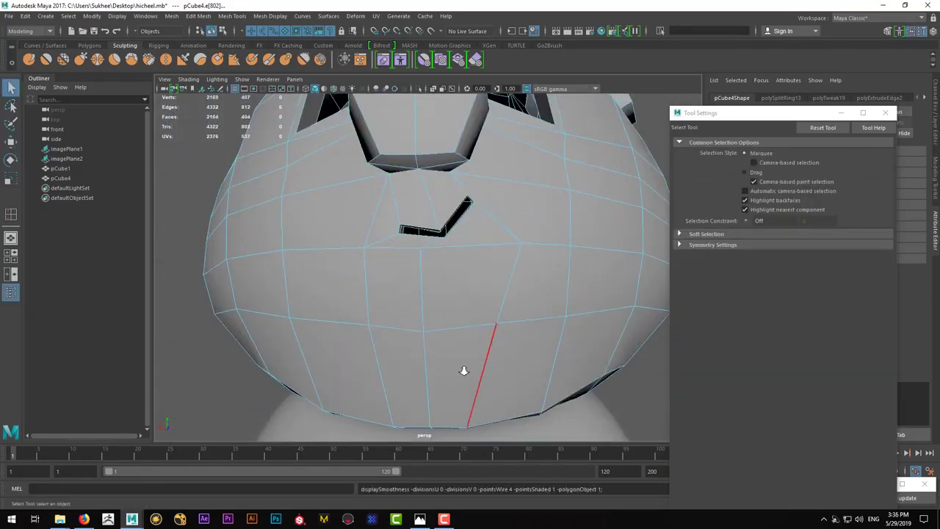
{"action": "key", "text": "3"}
{"action": "scroll", "coordinate": [427, 375], "scroll_direction": "down", "scroll_amount": 2}
{"action": "scroll", "coordinate": [454, 284], "scroll_direction": "up", "scroll_amount": 2}
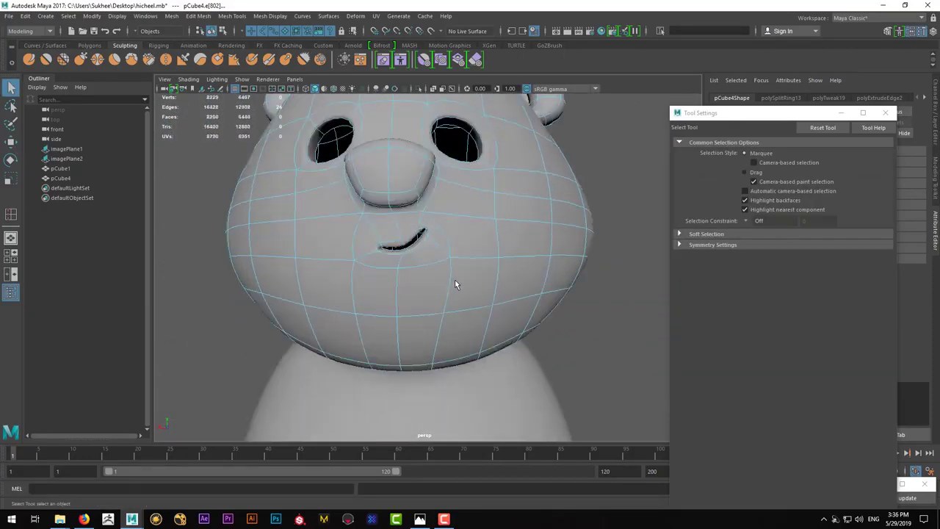
{"action": "key", "text": "1"}
{"action": "scroll", "coordinate": [455, 285], "scroll_direction": "up", "scroll_amount": 2}
{"action": "scroll", "coordinate": [470, 301], "scroll_direction": "up", "scroll_amount": 3}
{"action": "mouse_move", "coordinate": [485, 312]}
{"action": "left_mouse_down", "text": "alt"}
{"action": "mouse_move", "coordinate": [472, 324]}
{"action": "mouse_move", "coordinate": [460, 287]}
{"action": "mouse_move", "coordinate": [489, 263]}
{"action": "mouse_move", "coordinate": [445, 262]}
{"action": "mouse_move", "coordinate": [477, 294]}
{"action": "mouse_move", "coordinate": [378, 319]}
{"action": "mouse_move", "coordinate": [514, 301]}
{"action": "mouse_move", "coordinate": [501, 307]}
{"action": "mouse_move", "coordinate": [507, 282]}
{"action": "mouse_move", "coordinate": [456, 301]}
{"action": "mouse_move", "coordinate": [520, 248]}
{"action": "left_mouse_up", "text": "alt"}
{"action": "key", "text": "w"}
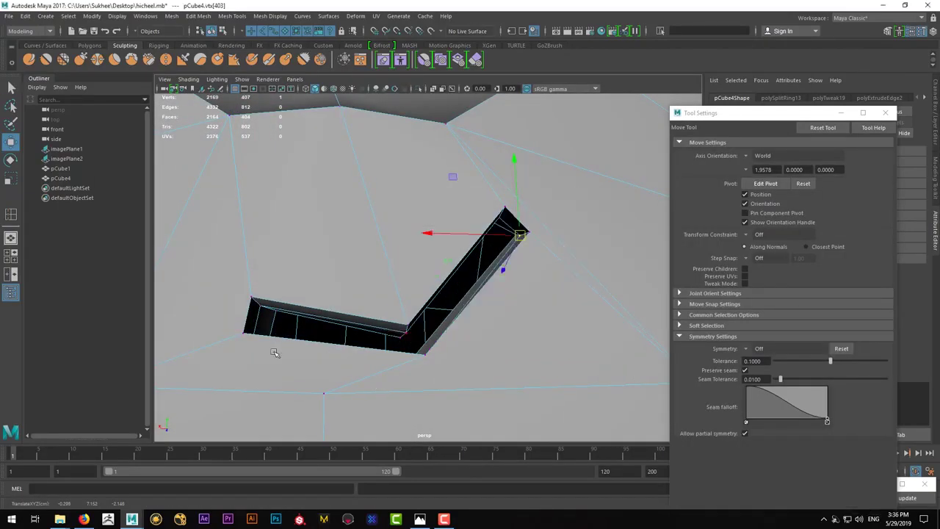
Centre the mouth in the front view and inspect it smoothed and in wireframe
{"action": "left_click_drag", "start_coordinate": [274, 352], "coordinate": [367, 357]}
{"action": "scroll", "coordinate": [367, 357], "scroll_direction": "up", "scroll_amount": 3}
{"action": "left_click_drag", "start_coordinate": [403, 294], "coordinate": [340, 247], "text": "alt"}
{"action": "middle_click_drag", "start_coordinate": [340, 247], "coordinate": [349, 301], "text": "alt"}
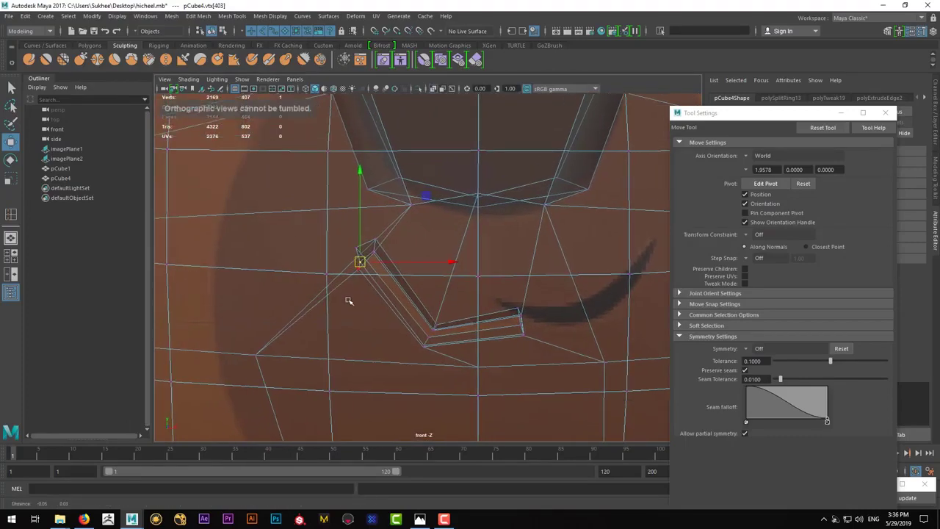
{"action": "scroll", "coordinate": [349, 301], "scroll_direction": "up", "scroll_amount": 2}
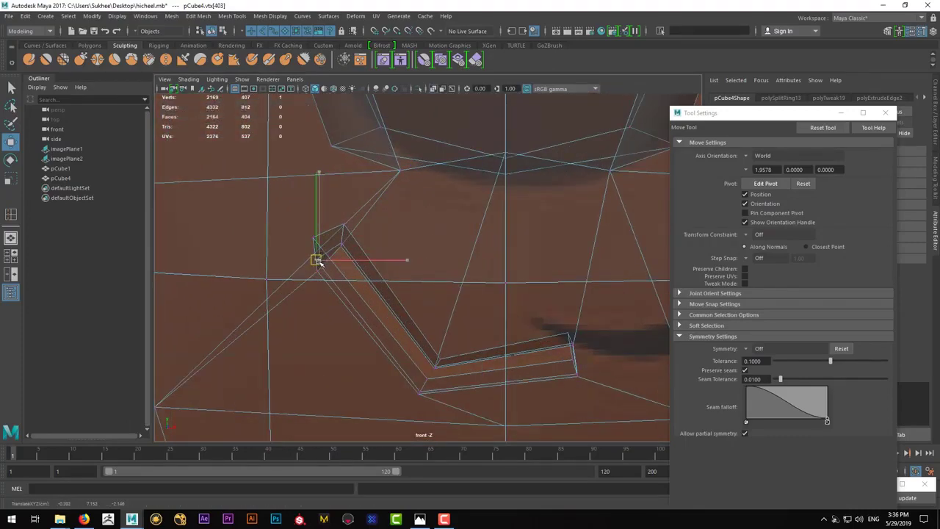
{"action": "key", "text": "q"}
{"action": "key", "text": "space"}
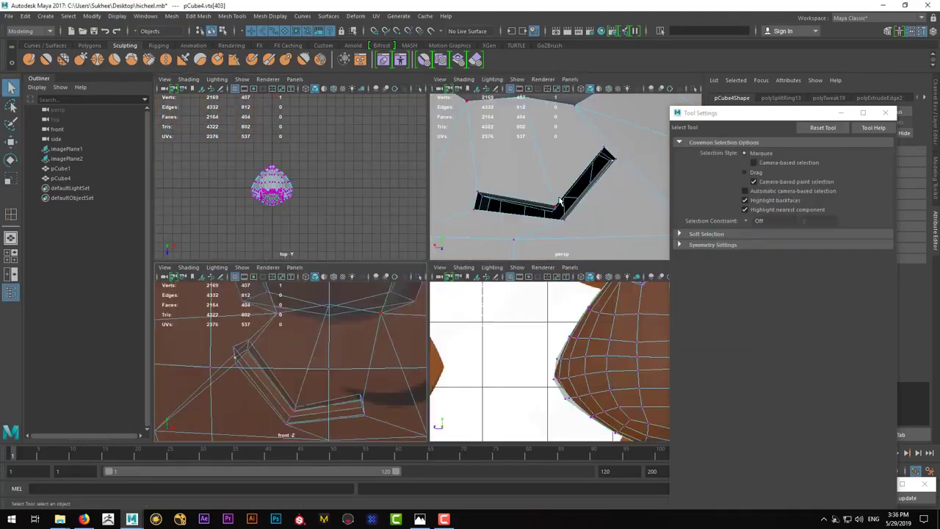
{"action": "key", "text": "space"}
{"action": "key", "text": "3"}
{"action": "key", "text": "4"}
{"action": "scroll", "coordinate": [504, 286], "scroll_direction": "up", "scroll_amount": 2}
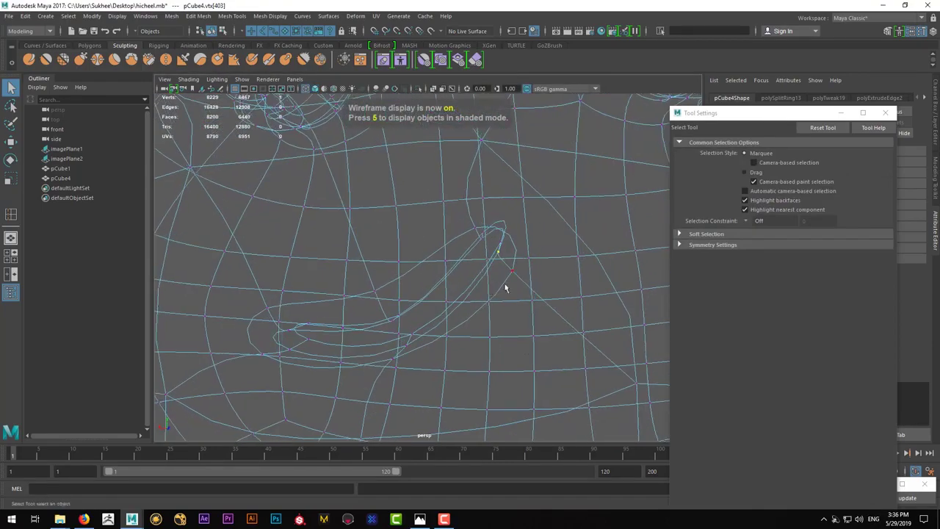
{"action": "mouse_move", "coordinate": [504, 289]}
{"action": "left_mouse_down", "text": "alt"}
{"action": "mouse_move", "coordinate": [492, 257]}
{"action": "mouse_move", "coordinate": [521, 206]}
{"action": "mouse_move", "coordinate": [527, 233]}
{"action": "left_mouse_up", "text": "alt"}
Move and scale the vertices near the mouth corner, checking the shaded view
{"action": "left_click", "coordinate": [520, 206]}
{"action": "scroll", "coordinate": [402, 273], "scroll_direction": "down", "scroll_amount": 3}
{"action": "scroll", "coordinate": [440, 286], "scroll_direction": "down", "scroll_amount": 3}
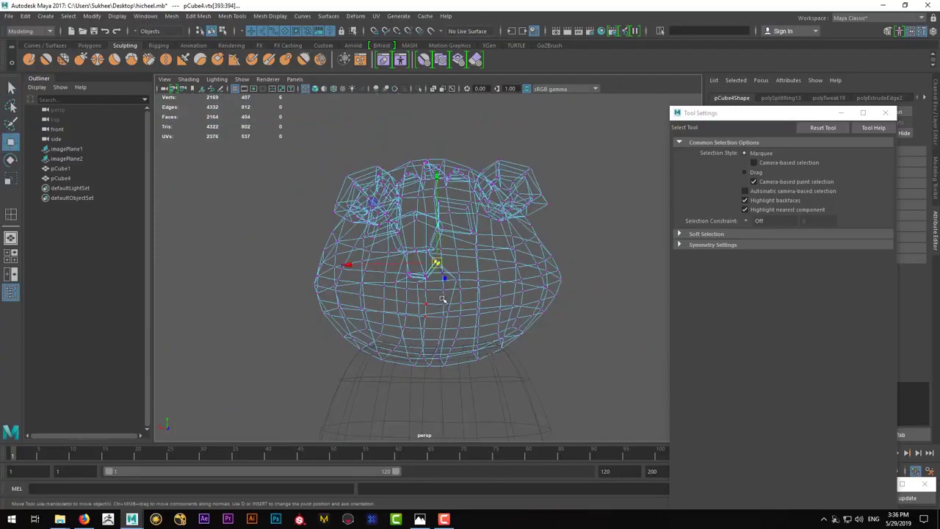
{"action": "key", "text": "w"}
{"action": "key", "text": "space"}
{"action": "key", "text": "space"}
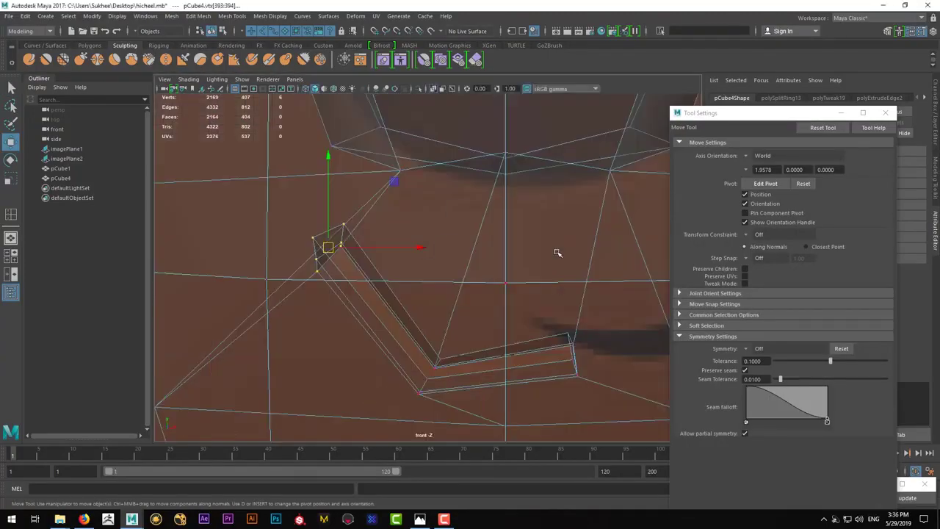
{"action": "key", "text": "space"}
{"action": "key", "text": "space"}
{"action": "key", "text": "5"}
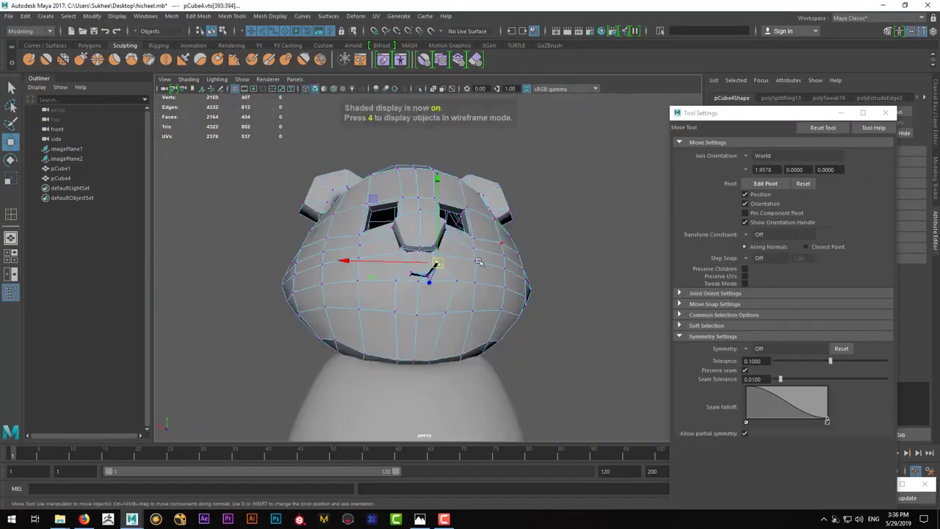
{"action": "scroll", "coordinate": [440, 266], "scroll_direction": "up", "scroll_amount": 3}
{"action": "scroll", "coordinate": [455, 263], "scroll_direction": "up", "scroll_amount": 3}
{"action": "key", "text": "r"}
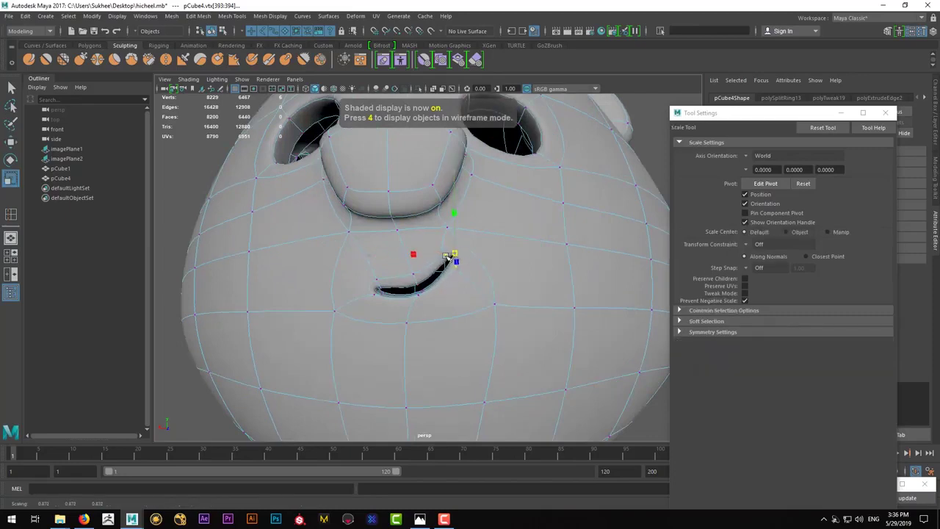
Undo two spiked vertex changes at the mouth after comparing cage and smooth views
{"action": "key", "text": "1"}
{"action": "scroll", "coordinate": [489, 268], "scroll_direction": "up", "scroll_amount": 5}
{"action": "scroll", "coordinate": [514, 250], "scroll_direction": "up", "scroll_amount": 3}
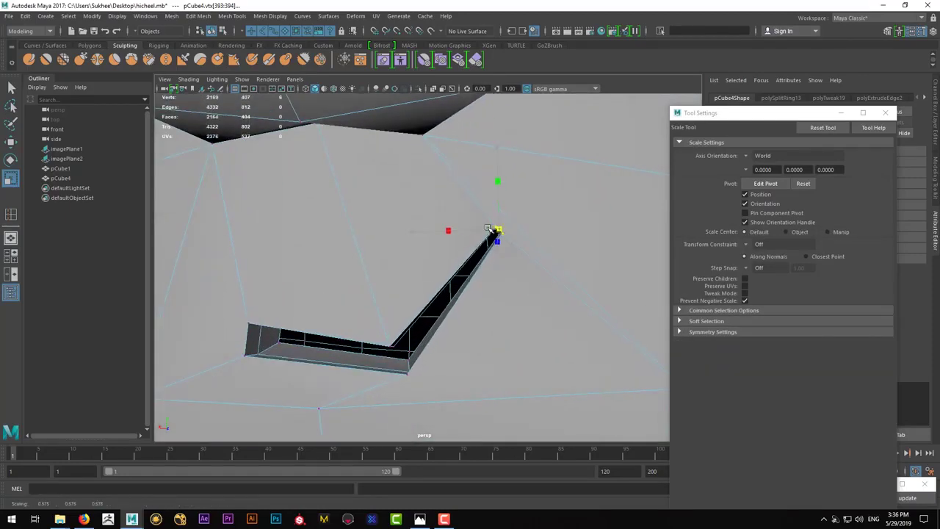
{"action": "key", "text": "3"}
{"action": "scroll", "coordinate": [525, 275], "scroll_direction": "down", "scroll_amount": 2}
{"action": "scroll", "coordinate": [487, 258], "scroll_direction": "down", "scroll_amount": 1}
{"action": "key", "text": "1"}
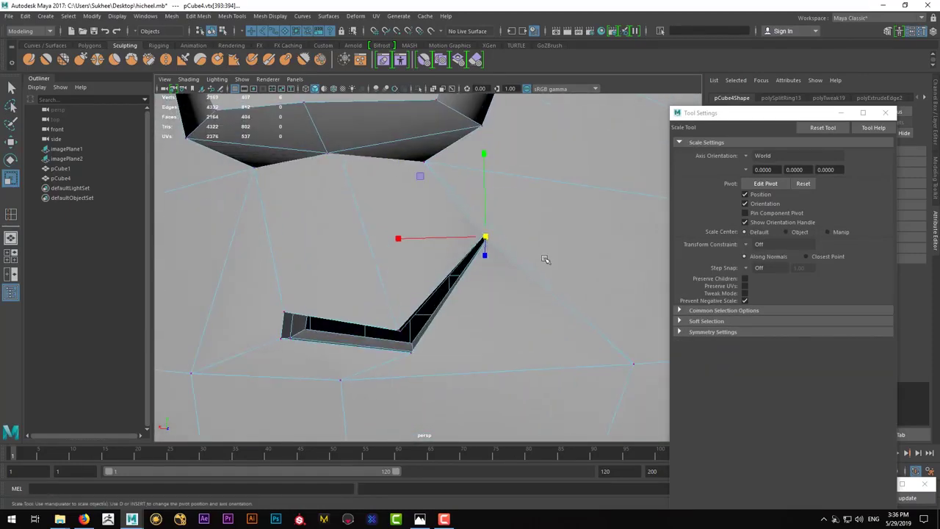
{"action": "key", "text": "q"}
{"action": "mouse_move", "coordinate": [474, 309]}
{"action": "left_mouse_down", "text": "alt"}
{"action": "mouse_move", "coordinate": [356, 328]}
{"action": "mouse_move", "coordinate": [381, 326]}
{"action": "left_mouse_up", "text": "alt"}
{"action": "key", "text": "4"}
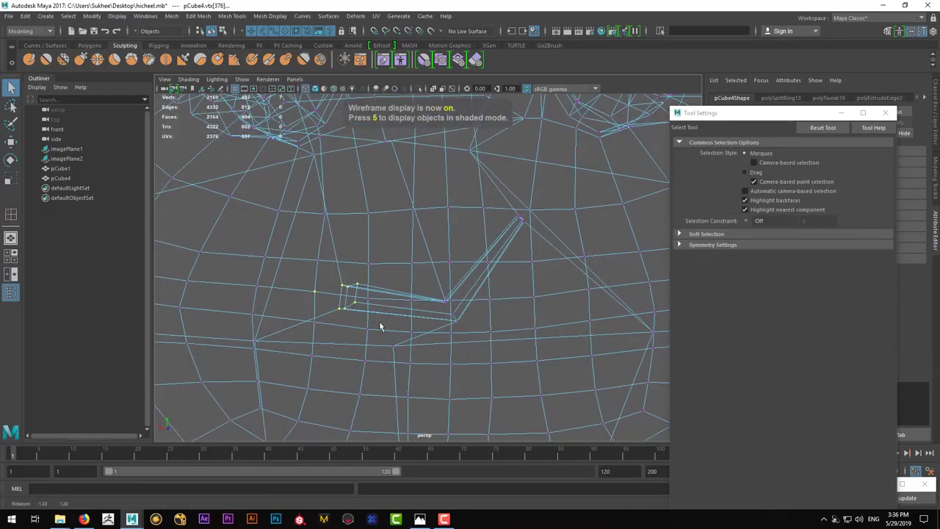
{"action": "key", "text": "ctrl+z"}
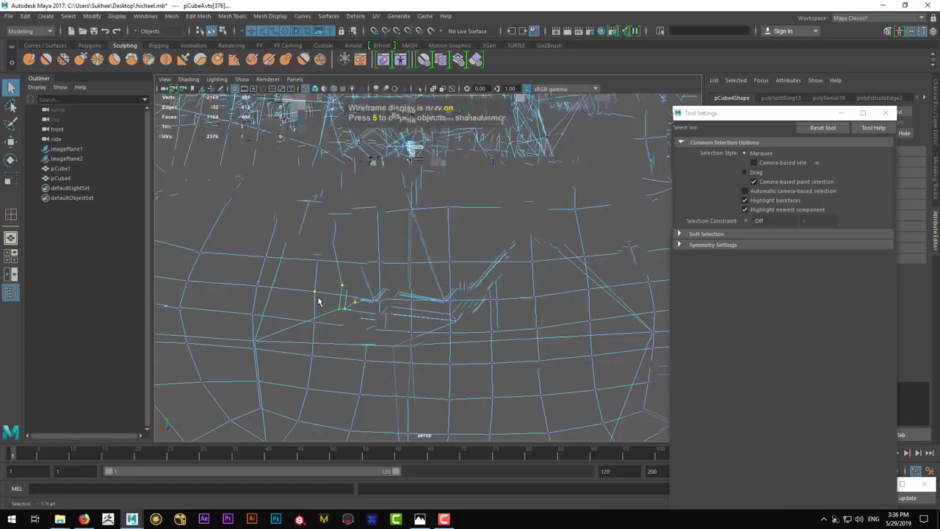
{"action": "key", "text": "ctrl+z"}
{"action": "key", "text": "5"}
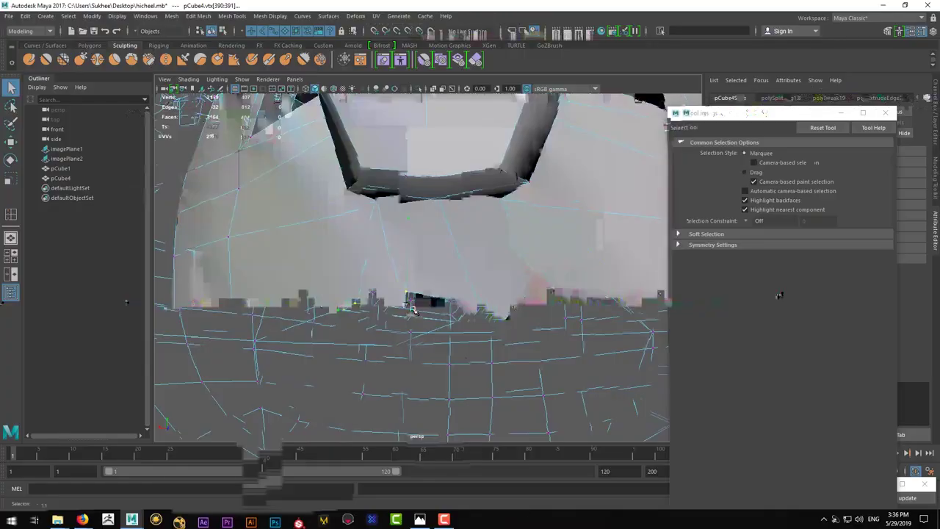
Return the head to vertex editing and compare the cage with the smoothed result
{"action": "key", "text": "ctrl+space"}
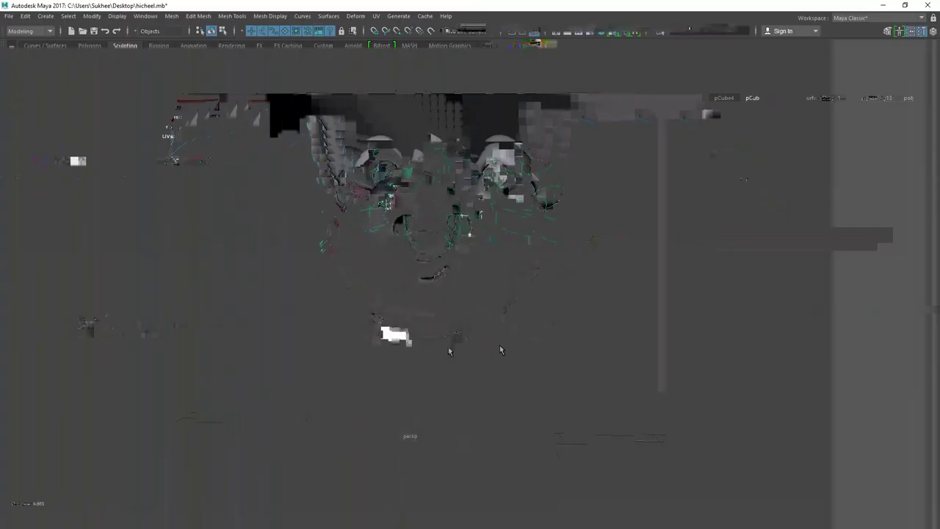
{"action": "key", "text": "1"}
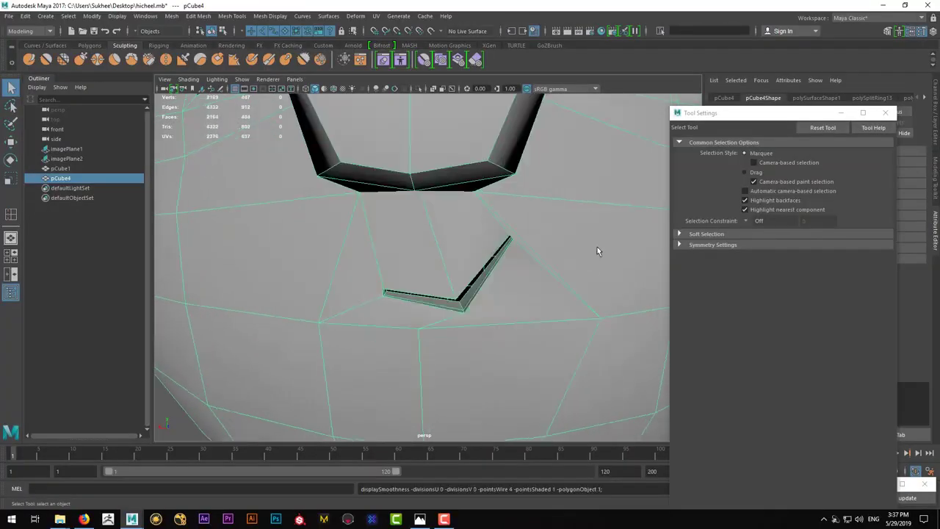
{"action": "right_click_drag", "start_coordinate": [598, 236], "coordinate": [569, 240]}
{"action": "left_click", "coordinate": [549, 240]}
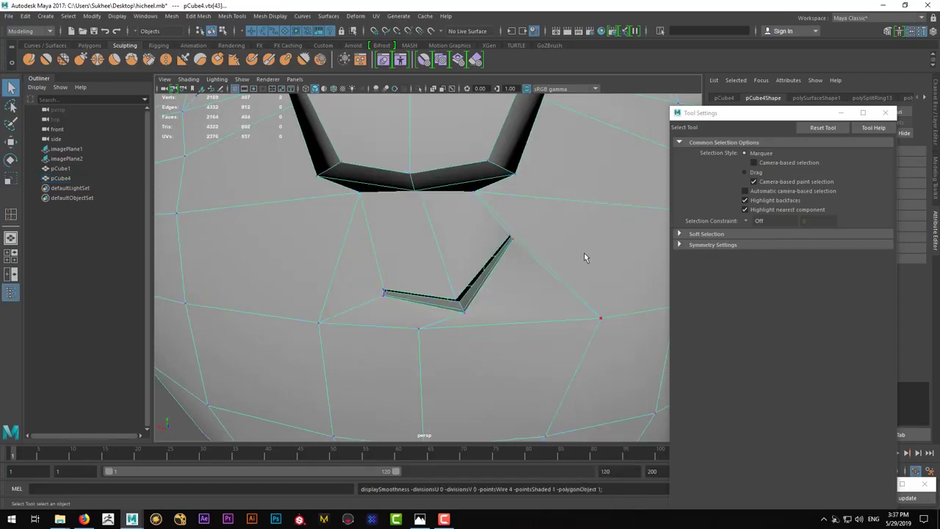
{"action": "left_click_drag", "start_coordinate": [585, 258], "coordinate": [469, 276], "text": "alt"}
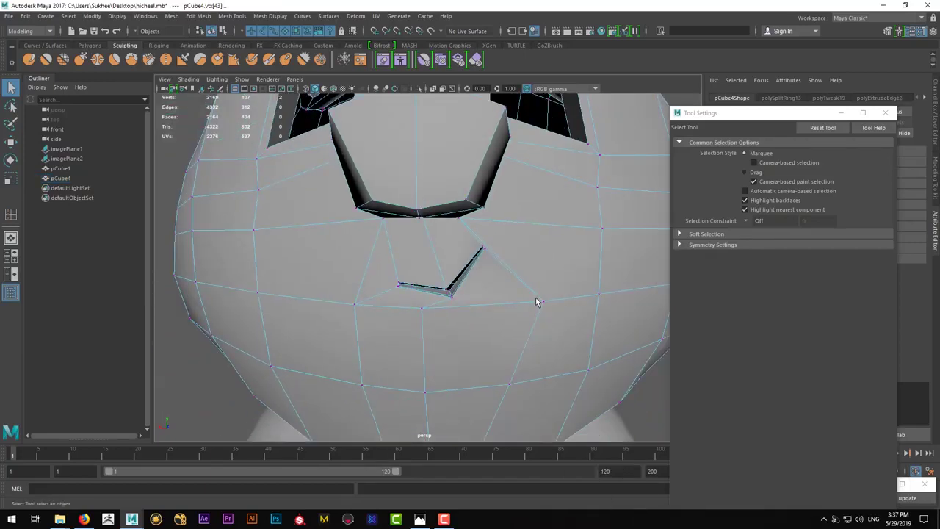
{"action": "mouse_move", "coordinate": [547, 300]}
{"action": "left_mouse_down", "text": "alt"}
{"action": "mouse_move", "coordinate": [545, 291]}
{"action": "mouse_move", "coordinate": [519, 294]}
{"action": "left_mouse_up", "text": "alt"}
{"action": "key", "text": "3"}
{"action": "key", "text": "1"}
{"action": "key", "text": "3"}
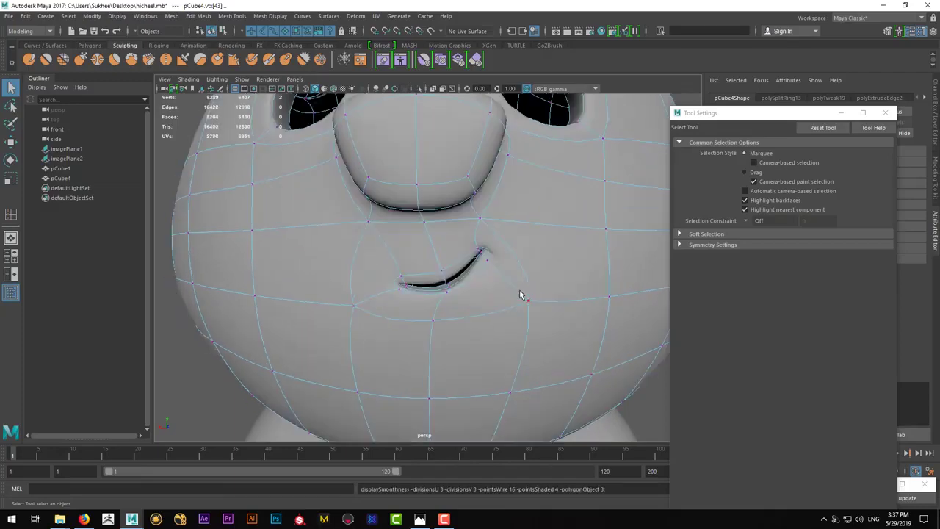
{"action": "key", "text": "1"}
Box-select the mouth-corner vertices and move them into a smiling crease
{"action": "mouse_move", "coordinate": [377, 295]}
{"action": "left_mouse_down"}
{"action": "mouse_move", "coordinate": [396, 286]}
{"action": "mouse_move", "coordinate": [381, 279]}
{"action": "mouse_move", "coordinate": [416, 331]}
{"action": "left_mouse_up"}
{"action": "key", "text": "4"}
{"action": "key", "text": "w"}
{"action": "key", "text": "5"}
{"action": "scroll", "coordinate": [360, 309], "scroll_direction": "up", "scroll_amount": 3}
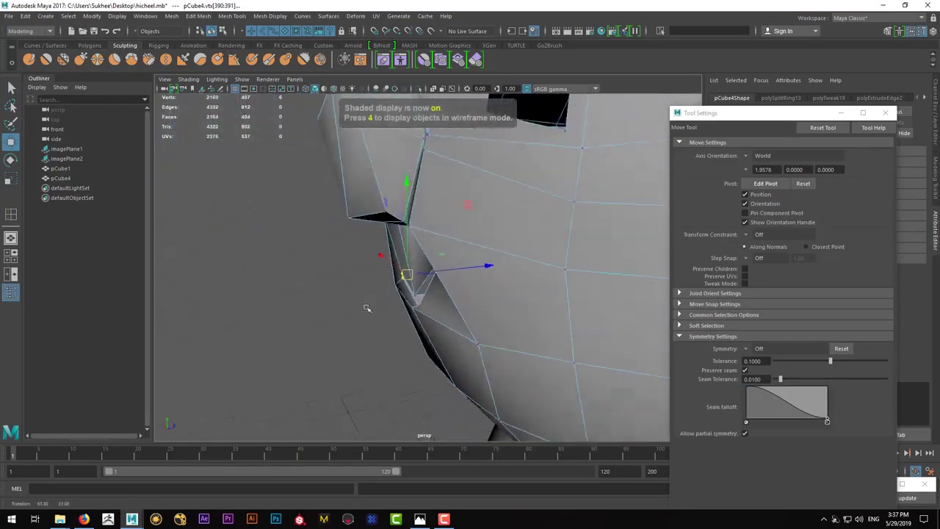
{"action": "left_click_drag", "start_coordinate": [446, 291], "coordinate": [478, 295], "text": "alt"}
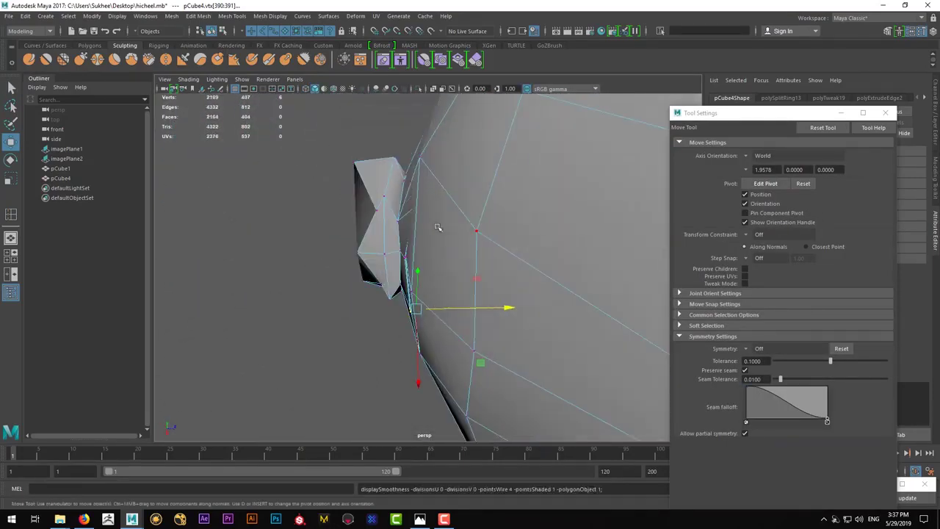
Adjust a mouth-corner vertex against the reference bear in textured view, then clear the selection
{"action": "key", "text": "q"}
{"action": "key", "text": "4"}
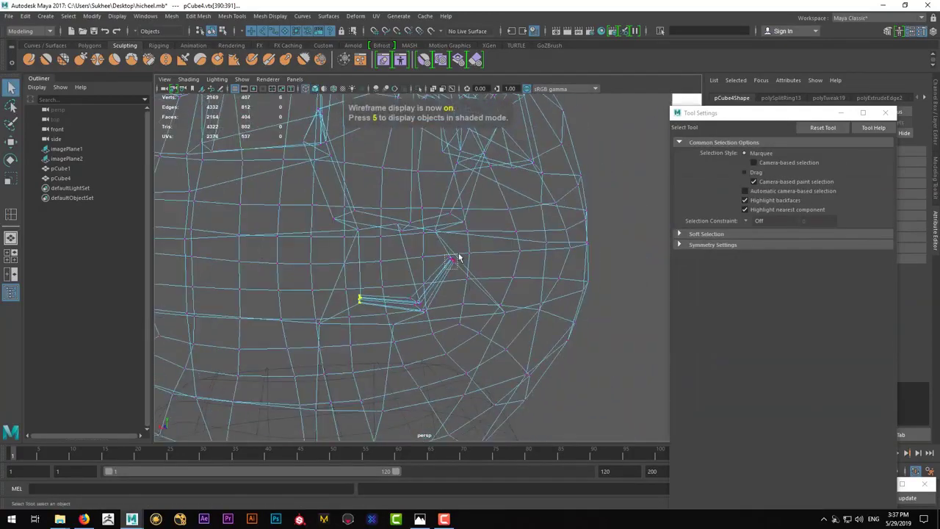
{"action": "mouse_move", "coordinate": [472, 282]}
{"action": "left_mouse_down", "text": "alt"}
{"action": "mouse_move", "coordinate": [459, 273]}
{"action": "mouse_move", "coordinate": [464, 287]}
{"action": "left_mouse_up", "text": "alt"}
{"action": "key", "text": "6"}
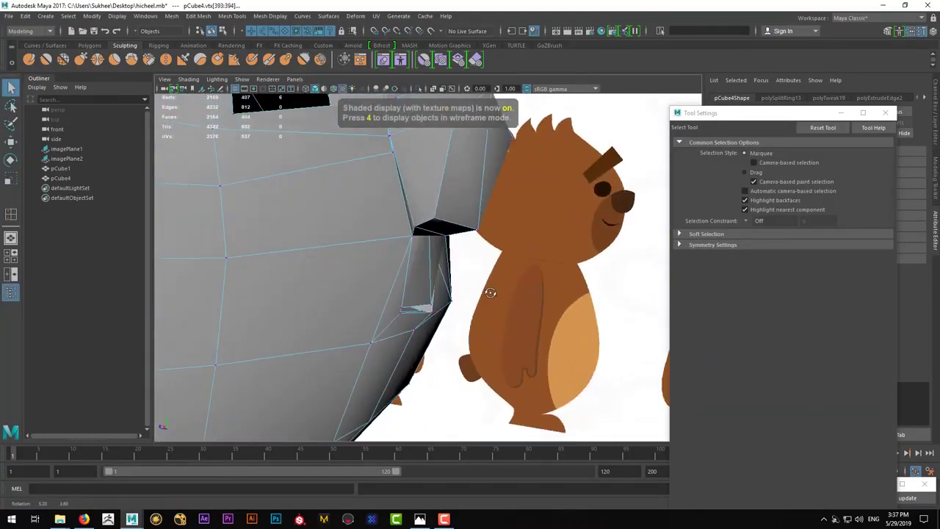
{"action": "key", "text": "w"}
{"action": "mouse_move", "coordinate": [405, 257]}
{"action": "left_mouse_down", "text": "alt"}
{"action": "mouse_move", "coordinate": [369, 256]}
{"action": "mouse_move", "coordinate": [363, 266]}
{"action": "mouse_move", "coordinate": [216, 233]}
{"action": "mouse_move", "coordinate": [376, 251]}
{"action": "mouse_move", "coordinate": [550, 220]}
{"action": "left_mouse_up", "text": "alt"}
{"action": "key", "text": "q"}
{"action": "scroll", "coordinate": [550, 220], "scroll_direction": "down", "scroll_amount": 5}
{"action": "left_click", "coordinate": [550, 309]}
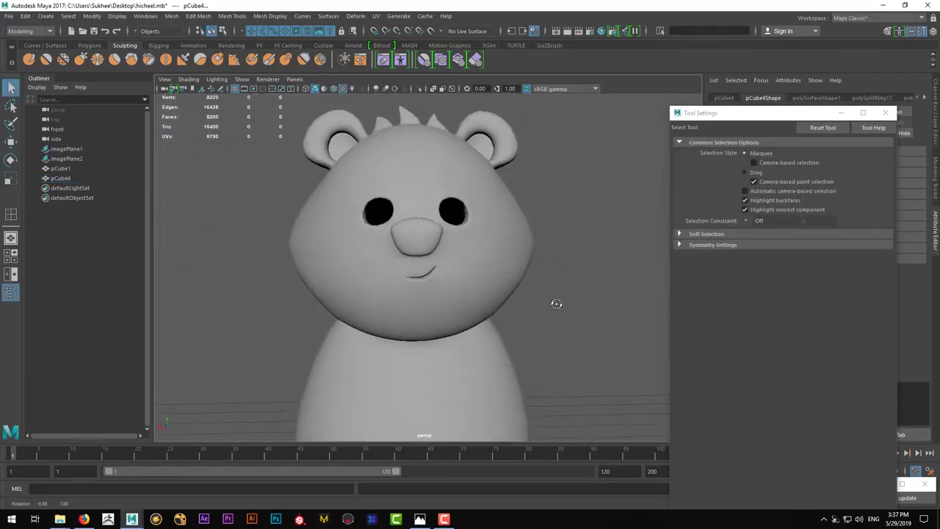
Select the bear head mesh and pick a vertex on the lower face
{"action": "left_click", "coordinate": [386, 279]}
{"action": "mouse_move", "coordinate": [386, 279]}
{"action": "left_mouse_down", "text": "alt"}
{"action": "mouse_move", "coordinate": [355, 249]}
{"action": "mouse_move", "coordinate": [365, 235]}
{"action": "left_mouse_up", "text": "alt"}
{"action": "right_click_drag", "start_coordinate": [367, 238], "coordinate": [338, 238]}
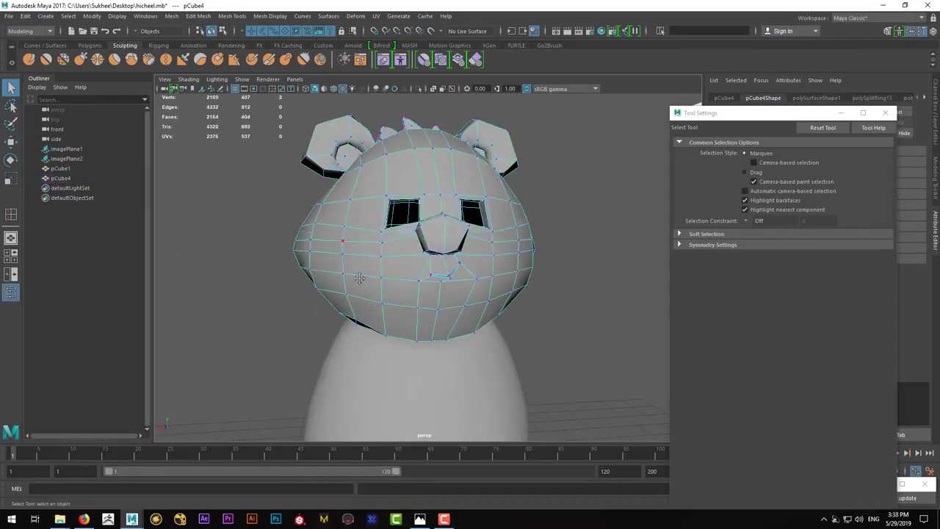
{"action": "left_click", "coordinate": [351, 270]}
{"action": "key", "text": "w"}
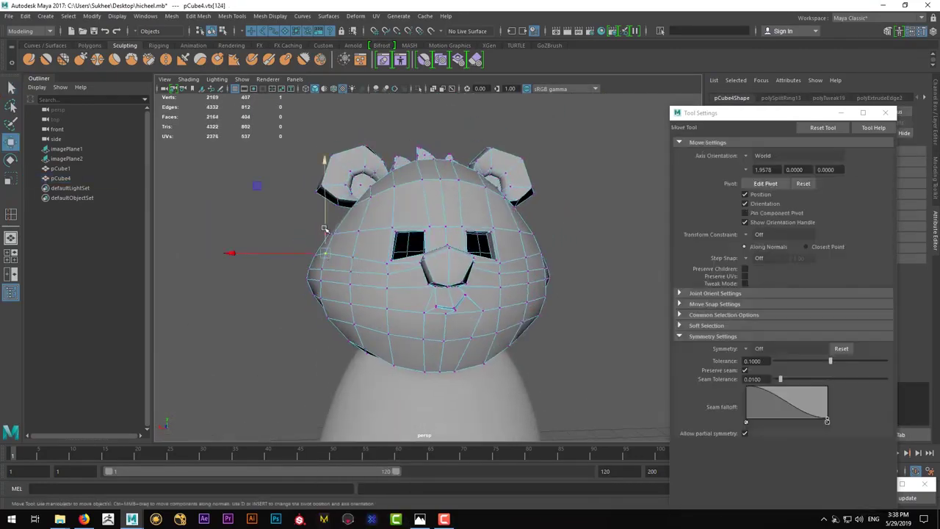
{"action": "key", "text": "q"}
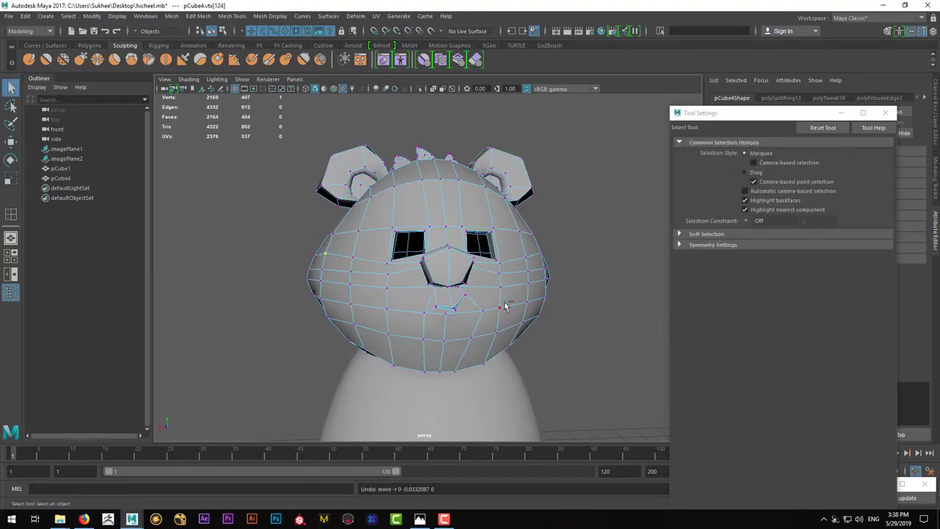
Set Symmetry to World X and test it by moving a side-of-head vertex
{"action": "left_click", "coordinate": [714, 244]}
{"action": "left_click", "coordinate": [752, 259]}
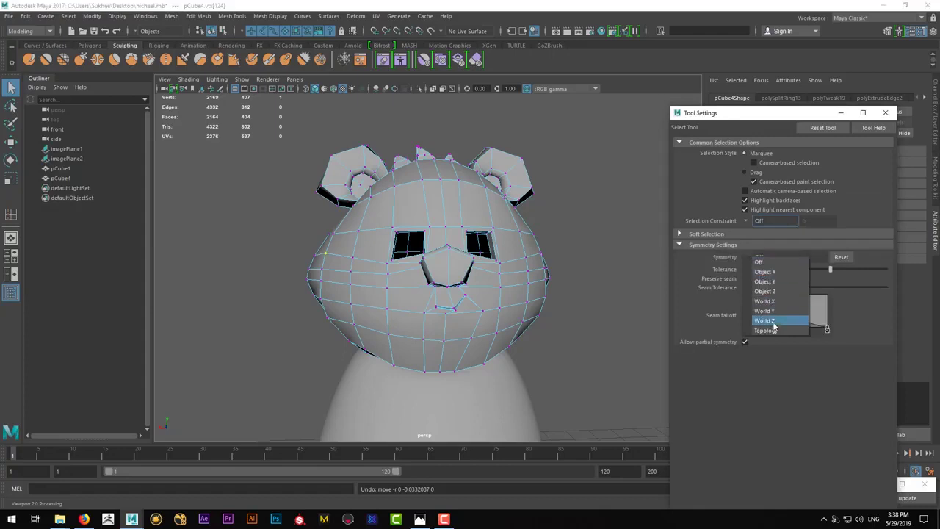
{"action": "left_click", "coordinate": [766, 301]}
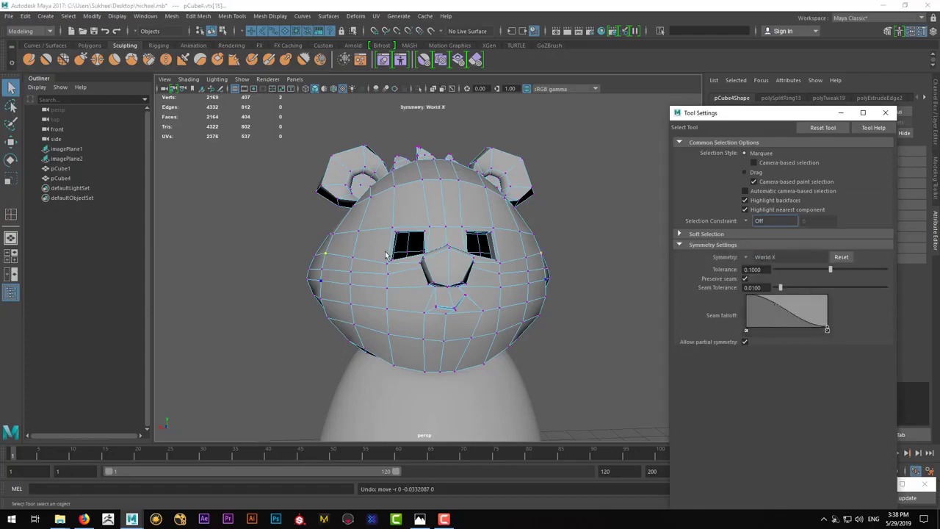
{"action": "left_click", "coordinate": [323, 253]}
{"action": "key", "text": "w"}
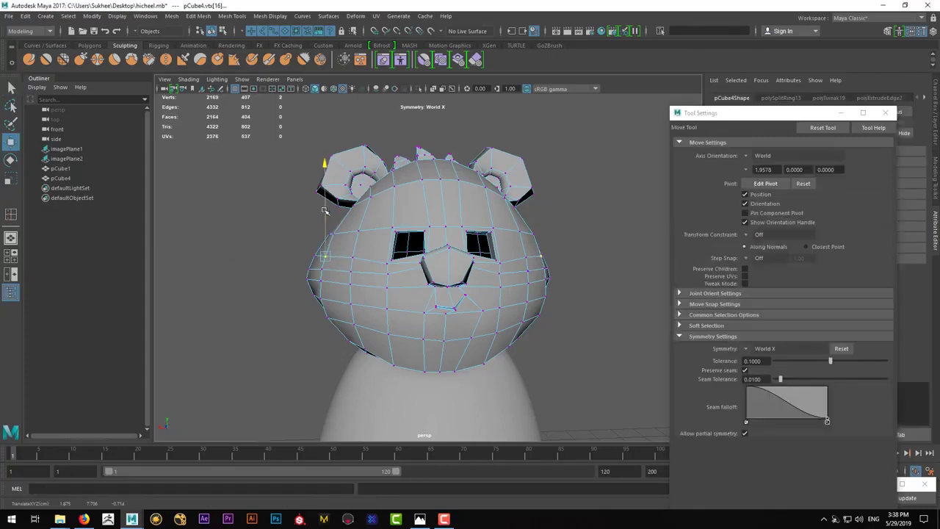
{"action": "left_click_drag", "start_coordinate": [326, 210], "coordinate": [368, 262], "text": "alt"}
{"action": "key", "text": "3"}
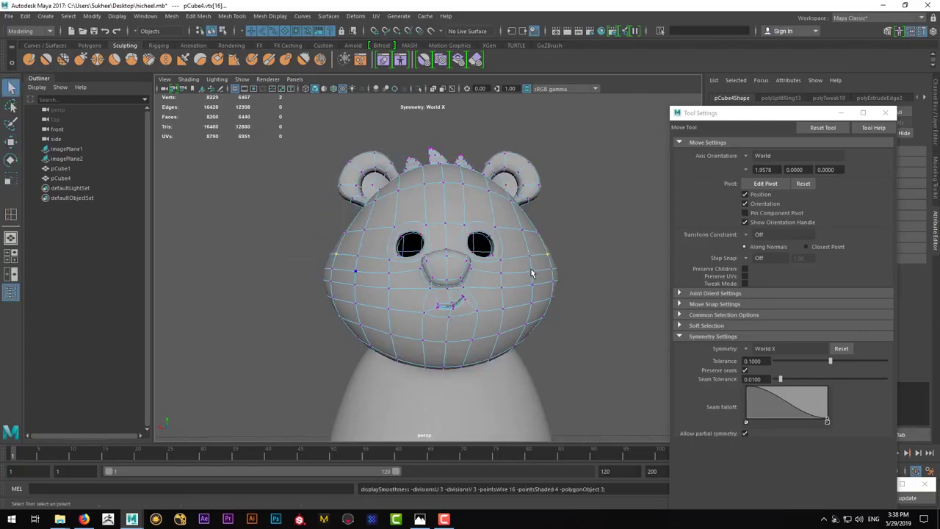
{"action": "key", "text": "q"}
Reselect the bear head and show its unsmoothed cage from above
{"action": "left_click", "coordinate": [634, 264]}
{"action": "left_click_drag", "start_coordinate": [633, 264], "coordinate": [496, 348], "text": "alt"}
{"action": "scroll", "coordinate": [475, 279], "scroll_direction": "up", "scroll_amount": 3}
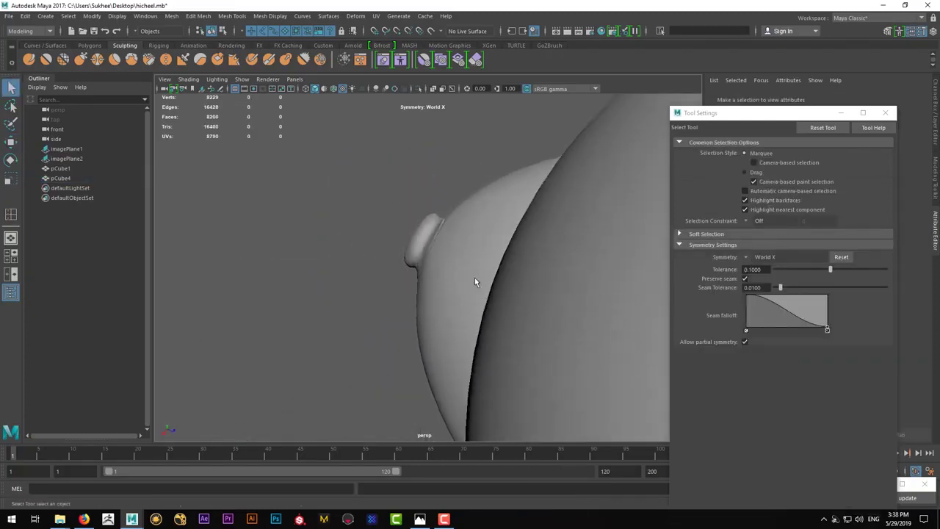
{"action": "left_click", "coordinate": [454, 291]}
{"action": "key", "text": "1"}
{"action": "mouse_move", "coordinate": [454, 290]}
{"action": "left_mouse_down", "text": "alt"}
{"action": "mouse_move", "coordinate": [495, 304]}
{"action": "mouse_move", "coordinate": [450, 321]}
{"action": "mouse_move", "coordinate": [510, 321]}
{"action": "mouse_move", "coordinate": [504, 294]}
{"action": "mouse_move", "coordinate": [566, 287]}
{"action": "mouse_move", "coordinate": [490, 314]}
{"action": "mouse_move", "coordinate": [492, 272]}
{"action": "left_mouse_up", "text": "alt"}
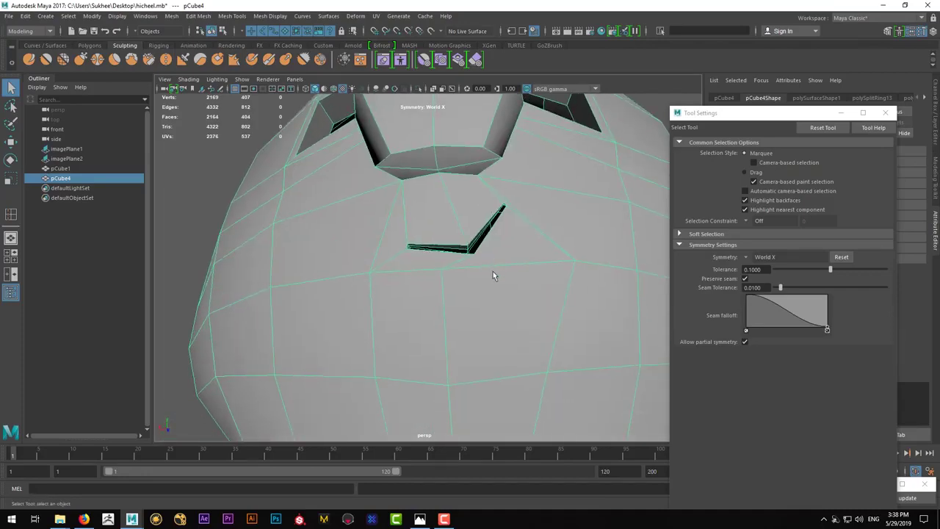
Compare the smoothed head against the front reference view
{"action": "key", "text": "4"}
{"action": "key", "text": "5"}
{"action": "left_click_drag", "start_coordinate": [504, 313], "coordinate": [429, 376], "text": "alt"}
{"action": "key", "text": "space"}
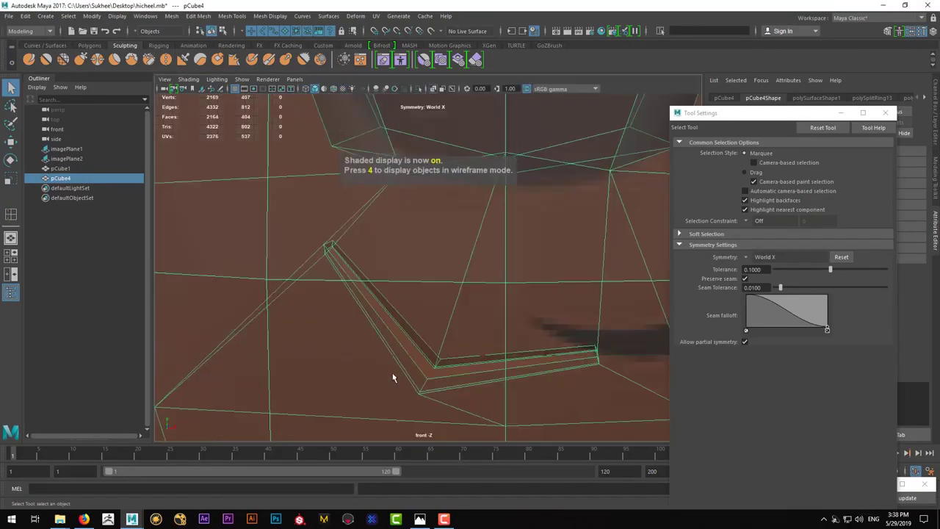
{"action": "key", "text": "3"}
{"action": "scroll", "coordinate": [563, 365], "scroll_direction": "down", "scroll_amount": 1}
{"action": "scroll", "coordinate": [547, 367], "scroll_direction": "up", "scroll_amount": 3}
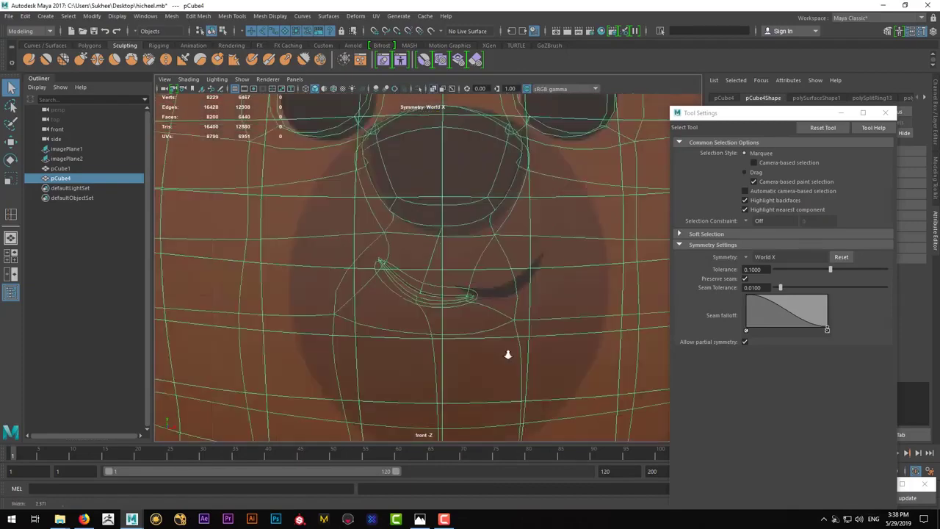
{"action": "key", "text": "space"}
{"action": "key", "text": "1"}
Select the mouth crease vertices and set Symmetry to Off
{"action": "scroll", "coordinate": [528, 239], "scroll_direction": "down", "scroll_amount": 2}
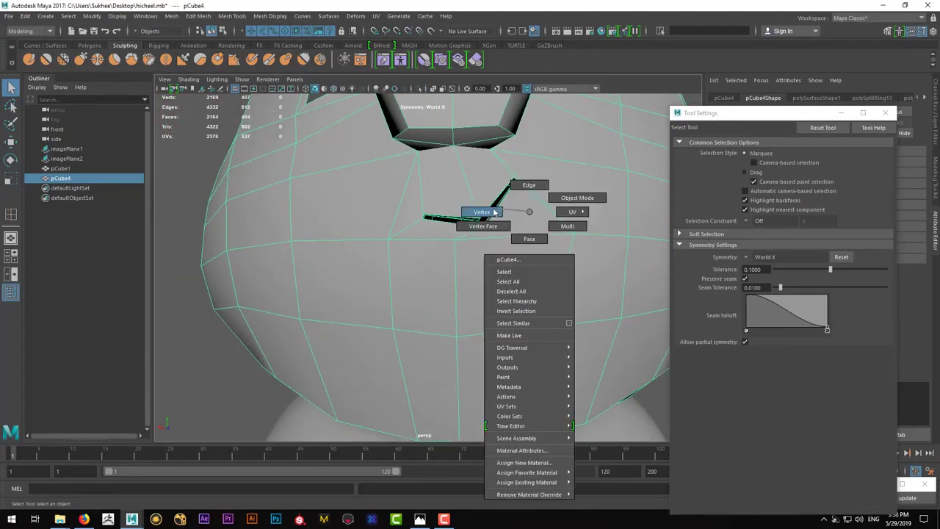
{"action": "right_click_drag", "start_coordinate": [507, 239], "coordinate": [477, 234]}
{"action": "key", "text": "4"}
{"action": "left_click_drag", "start_coordinate": [482, 256], "coordinate": [497, 230]}
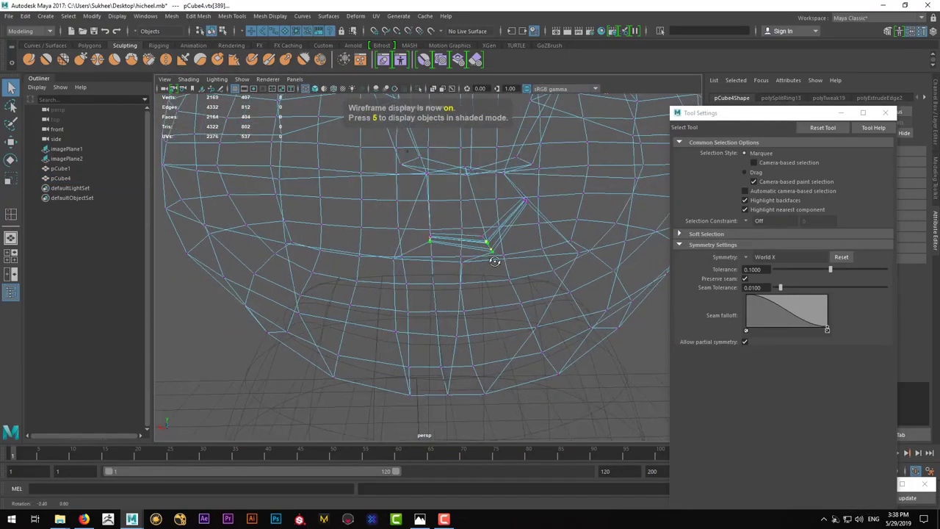
{"action": "left_click", "coordinate": [745, 259]}
{"action": "left_click", "coordinate": [758, 260]}
{"action": "left_click_drag", "start_coordinate": [494, 235], "coordinate": [506, 273], "text": "alt"}
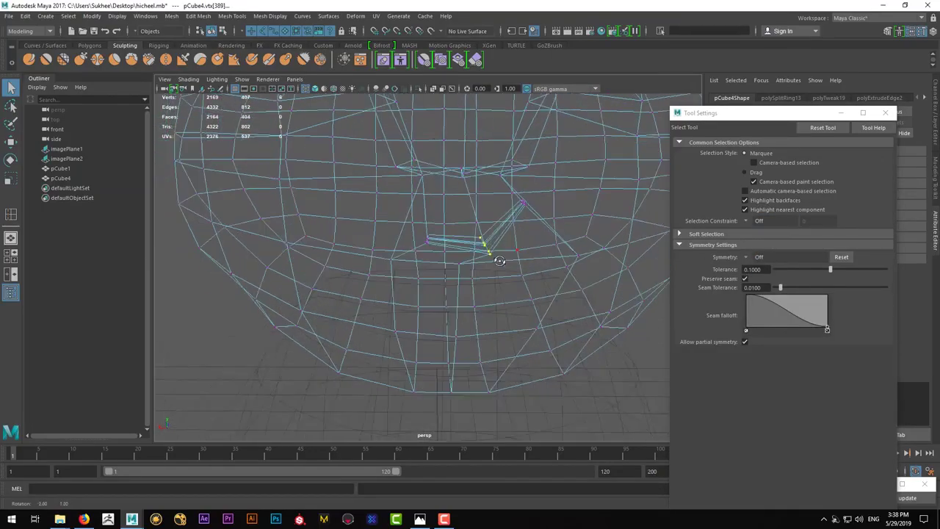
Move the mouth crease vertices to refine the smile
{"action": "key", "text": "5"}
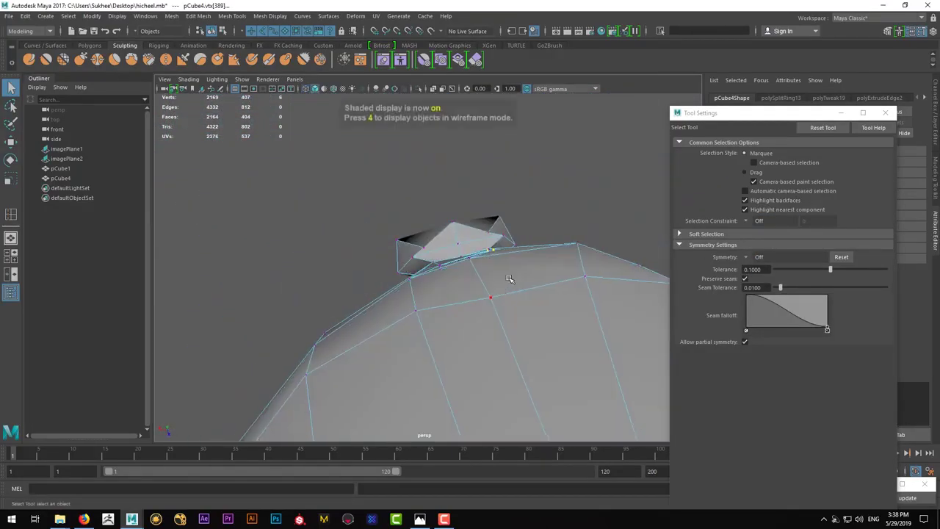
{"action": "key", "text": "w"}
{"action": "mouse_move", "coordinate": [504, 304]}
{"action": "left_mouse_down", "text": "alt"}
{"action": "mouse_move", "coordinate": [512, 343]}
{"action": "mouse_move", "coordinate": [473, 267]}
{"action": "mouse_move", "coordinate": [508, 350]}
{"action": "mouse_move", "coordinate": [474, 277]}
{"action": "mouse_move", "coordinate": [520, 310]}
{"action": "mouse_move", "coordinate": [509, 296]}
{"action": "mouse_move", "coordinate": [610, 276]}
{"action": "left_mouse_up", "text": "alt"}
{"action": "key", "text": "4"}
{"action": "key", "text": "6"}
{"action": "key", "text": "q"}
{"action": "scroll", "coordinate": [509, 303], "scroll_direction": "up", "scroll_amount": 3}
{"action": "key", "text": "4"}
{"action": "scroll", "coordinate": [505, 311], "scroll_direction": "down", "scroll_amount": 3}
{"action": "mouse_move", "coordinate": [505, 311]}
{"action": "left_mouse_down", "text": "alt"}
{"action": "mouse_move", "coordinate": [393, 283]}
{"action": "mouse_move", "coordinate": [466, 305]}
{"action": "left_mouse_up", "text": "alt"}
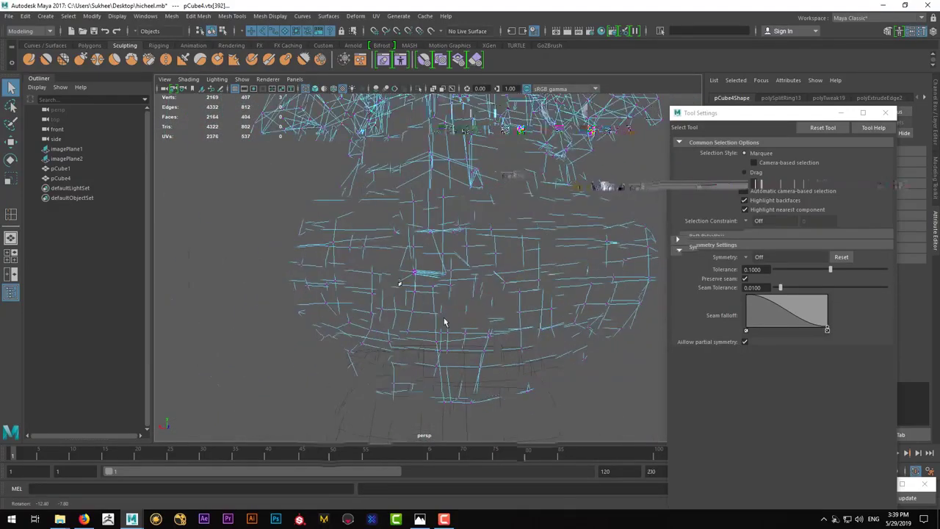
{"action": "key", "text": "5"}
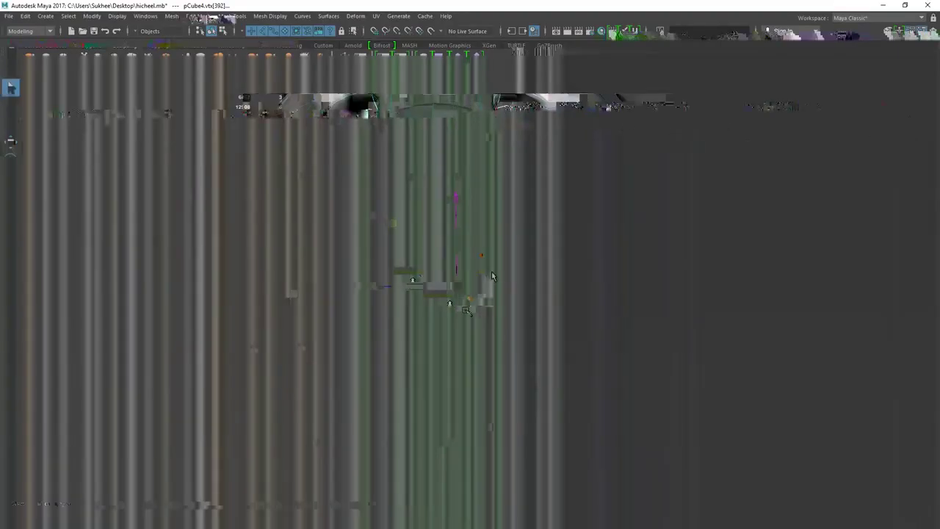
{"action": "key", "text": "w"}
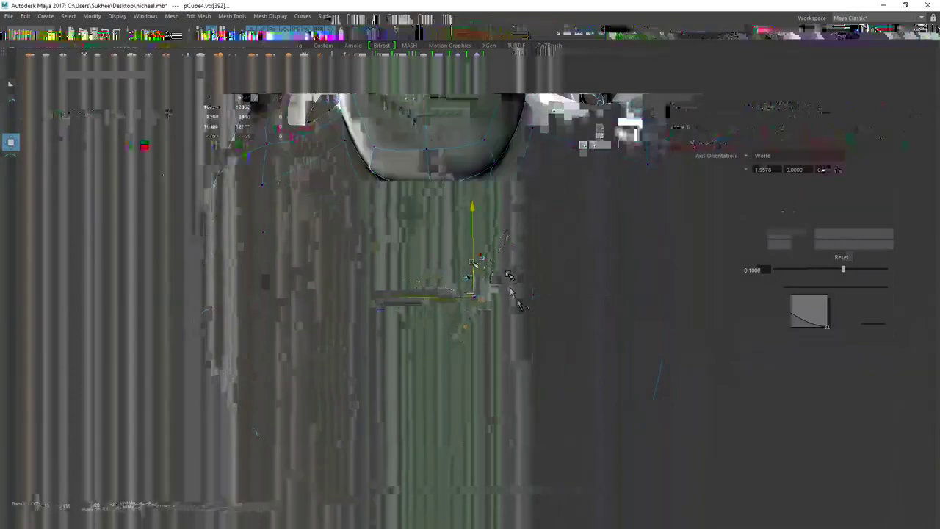
Return to object mode, select the bear head and show the four-view layout
{"action": "key", "text": "F8"}
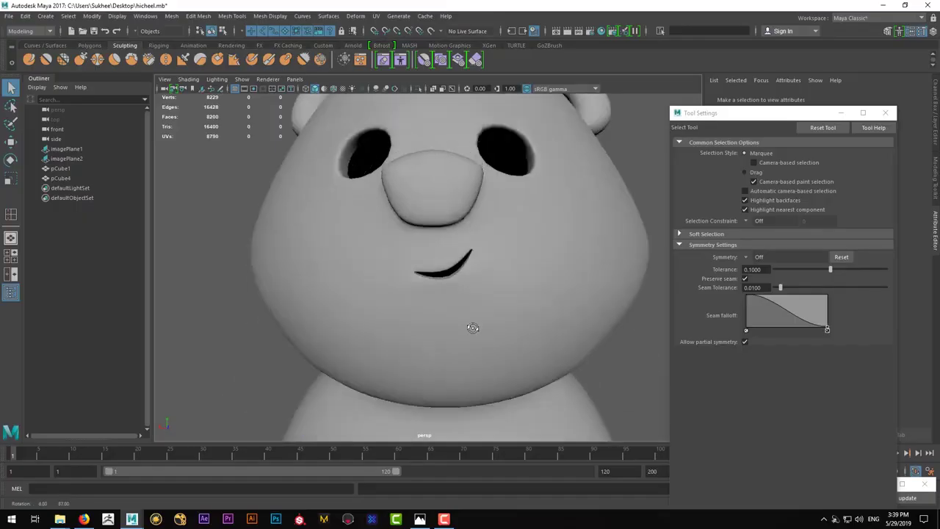
{"action": "mouse_move", "coordinate": [470, 325]}
{"action": "left_mouse_down", "text": "alt"}
{"action": "mouse_move", "coordinate": [402, 315]}
{"action": "mouse_move", "coordinate": [420, 329]}
{"action": "left_mouse_up", "text": "alt"}
{"action": "left_click_drag", "start_coordinate": [371, 360], "coordinate": [367, 371]}
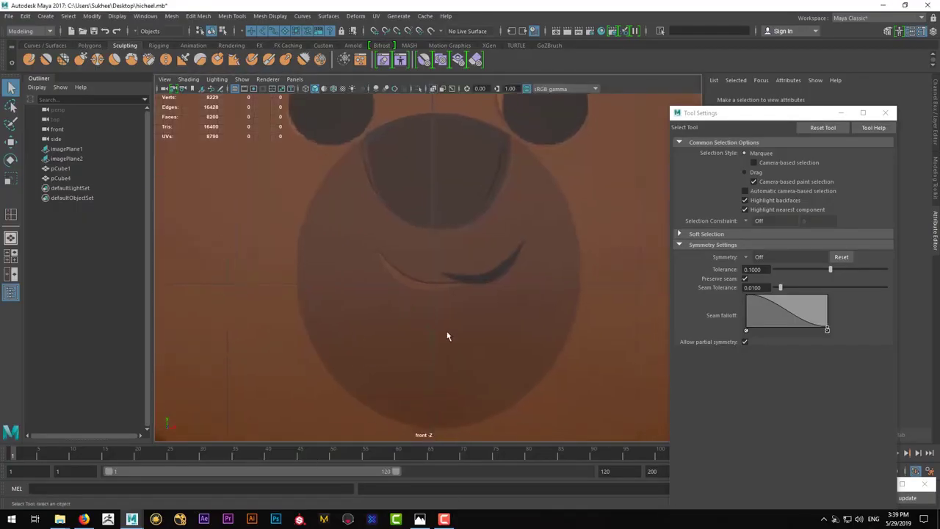
{"action": "left_click", "coordinate": [472, 347]}
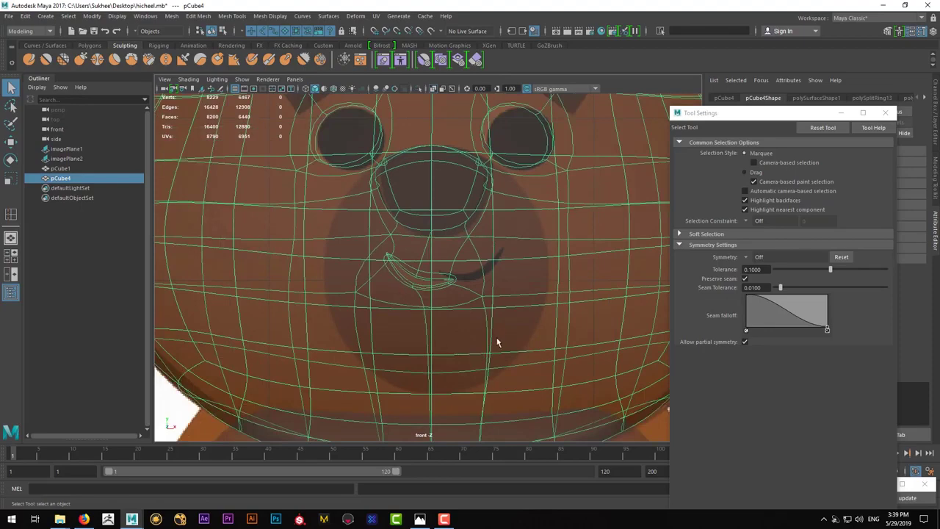
{"action": "key", "text": "space"}
Zoom in on the mouth and select a mouth-corner vertex in wireframe
{"action": "left_click_drag", "start_coordinate": [580, 233], "coordinate": [562, 249], "text": "alt"}
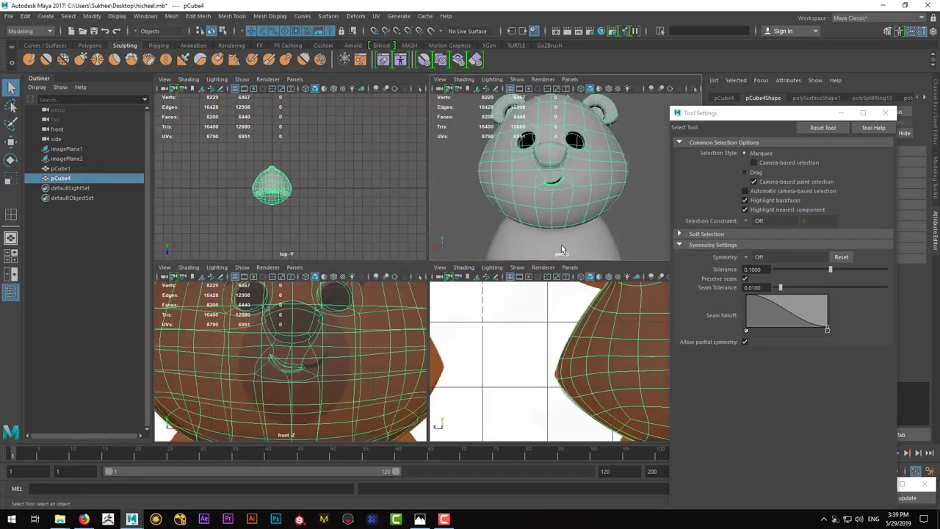
{"action": "left_click", "coordinate": [616, 225]}
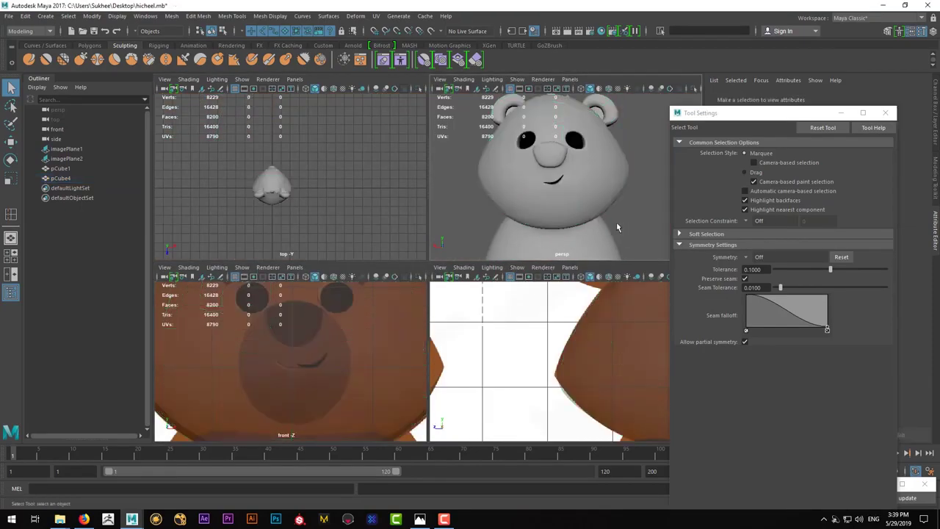
{"action": "left_click", "coordinate": [554, 196]}
{"action": "right_click_drag", "start_coordinate": [553, 195], "coordinate": [655, 204], "text": "alt"}
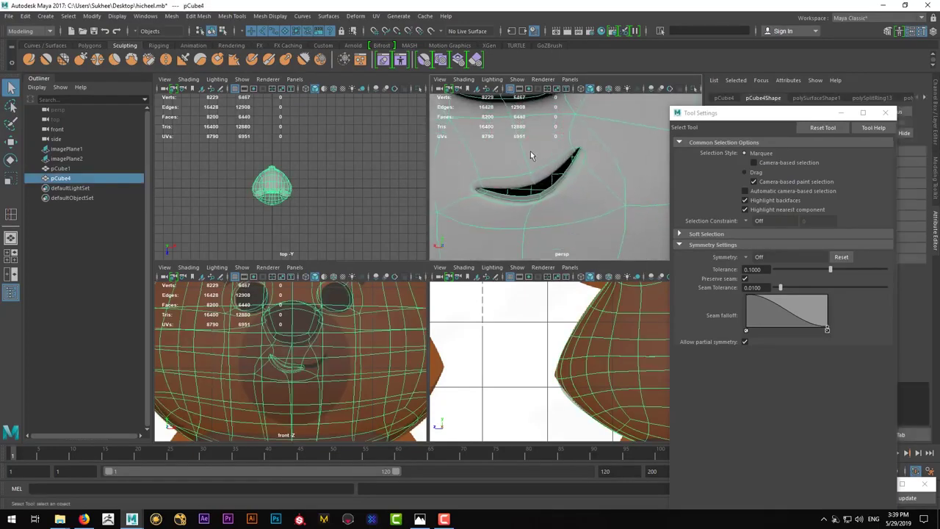
{"action": "right_click_drag", "start_coordinate": [523, 150], "coordinate": [485, 144]}
{"action": "key", "text": "4"}
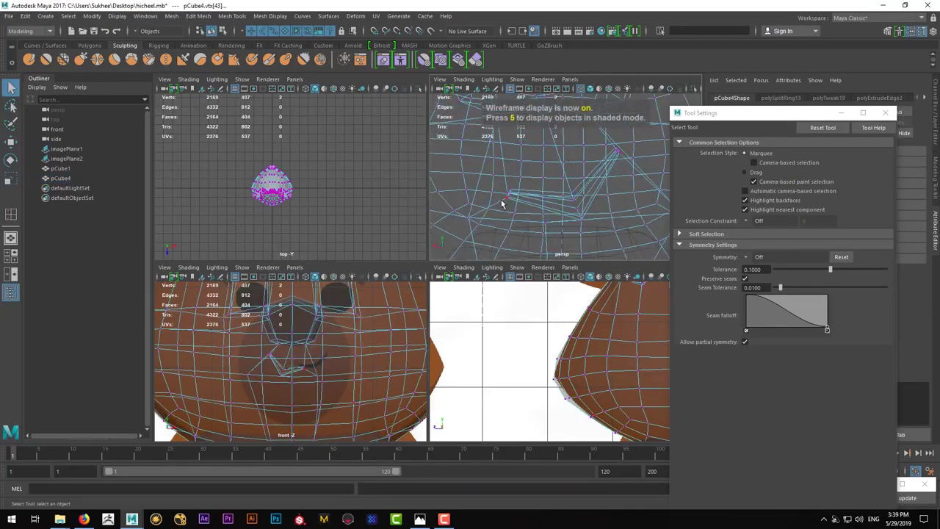
{"action": "left_click", "coordinate": [514, 197]}
{"action": "scroll", "coordinate": [495, 212], "scroll_direction": "down", "scroll_amount": 2}
{"action": "scroll", "coordinate": [488, 219], "scroll_direction": "down", "scroll_amount": 3}
{"action": "scroll", "coordinate": [499, 198], "scroll_direction": "up", "scroll_amount": 3}
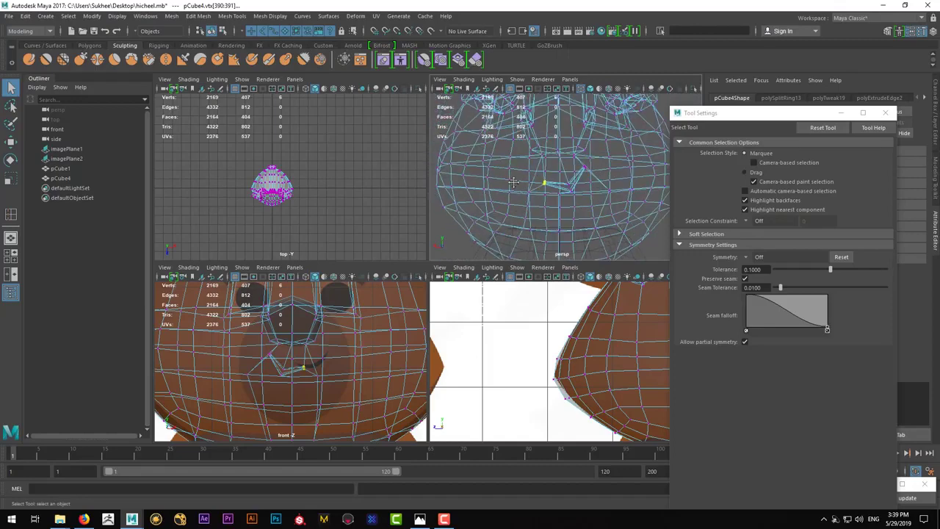
{"action": "scroll", "coordinate": [510, 176], "scroll_direction": "up", "scroll_amount": 2}
{"action": "key", "text": "w"}
Pull the mouth-corner vertex upward, checking it with the smooth preview
{"action": "key", "text": "5"}
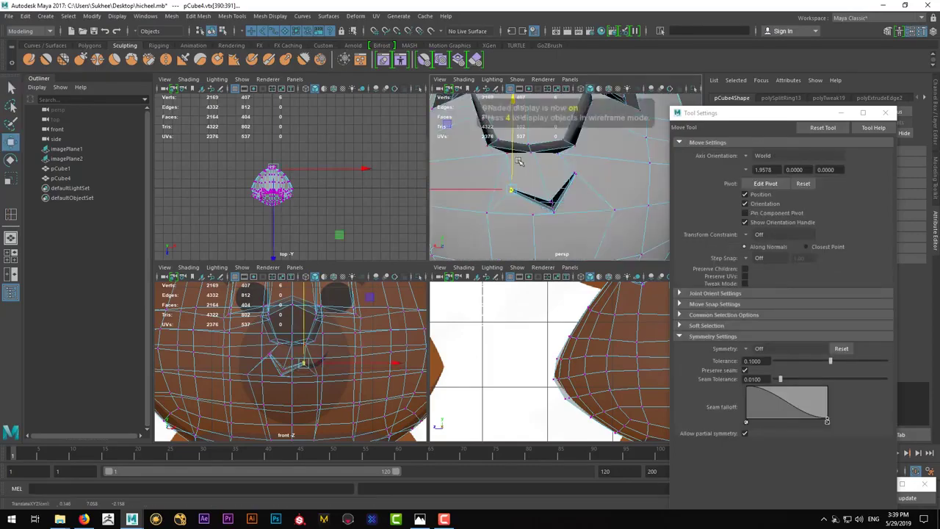
{"action": "scroll", "coordinate": [558, 176], "scroll_direction": "up", "scroll_amount": 2}
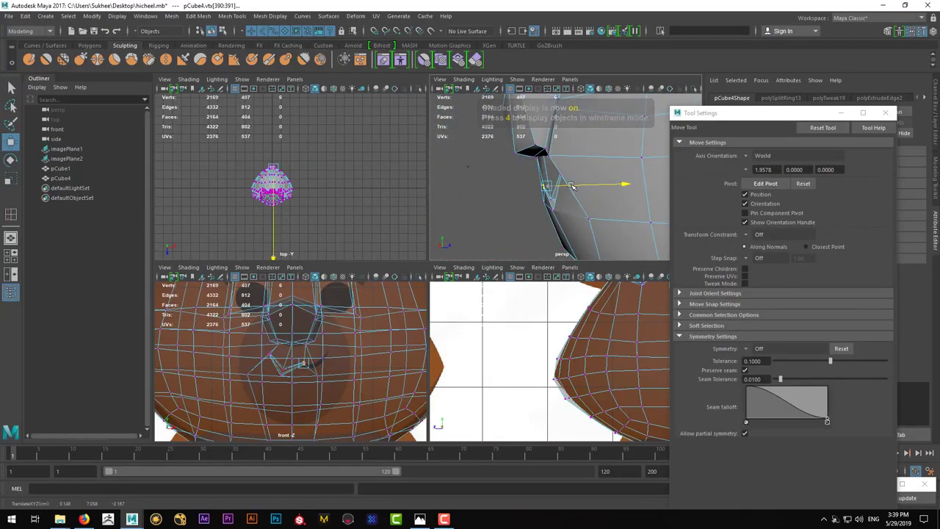
{"action": "scroll", "coordinate": [561, 195], "scroll_direction": "down", "scroll_amount": 3}
{"action": "key", "text": "3"}
{"action": "scroll", "coordinate": [561, 199], "scroll_direction": "down", "scroll_amount": 2}
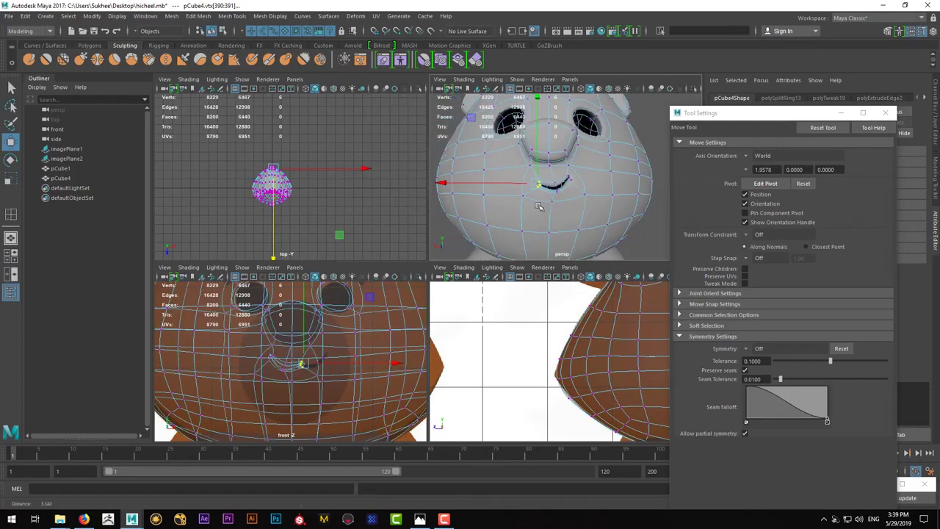
{"action": "scroll", "coordinate": [560, 204], "scroll_direction": "down", "scroll_amount": 1}
{"action": "scroll", "coordinate": [569, 211], "scroll_direction": "up", "scroll_amount": 2}
{"action": "scroll", "coordinate": [577, 219], "scroll_direction": "up", "scroll_amount": 3}
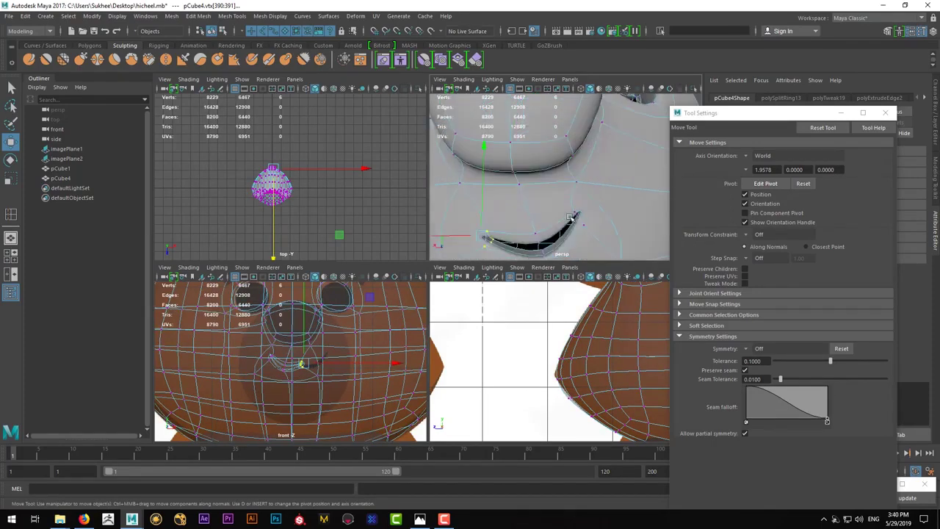
{"action": "key", "text": "1"}
{"action": "key", "text": "3"}
{"action": "scroll", "coordinate": [572, 217], "scroll_direction": "down", "scroll_amount": 3}
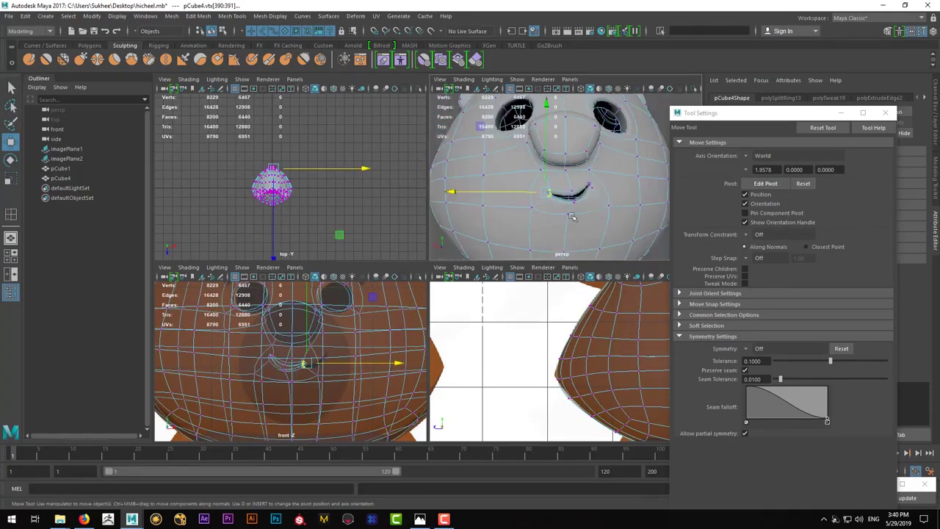
{"action": "left_click_drag", "start_coordinate": [640, 224], "coordinate": [620, 224], "text": "alt"}
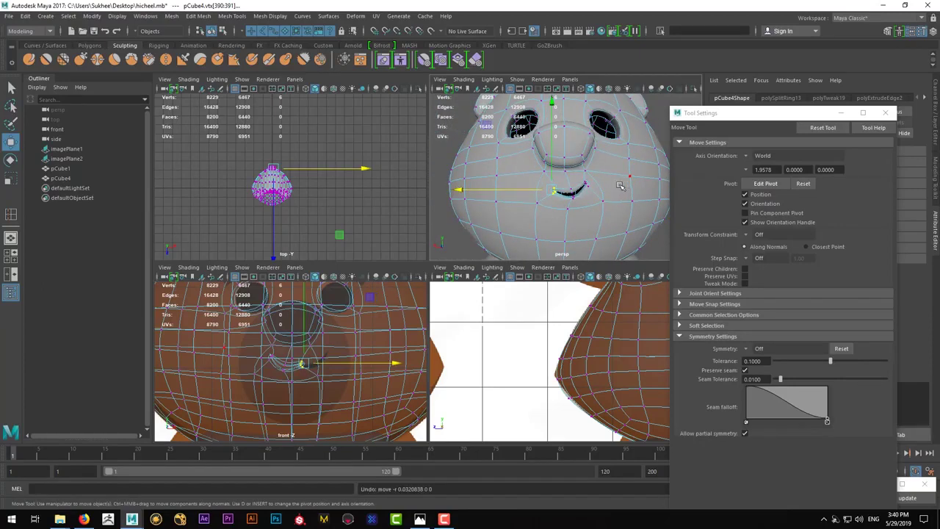
Frame and inspect the mouth area in wireframe and shaded display
{"action": "key", "text": "q"}
{"action": "scroll", "coordinate": [587, 205], "scroll_direction": "up", "scroll_amount": 3}
{"action": "key", "text": "4"}
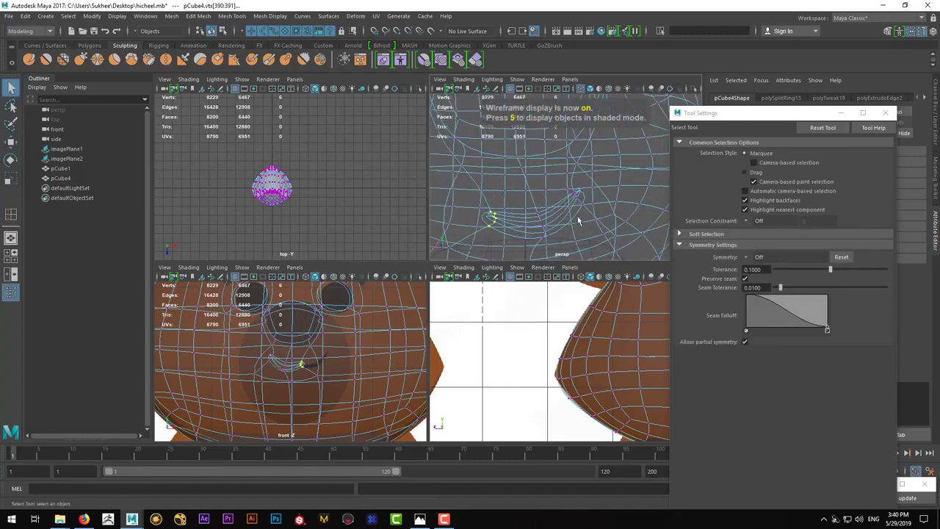
{"action": "left_click_drag", "start_coordinate": [604, 213], "coordinate": [593, 201], "text": "alt"}
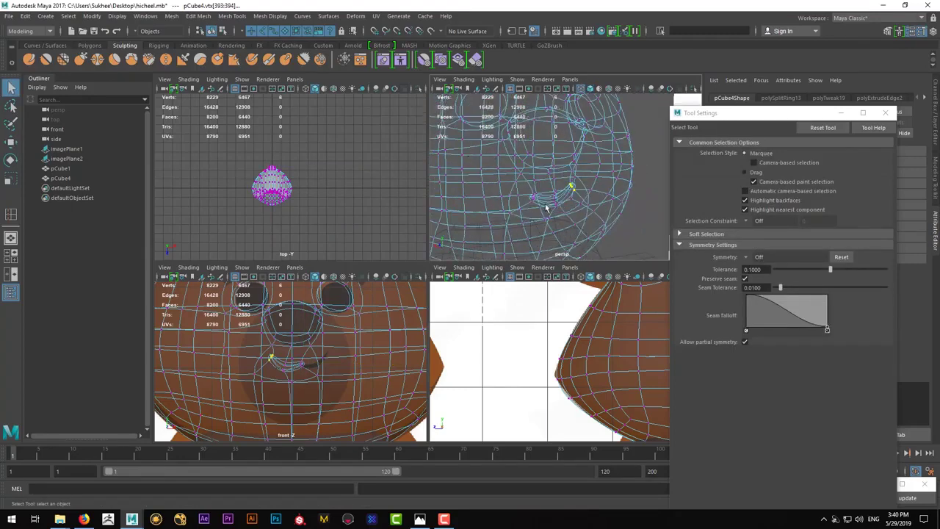
{"action": "key", "text": "f"}
{"action": "key", "text": "5"}
{"action": "scroll", "coordinate": [602, 202], "scroll_direction": "up", "scroll_amount": 3}
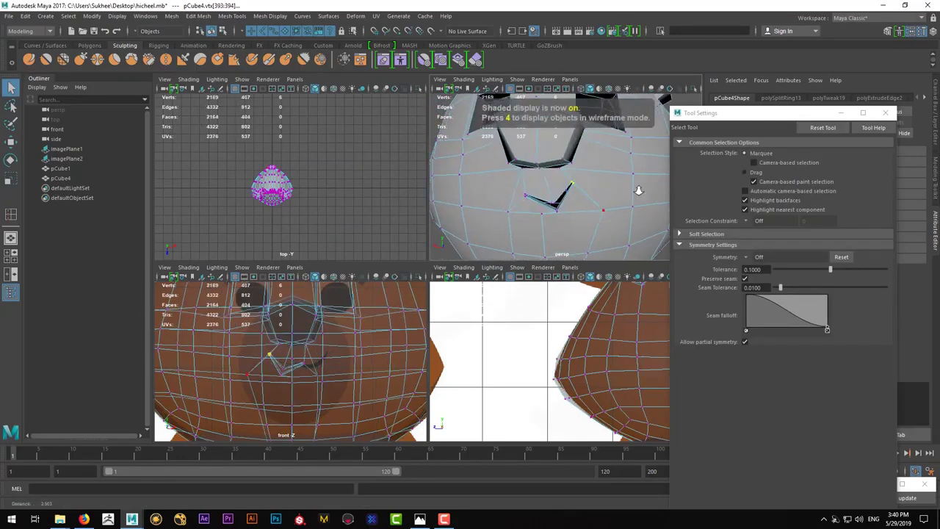
{"action": "left_click_drag", "start_coordinate": [606, 204], "coordinate": [605, 192], "text": "alt"}
{"action": "scroll", "coordinate": [573, 185], "scroll_direction": "up", "scroll_amount": 2}
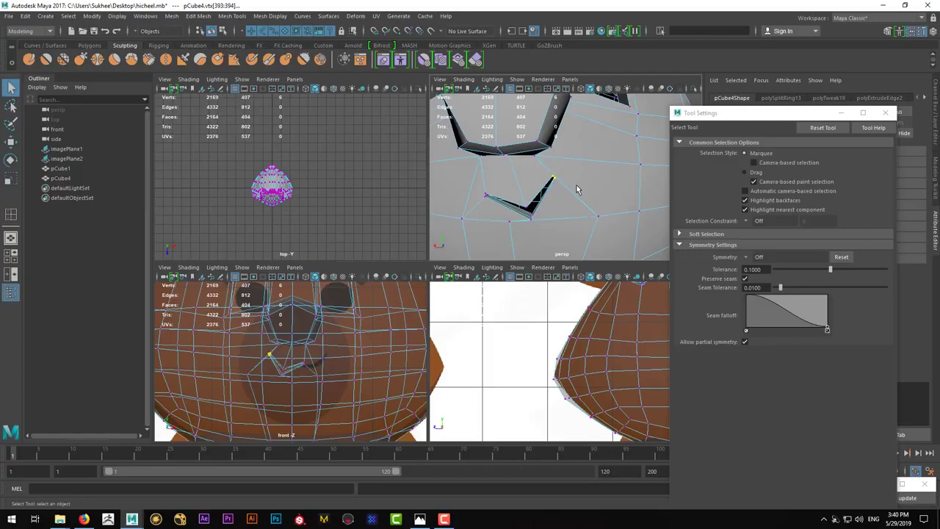
{"action": "scroll", "coordinate": [576, 189], "scroll_direction": "down", "scroll_amount": 2}
Select and move a second mouth-corner vertex to curve the smile
{"action": "left_click", "coordinate": [529, 169]}
{"action": "key", "text": "3"}
{"action": "key", "text": "w"}
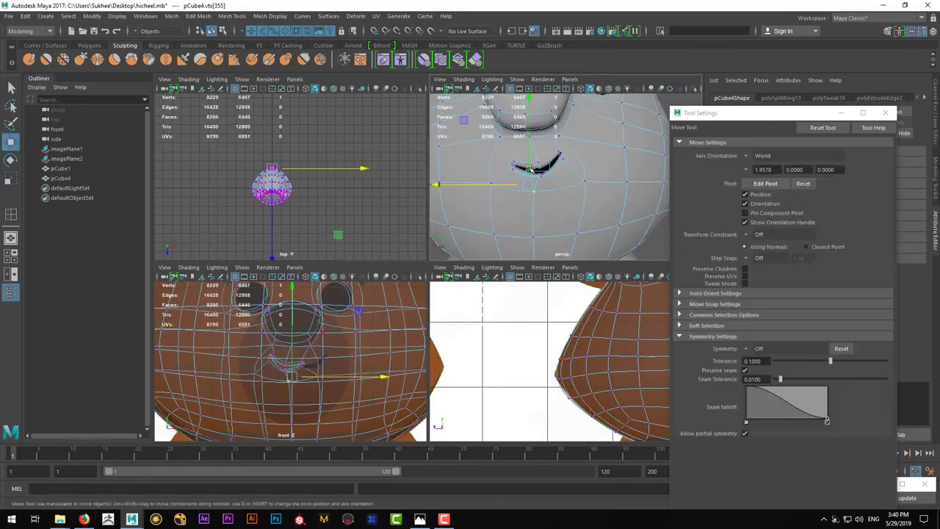
{"action": "key", "text": "1"}
{"action": "mouse_move", "coordinate": [547, 176]}
{"action": "left_mouse_down", "text": "alt"}
{"action": "mouse_move", "coordinate": [557, 214]}
{"action": "mouse_move", "coordinate": [518, 204]}
{"action": "left_mouse_up", "text": "alt"}
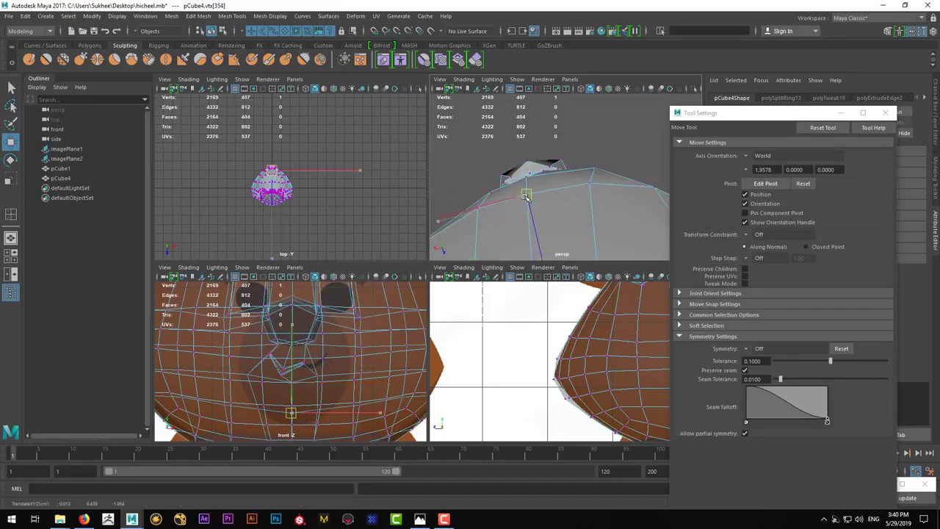
Leave vertex mode and inspect the smoothed smile on the whole head
{"action": "key", "text": "F8"}
{"action": "key", "text": "q"}
{"action": "key", "text": "3"}
{"action": "key", "text": "f"}
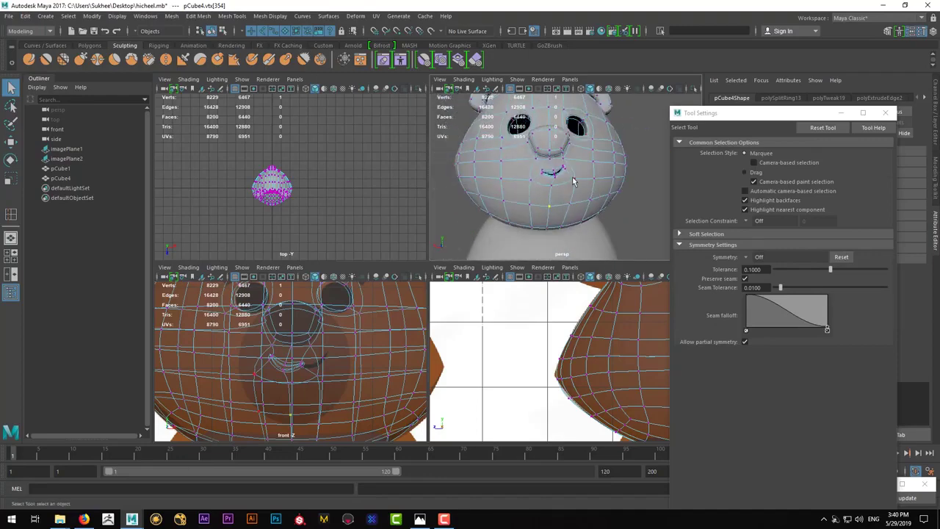
{"action": "left_click", "coordinate": [637, 142]}
{"action": "scroll", "coordinate": [578, 189], "scroll_direction": "up", "scroll_amount": 5}
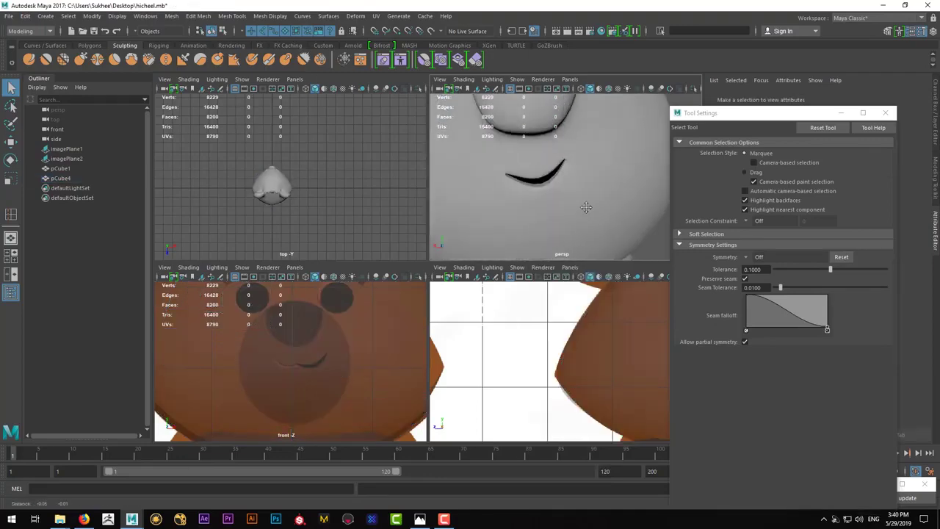
{"action": "left_click", "coordinate": [578, 194]}
Select edges along the mouth crease with the smooth preview off
{"action": "key", "text": "1"}
{"action": "mouse_move", "coordinate": [568, 189]}
{"action": "left_mouse_down", "text": "alt"}
{"action": "mouse_move", "coordinate": [640, 209]}
{"action": "mouse_move", "coordinate": [563, 178]}
{"action": "left_mouse_up", "text": "alt"}
{"action": "key", "text": "F10"}
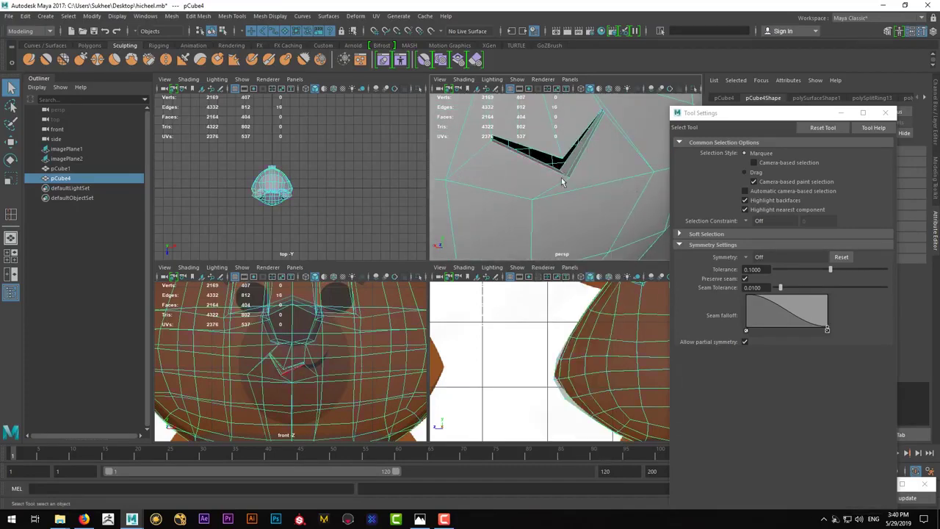
{"action": "left_click", "coordinate": [562, 177]}
{"action": "left_click_drag", "start_coordinate": [574, 190], "coordinate": [562, 177], "text": "alt"}
{"action": "key", "text": "w"}
{"action": "left_click", "coordinate": [558, 175], "text": "shift"}
{"action": "key", "text": "q"}
Insert an edge loop across the face at mouth height
{"action": "right_click_drag", "start_coordinate": [566, 175], "coordinate": [645, 171], "text": "shift"}
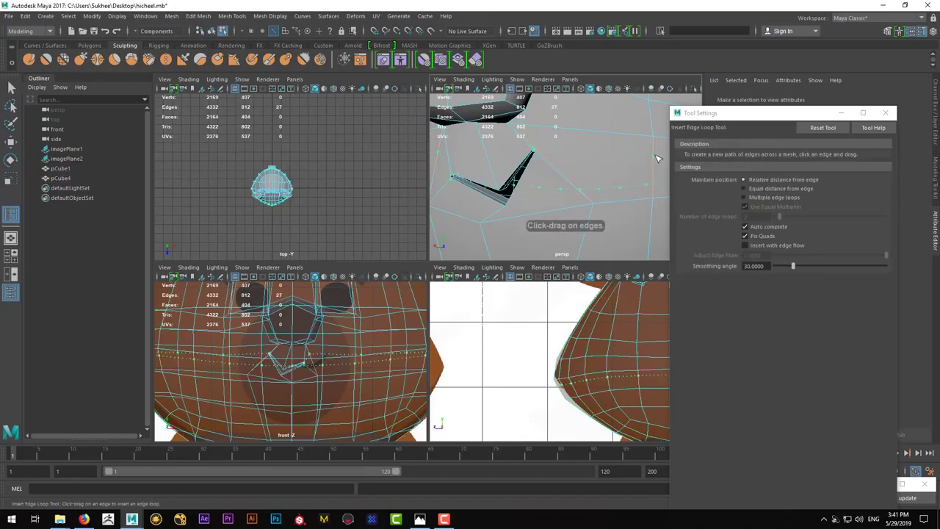
{"action": "scroll", "coordinate": [621, 164], "scroll_direction": "down", "scroll_amount": 3}
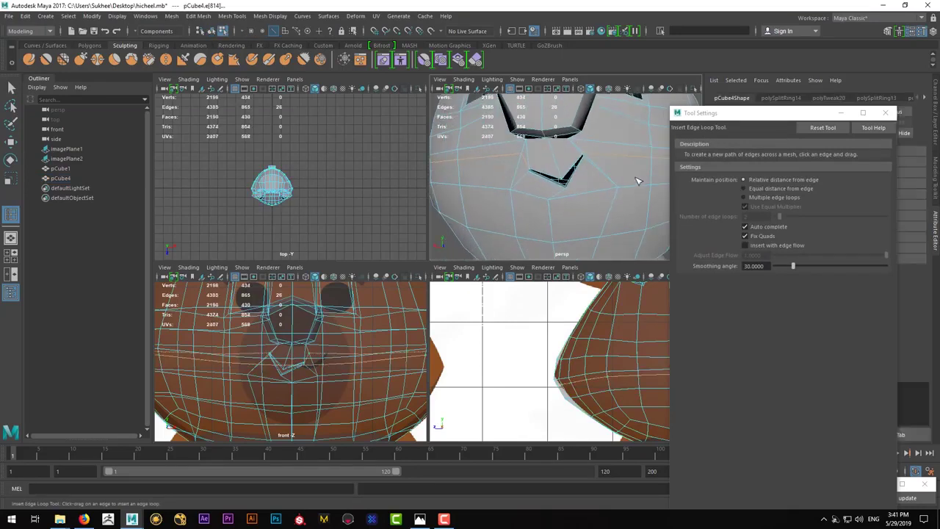
{"action": "left_click_drag", "start_coordinate": [565, 169], "coordinate": [609, 174], "text": "alt"}
Enter vertex editing with the Move tool and zoom in on the mouth corner
{"action": "key", "text": "q"}
{"action": "key", "text": "3"}
{"action": "right_click_drag", "start_coordinate": [607, 155], "coordinate": [556, 160]}
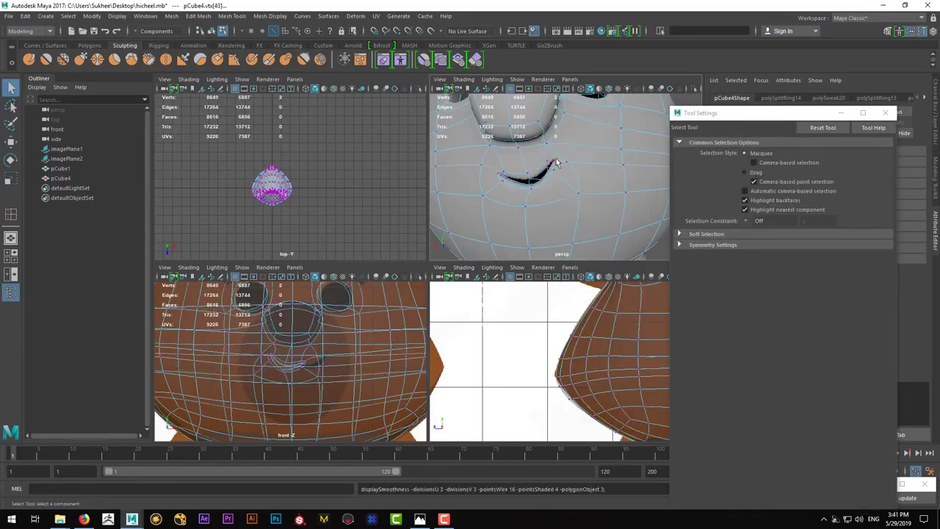
{"action": "key", "text": "1"}
{"action": "key", "text": "w"}
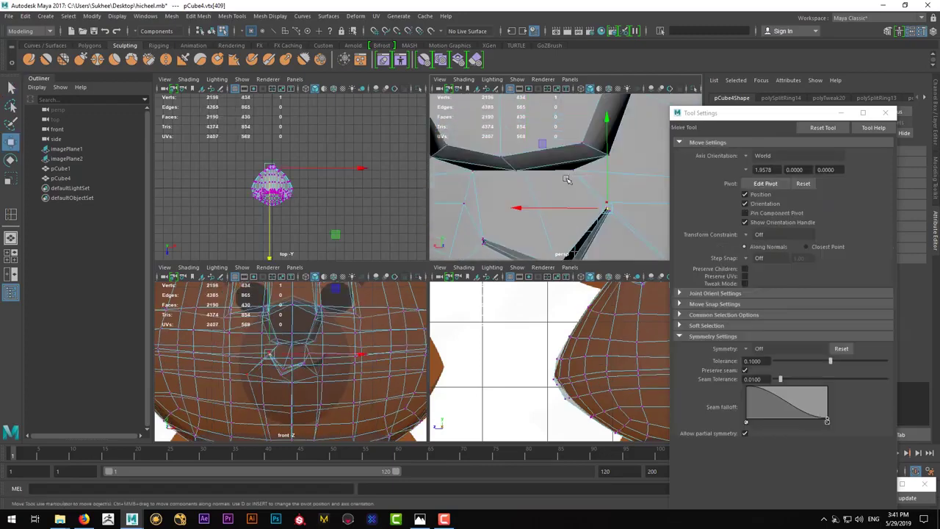
{"action": "left_click_drag", "start_coordinate": [622, 170], "coordinate": [564, 169], "text": "alt"}
{"action": "scroll", "coordinate": [565, 169], "scroll_direction": "down", "scroll_amount": 3}
{"action": "key", "text": "3"}
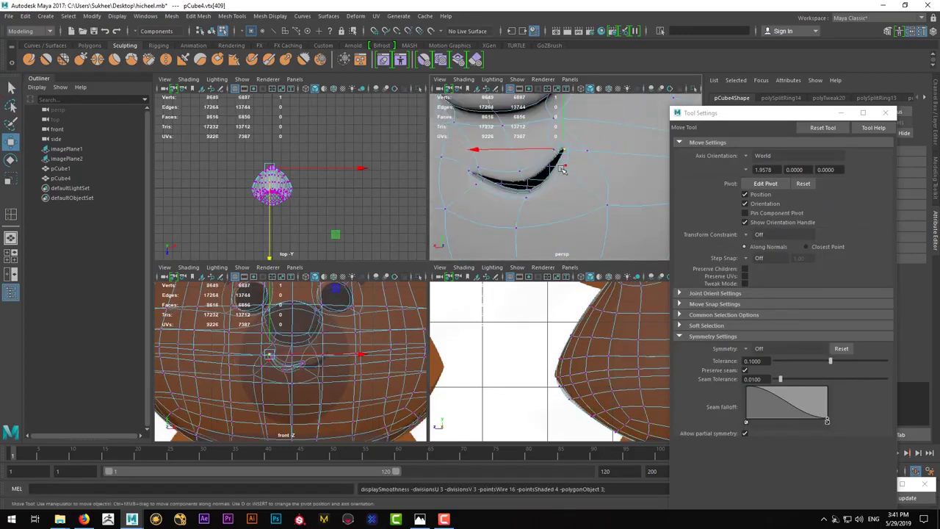
{"action": "key", "text": "q"}
Select the face edge loop near the mouth and frame it for moving
{"action": "double_click", "coordinate": [630, 152]}
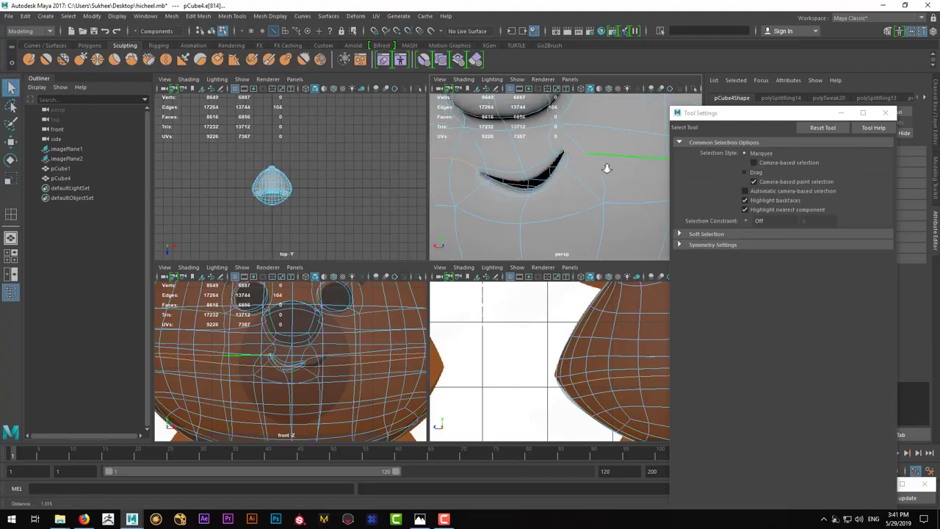
{"action": "left_click_drag", "start_coordinate": [606, 169], "coordinate": [588, 175], "text": "alt"}
{"action": "key", "text": "1"}
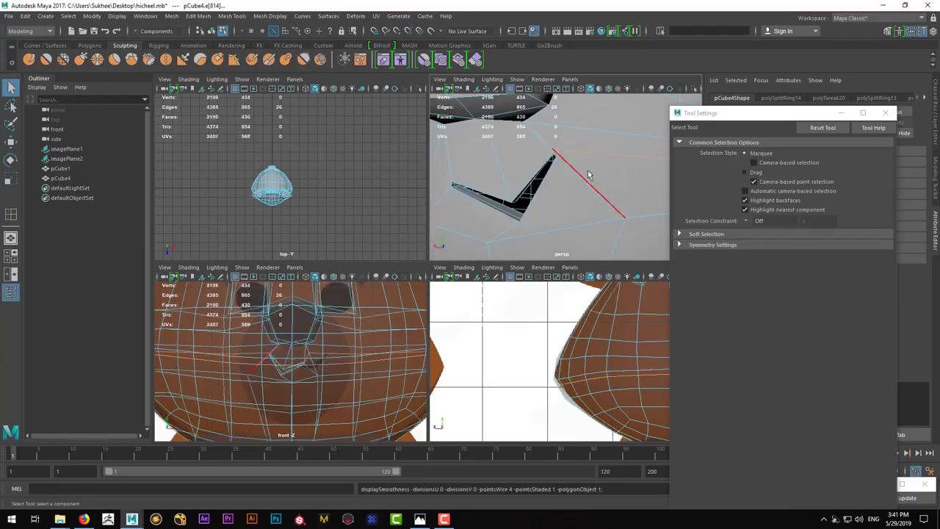
{"action": "mouse_move", "coordinate": [587, 175]}
{"action": "right_mouse_down", "text": "alt"}
{"action": "mouse_move", "coordinate": [617, 172]}
{"action": "mouse_move", "coordinate": [560, 137]}
{"action": "right_mouse_up", "text": "alt"}
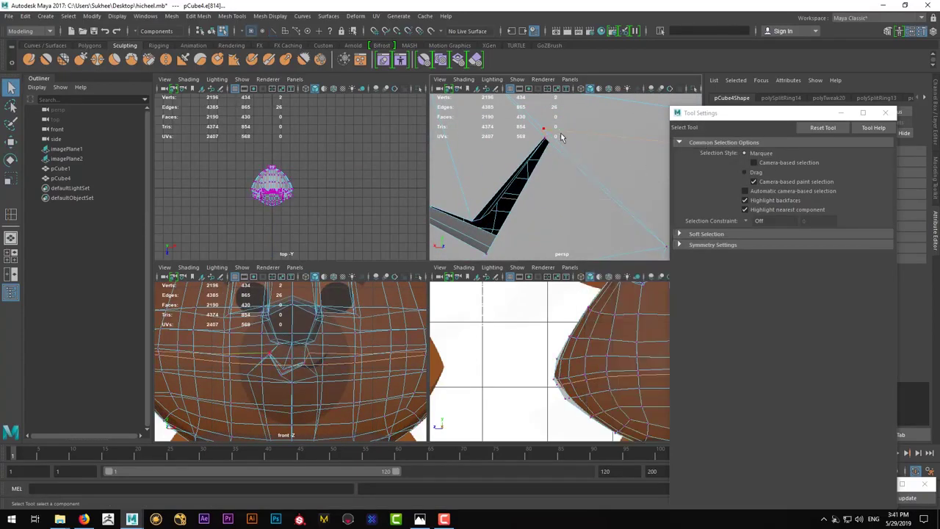
{"action": "key", "text": "w"}
{"action": "key", "text": "f"}
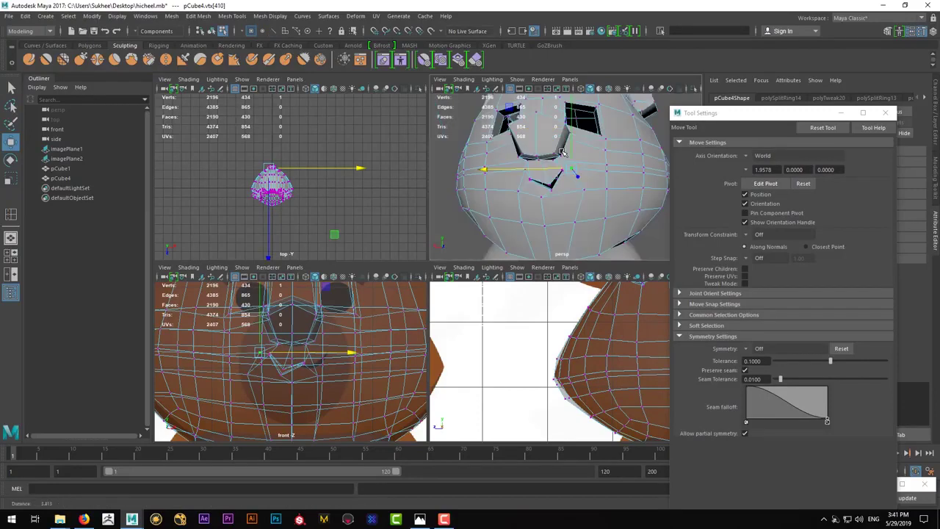
{"action": "key", "text": "3"}
{"action": "left_click_drag", "start_coordinate": [586, 195], "coordinate": [596, 202], "text": "alt"}
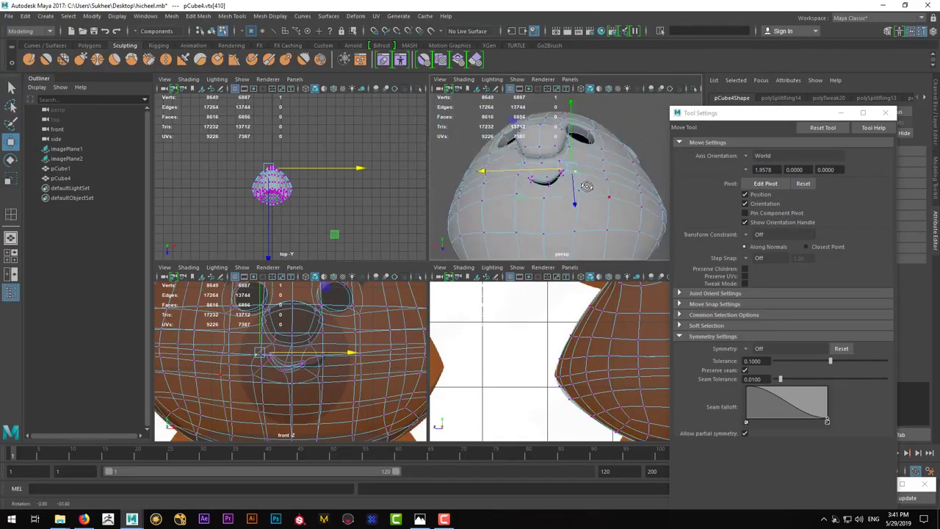
{"action": "scroll", "coordinate": [596, 202], "scroll_direction": "up", "scroll_amount": 3}
{"action": "key", "text": "1"}
{"action": "mouse_move", "coordinate": [596, 202]}
{"action": "left_mouse_down", "text": "alt"}
{"action": "mouse_move", "coordinate": [567, 156]}
{"action": "mouse_move", "coordinate": [585, 175]}
{"action": "mouse_move", "coordinate": [558, 187]}
{"action": "mouse_move", "coordinate": [595, 160]}
{"action": "left_mouse_up", "text": "alt"}
Pull the two mouth-corner vertices upward so the smile crease curves
{"action": "key", "text": "q"}
{"action": "key", "text": "4"}
{"action": "key", "text": "5"}
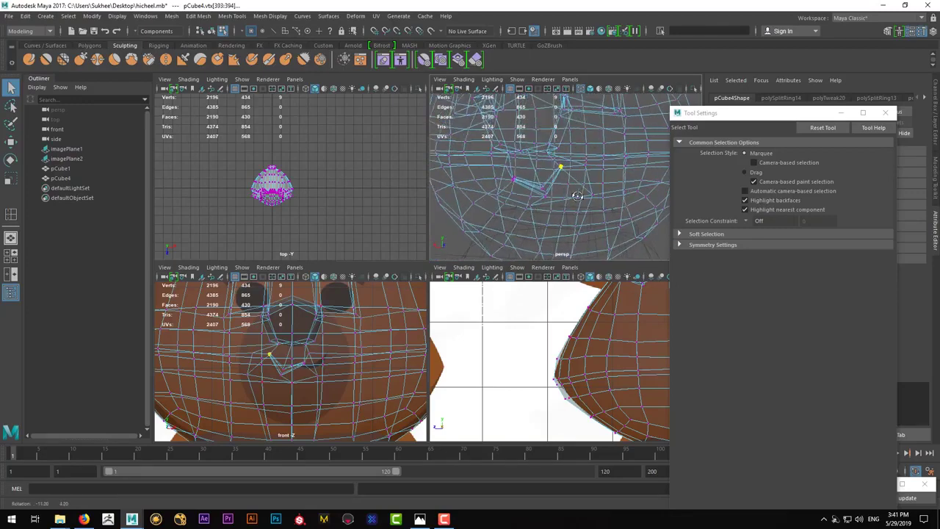
{"action": "left_click_drag", "start_coordinate": [540, 146], "coordinate": [599, 179]}
{"action": "key", "text": "w"}
{"action": "middle_click_drag", "start_coordinate": [599, 178], "coordinate": [561, 139]}
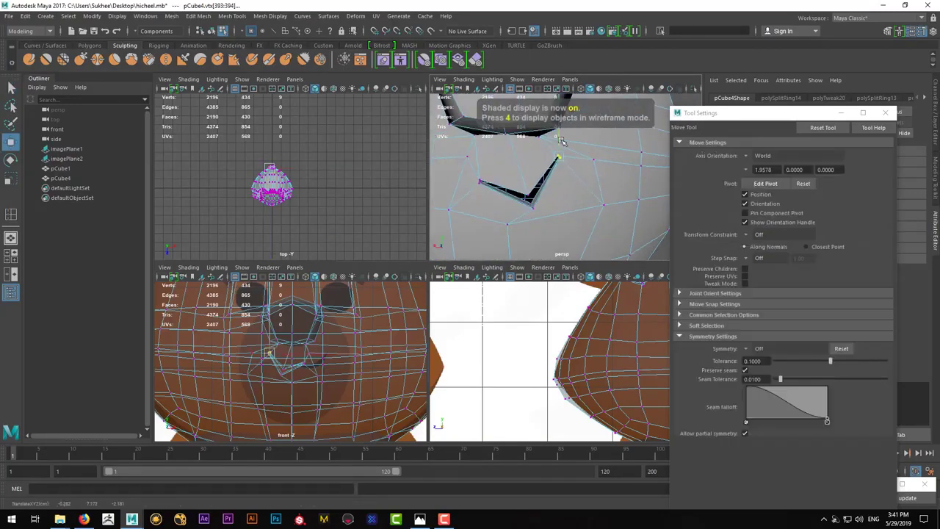
{"action": "key", "text": "3"}
{"action": "scroll", "coordinate": [581, 207], "scroll_direction": "down", "scroll_amount": 3}
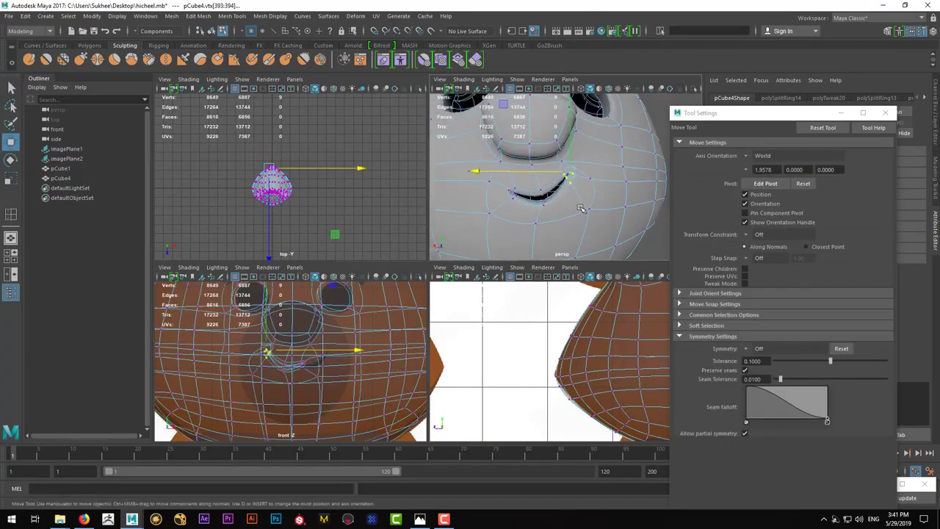
{"action": "key", "text": "1"}
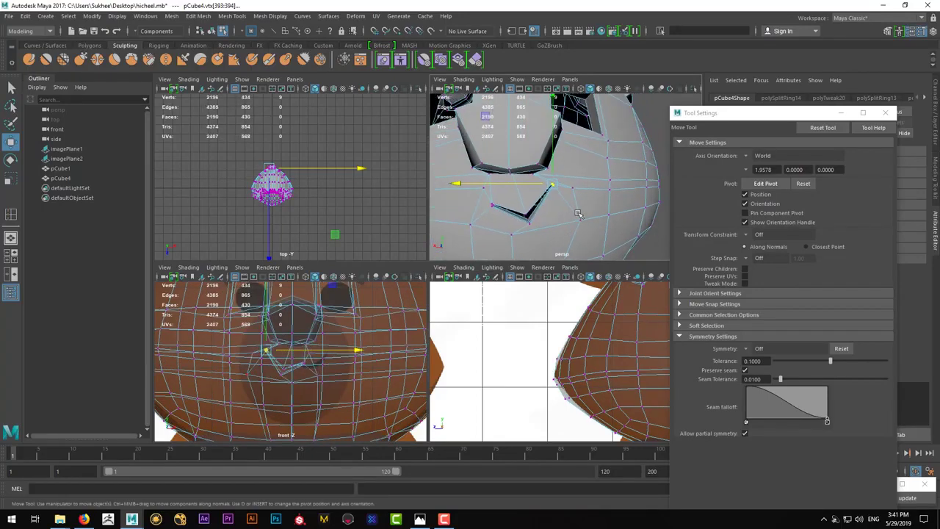
Check the smoothed smile from another angle, back in object mode with nothing selected
{"action": "key", "text": "4"}
{"action": "mouse_move", "coordinate": [561, 216]}
{"action": "left_mouse_down", "text": "alt"}
{"action": "mouse_move", "coordinate": [544, 209]}
{"action": "mouse_move", "coordinate": [622, 204]}
{"action": "left_mouse_up", "text": "alt"}
{"action": "key", "text": "q"}
{"action": "key", "text": "5"}
{"action": "key", "text": "3"}
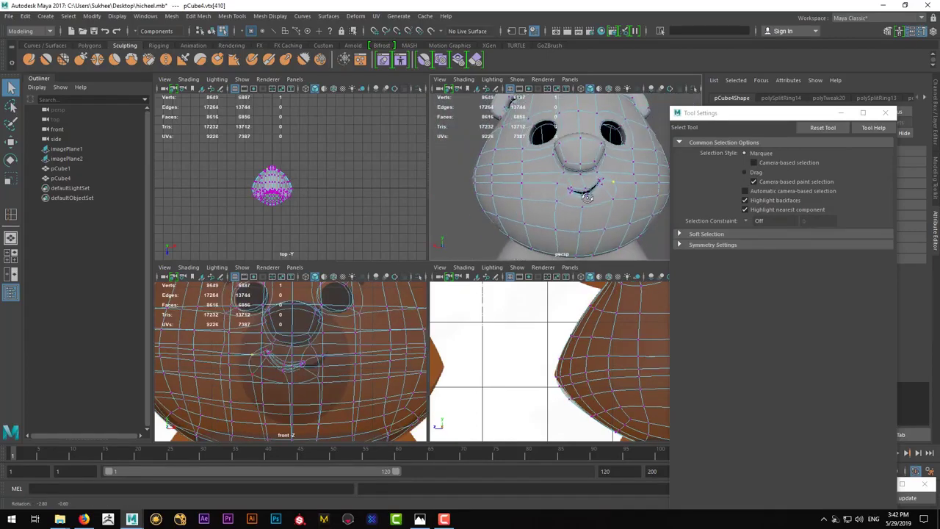
{"action": "right_click_drag", "start_coordinate": [581, 198], "coordinate": [598, 184]}
{"action": "left_click", "coordinate": [641, 205]}
{"action": "left_click_drag", "start_coordinate": [641, 205], "coordinate": [626, 222], "text": "alt"}
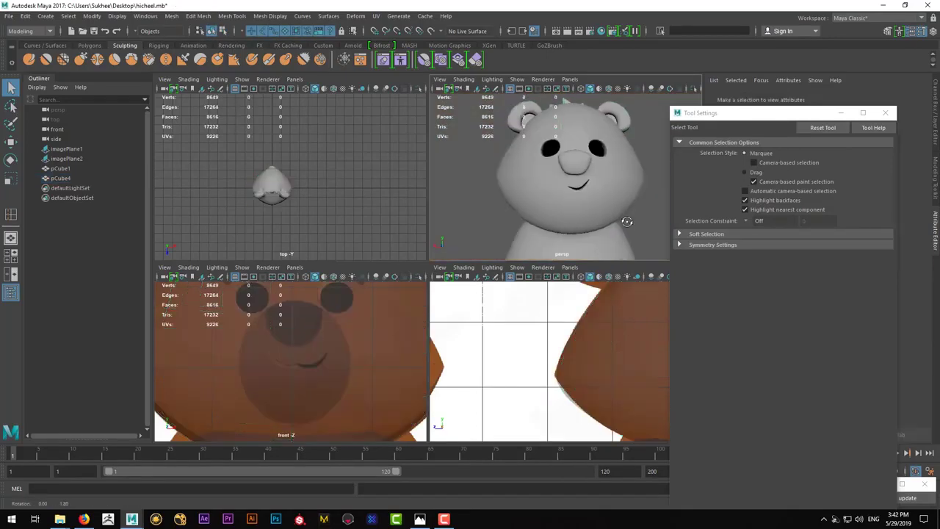
{"action": "scroll", "coordinate": [626, 221], "scroll_direction": "up", "scroll_amount": 3}
{"action": "scroll", "coordinate": [617, 209], "scroll_direction": "up", "scroll_amount": 3}
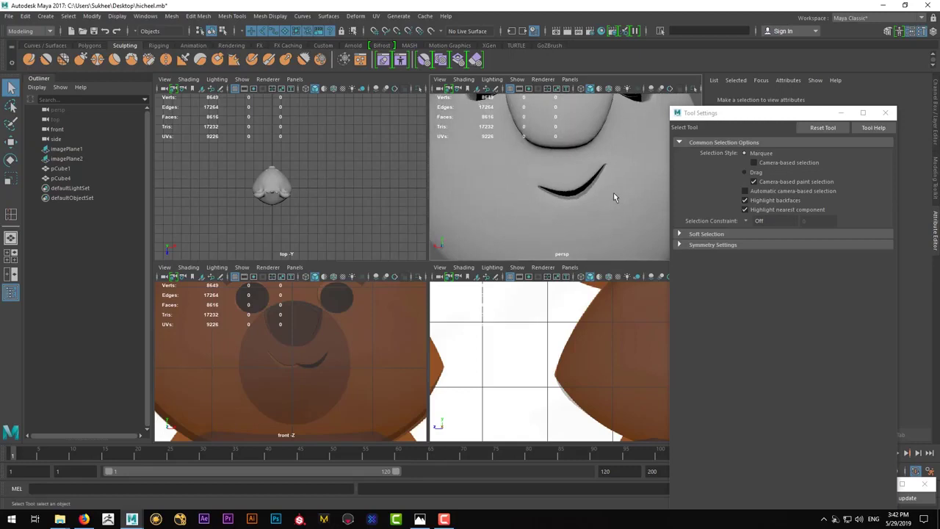
Select pCube4 and maximize the perspective view with smooth preview on
{"action": "mouse_move", "coordinate": [600, 196]}
{"action": "left_mouse_down", "text": "alt"}
{"action": "mouse_move", "coordinate": [544, 207]}
{"action": "mouse_move", "coordinate": [615, 196]}
{"action": "mouse_move", "coordinate": [485, 200]}
{"action": "left_mouse_up", "text": "alt"}
{"action": "left_click", "coordinate": [581, 204]}
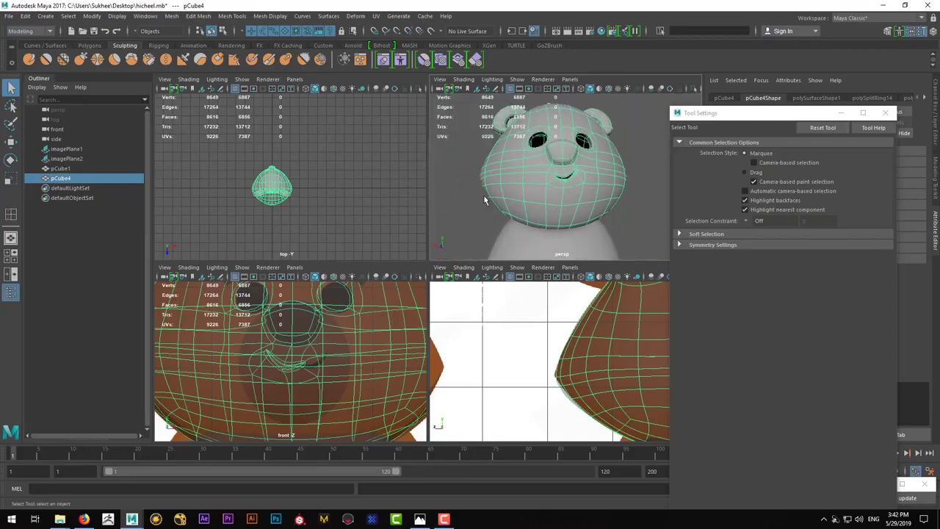
{"action": "key", "text": "space"}
{"action": "scroll", "coordinate": [525, 284], "scroll_direction": "up", "scroll_amount": 3}
{"action": "key", "text": "1"}
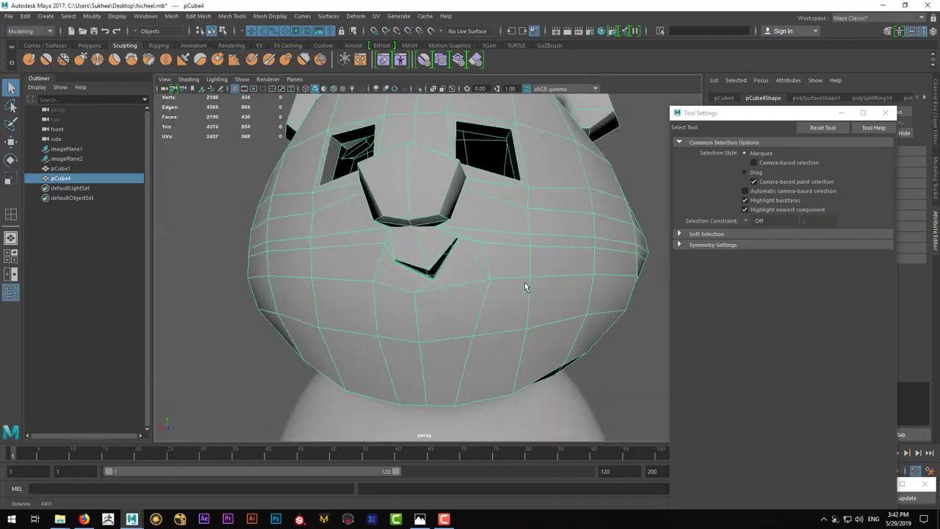
{"action": "key", "text": "3"}
{"action": "mouse_move", "coordinate": [526, 280]}
{"action": "left_mouse_down", "text": "alt"}
{"action": "mouse_move", "coordinate": [405, 254]}
{"action": "mouse_move", "coordinate": [452, 261]}
{"action": "mouse_move", "coordinate": [499, 308]}
{"action": "left_mouse_up", "text": "alt"}
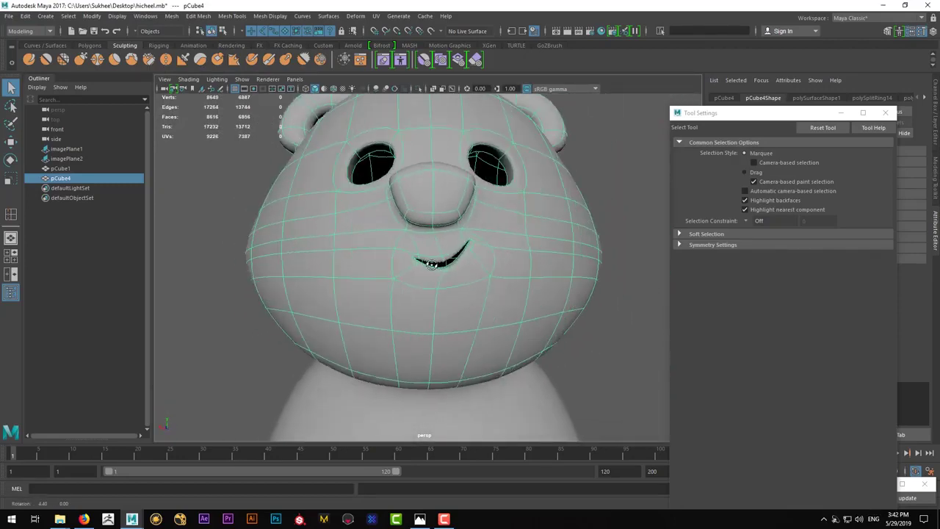
Compare the mouth with the front reference, then return to perspective and deselect
{"action": "key", "text": "space"}
{"action": "mouse_move", "coordinate": [367, 346]}
{"action": "right_mouse_down", "text": "alt"}
{"action": "mouse_move", "coordinate": [404, 346]}
{"action": "mouse_move", "coordinate": [497, 313]}
{"action": "right_mouse_up", "text": "alt"}
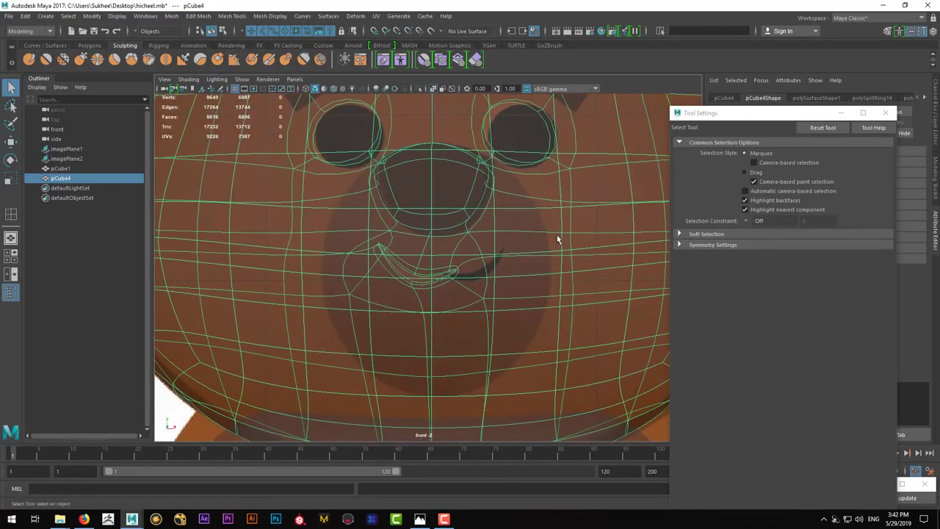
{"action": "mouse_move", "coordinate": [557, 247]}
{"action": "right_mouse_down", "text": "alt"}
{"action": "mouse_move", "coordinate": [462, 272]}
{"action": "mouse_move", "coordinate": [477, 282]}
{"action": "right_mouse_up", "text": "alt"}
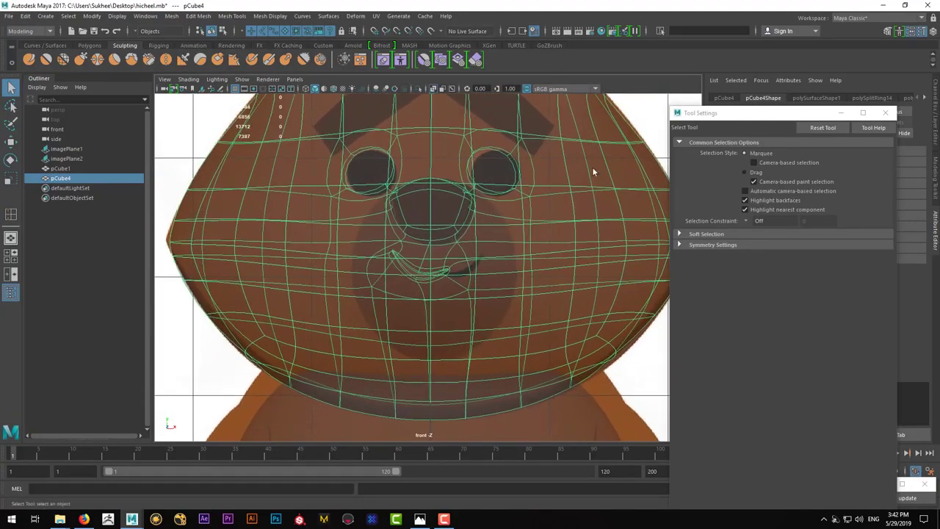
{"action": "key", "text": "space"}
{"action": "key", "text": "space"}
{"action": "mouse_move", "coordinate": [551, 240]}
{"action": "right_mouse_down", "text": "alt"}
{"action": "mouse_move", "coordinate": [413, 270]}
{"action": "mouse_move", "coordinate": [513, 237]}
{"action": "right_mouse_up", "text": "alt"}
{"action": "left_click", "coordinate": [467, 236]}
Select faces below and beside the mouth plus a cheek face, growing the selection once
{"action": "left_click_drag", "start_coordinate": [466, 237], "coordinate": [412, 217], "text": "alt"}
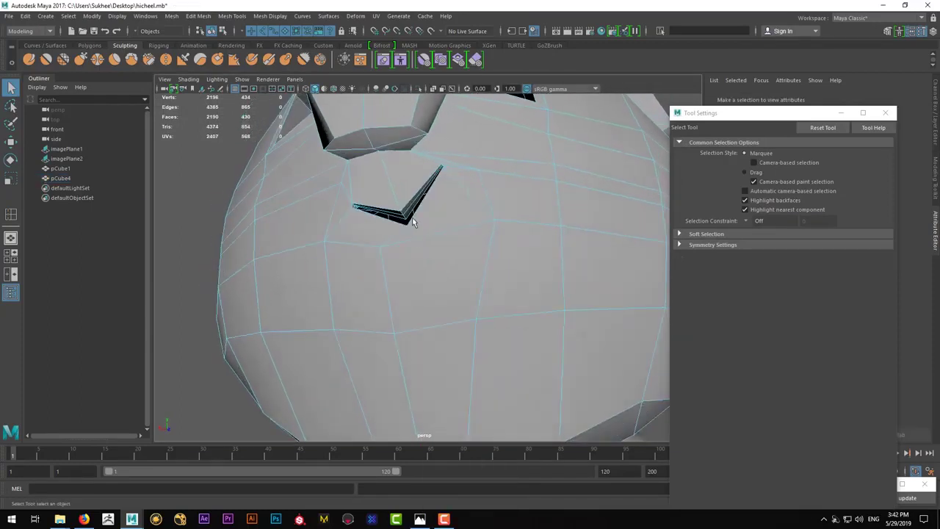
{"action": "left_click", "coordinate": [408, 216]}
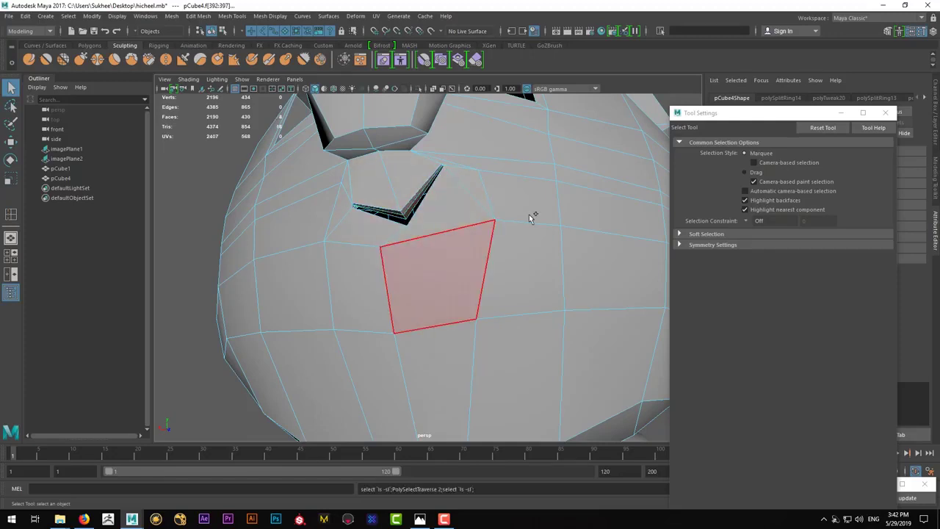
{"action": "mouse_move", "coordinate": [530, 217]}
{"action": "left_mouse_down", "text": "alt"}
{"action": "mouse_move", "coordinate": [399, 258]}
{"action": "mouse_move", "coordinate": [368, 277]}
{"action": "mouse_move", "coordinate": [379, 306]}
{"action": "mouse_move", "coordinate": [457, 327]}
{"action": "left_mouse_up", "text": "alt"}
{"action": "left_click", "coordinate": [391, 284]}
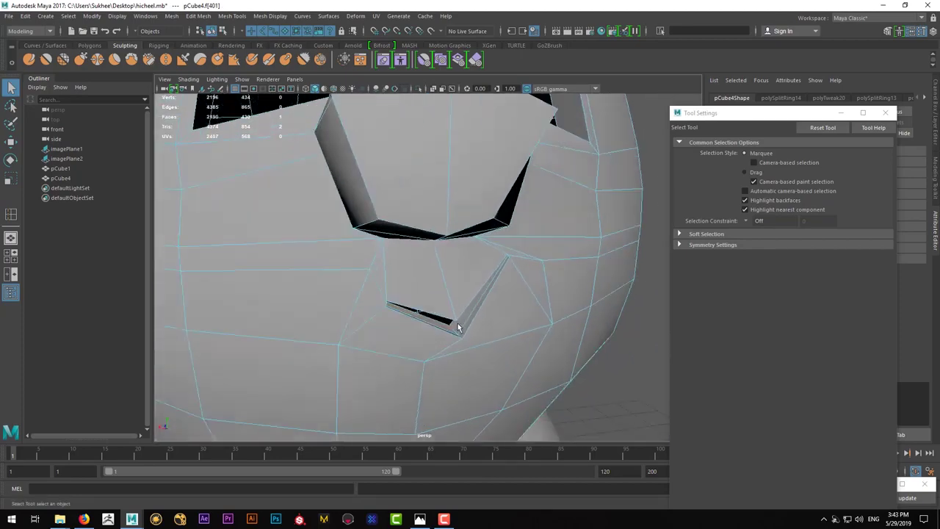
{"action": "left_click", "coordinate": [561, 314], "text": "shift"}
{"action": "key", "text": "shift+period"}
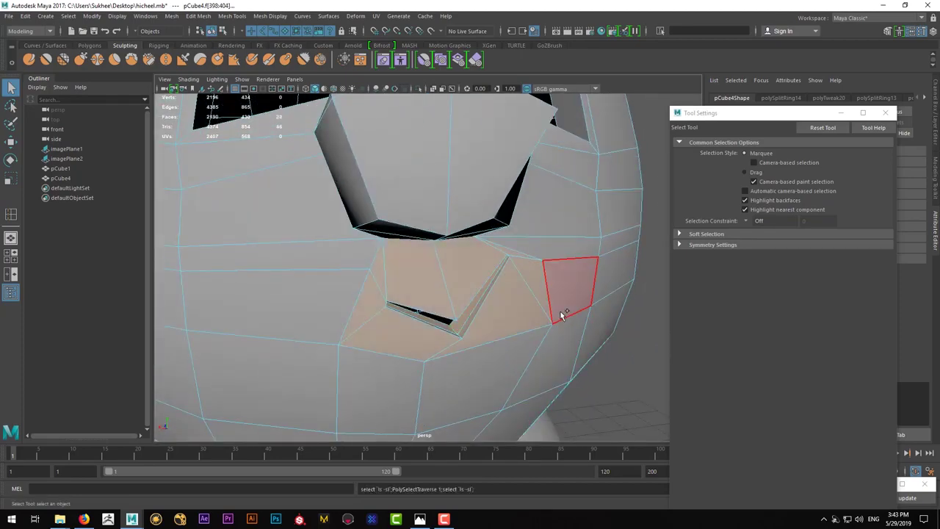
{"action": "key", "text": "shift+period"}
{"action": "key", "text": "ctrl+z"}
Move the selected mouth and cheek faces
{"action": "mouse_move", "coordinate": [478, 312]}
{"action": "left_mouse_down", "text": "alt"}
{"action": "mouse_move", "coordinate": [440, 279]}
{"action": "mouse_move", "coordinate": [443, 291]}
{"action": "left_mouse_up", "text": "alt"}
{"action": "key", "text": "space"}
{"action": "key", "text": "space"}
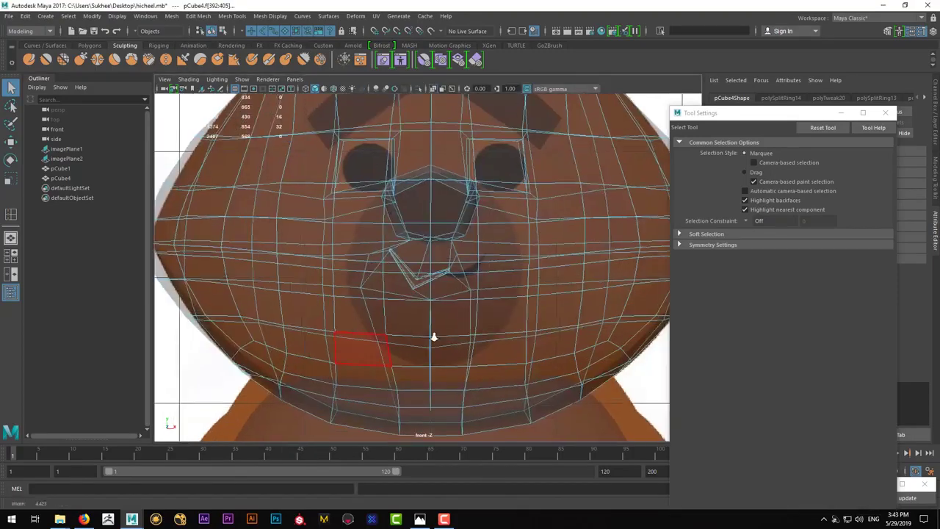
{"action": "scroll", "coordinate": [432, 335], "scroll_direction": "up", "scroll_amount": 3}
{"action": "scroll", "coordinate": [410, 314], "scroll_direction": "up", "scroll_amount": 3}
{"action": "key", "text": "w"}
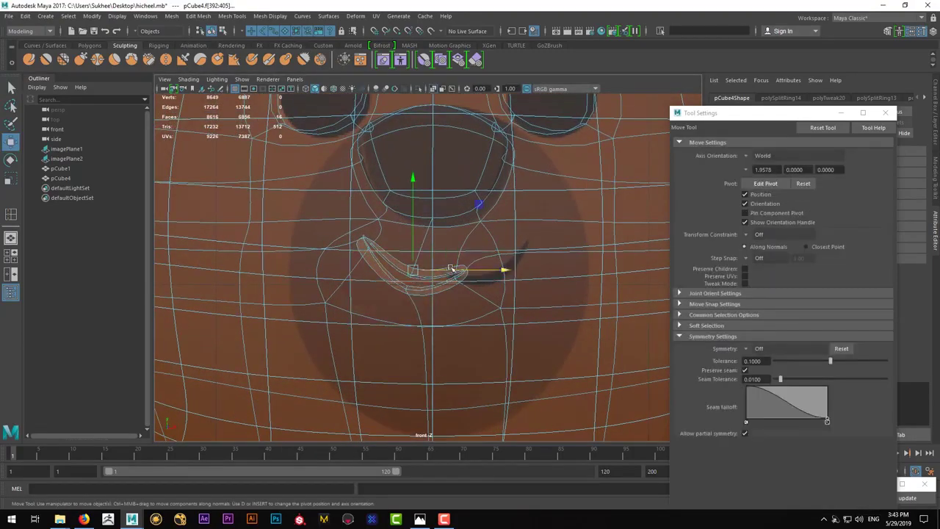
{"action": "key", "text": "space"}
{"action": "key", "text": "space"}
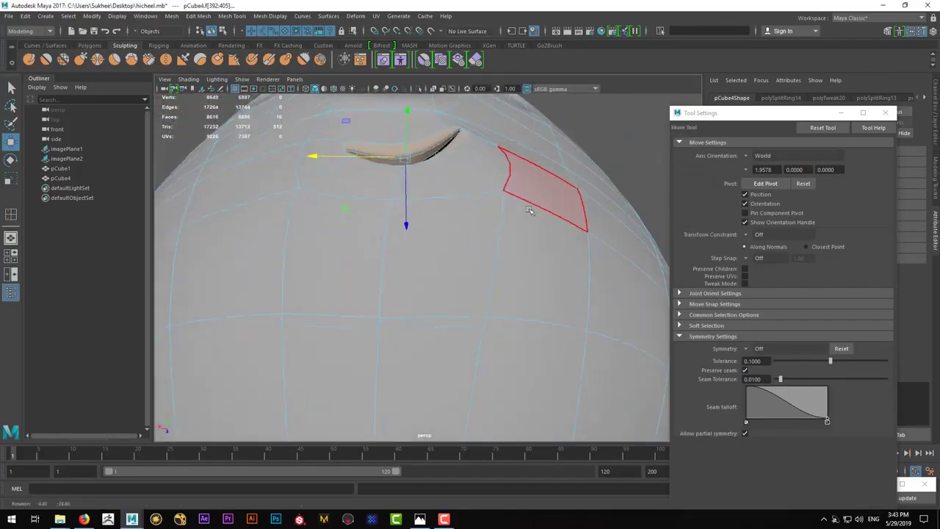
{"action": "mouse_move", "coordinate": [440, 294]}
{"action": "left_mouse_down", "text": "alt"}
{"action": "mouse_move", "coordinate": [394, 151]}
{"action": "mouse_move", "coordinate": [457, 222]}
{"action": "left_mouse_up", "text": "alt"}
{"action": "scroll", "coordinate": [394, 150], "scroll_direction": "up", "scroll_amount": 3}
Rotate faces around the mouth, check the smoothed grin from the front, return to object mode
{"action": "key", "text": "q"}
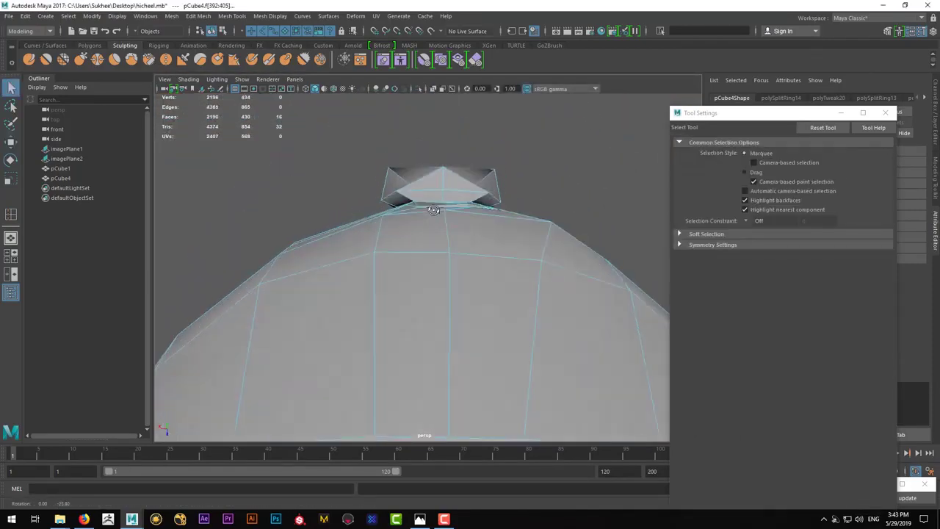
{"action": "key", "text": "e"}
{"action": "left_click", "coordinate": [494, 312]}
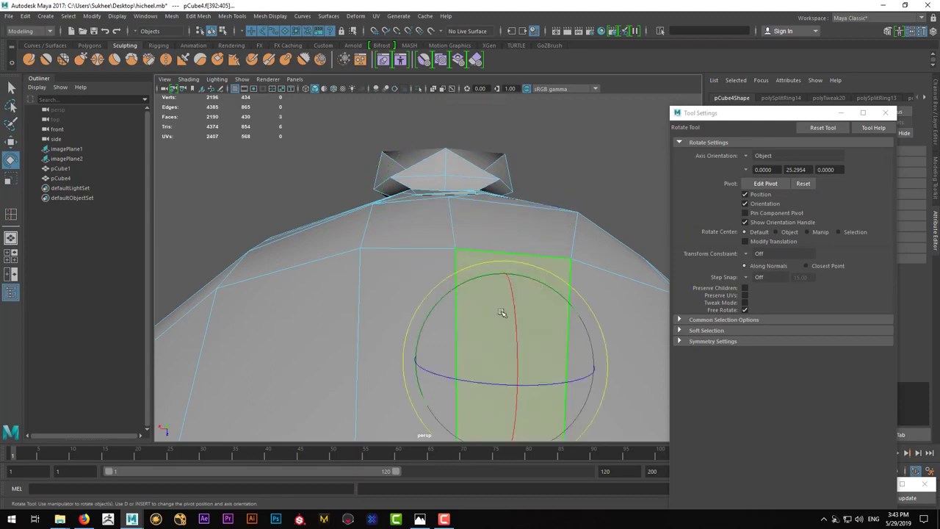
{"action": "key", "text": "3"}
{"action": "key", "text": "q"}
{"action": "left_click_drag", "start_coordinate": [491, 304], "coordinate": [539, 277], "text": "alt"}
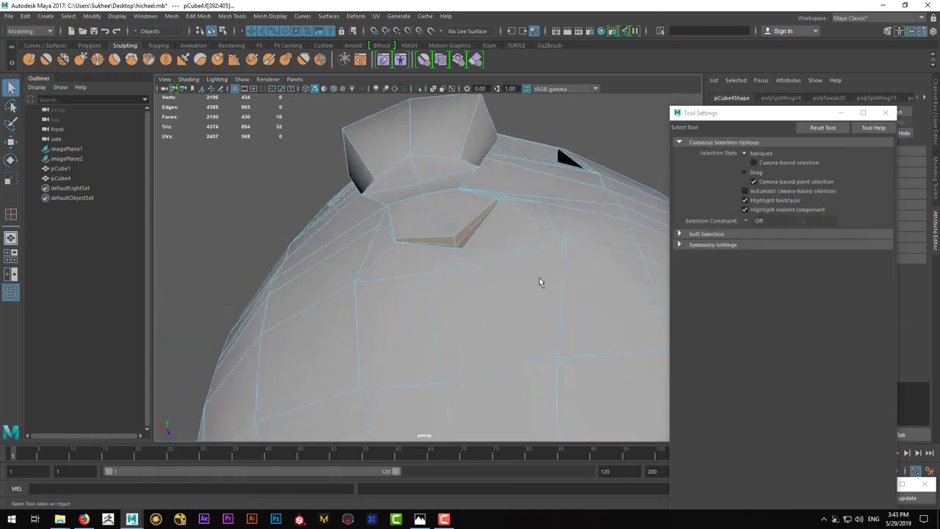
{"action": "left_click", "coordinate": [580, 220]}
{"action": "mouse_move", "coordinate": [579, 220]}
{"action": "left_mouse_down", "text": "alt"}
{"action": "mouse_move", "coordinate": [531, 287]}
{"action": "mouse_move", "coordinate": [583, 275]}
{"action": "mouse_move", "coordinate": [487, 294]}
{"action": "left_mouse_up", "text": "alt"}
{"action": "scroll", "coordinate": [487, 294], "scroll_direction": "down", "scroll_amount": 2}
{"action": "key", "text": "F8"}
Try a Grab-brush stroke on the head's cheek, then undo the stroke and selection
{"action": "left_click", "coordinate": [499, 315]}
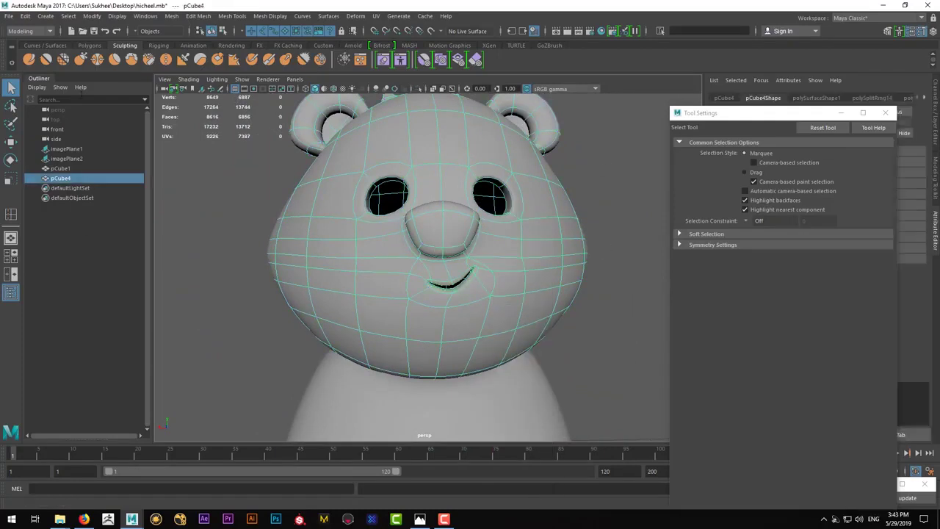
{"action": "left_click", "coordinate": [82, 60]}
{"action": "left_click_drag", "start_coordinate": [541, 267], "coordinate": [535, 283], "text": "alt"}
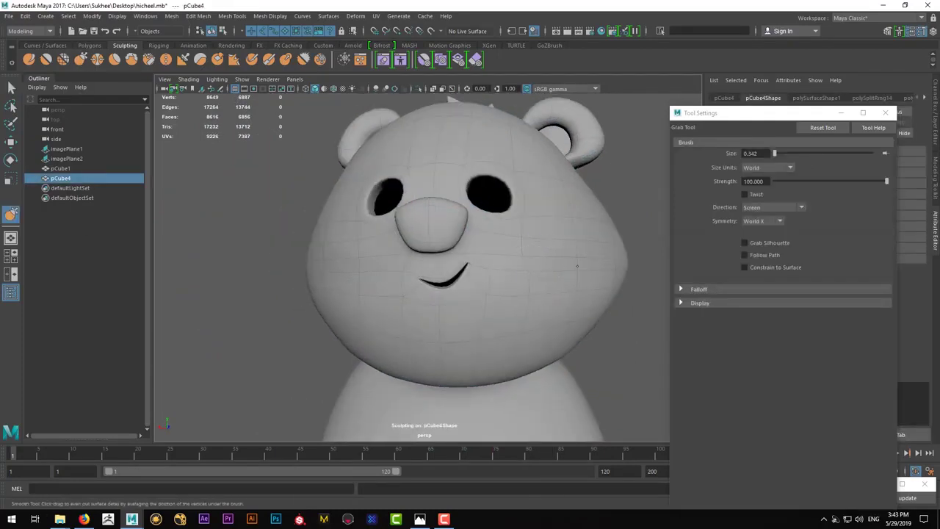
{"action": "left_click_drag", "start_coordinate": [624, 269], "coordinate": [519, 269], "text": "alt"}
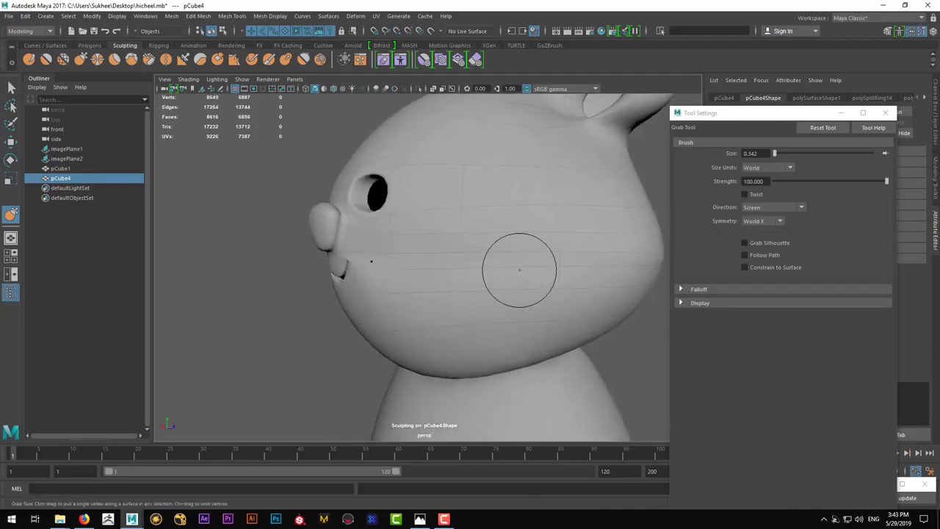
{"action": "mouse_move", "coordinate": [633, 272]}
{"action": "left_mouse_down", "text": "alt"}
{"action": "mouse_move", "coordinate": [598, 258]}
{"action": "mouse_move", "coordinate": [531, 272]}
{"action": "mouse_move", "coordinate": [559, 296]}
{"action": "left_mouse_up", "text": "alt"}
{"action": "key", "text": "ctrl+z"}
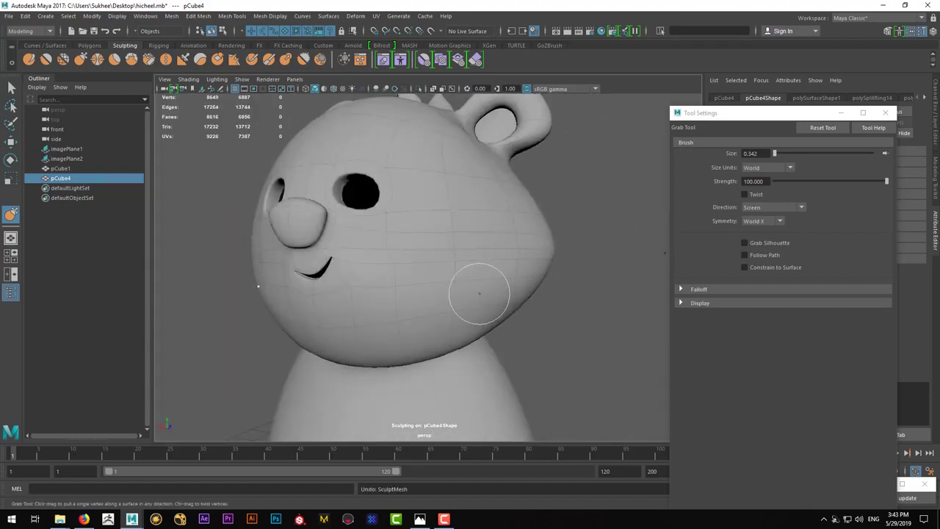
{"action": "key", "text": "ctrl+z"}
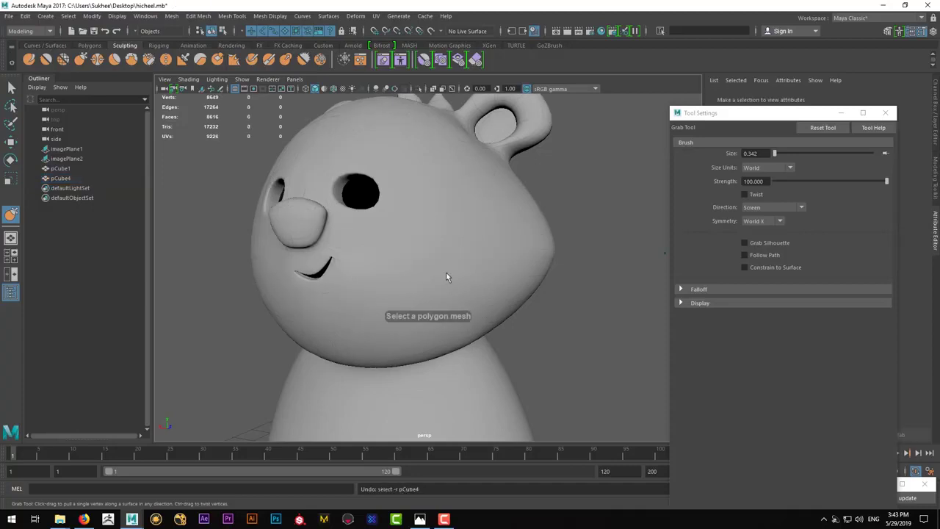
Put the head's unsmoothed cage in vertex mode with Symmetry set to World X
{"action": "key", "text": "q"}
{"action": "left_click", "coordinate": [452, 286]}
{"action": "key", "text": "1"}
{"action": "right_click", "coordinate": [472, 237]}
{"action": "left_click", "coordinate": [422, 241]}
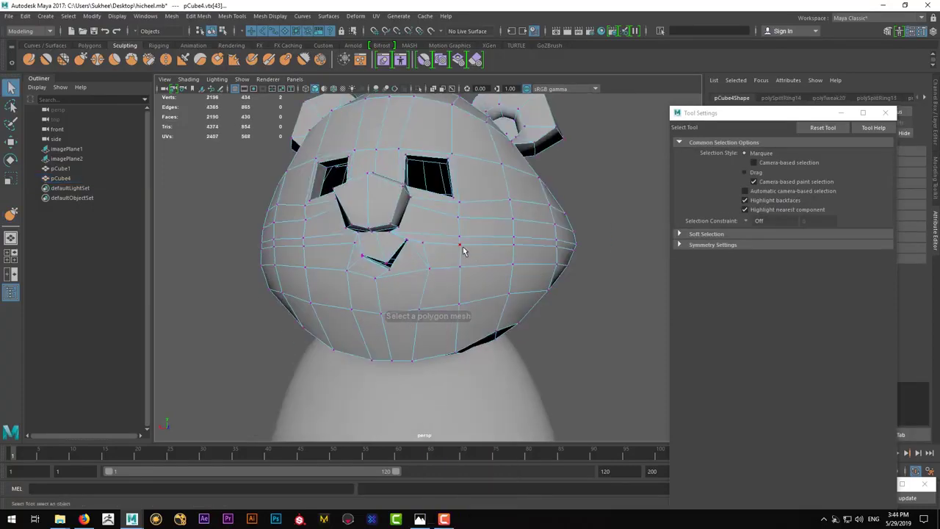
{"action": "left_click_drag", "start_coordinate": [462, 251], "coordinate": [476, 265], "text": "alt"}
{"action": "left_click", "coordinate": [710, 245]}
{"action": "left_click", "coordinate": [746, 258]}
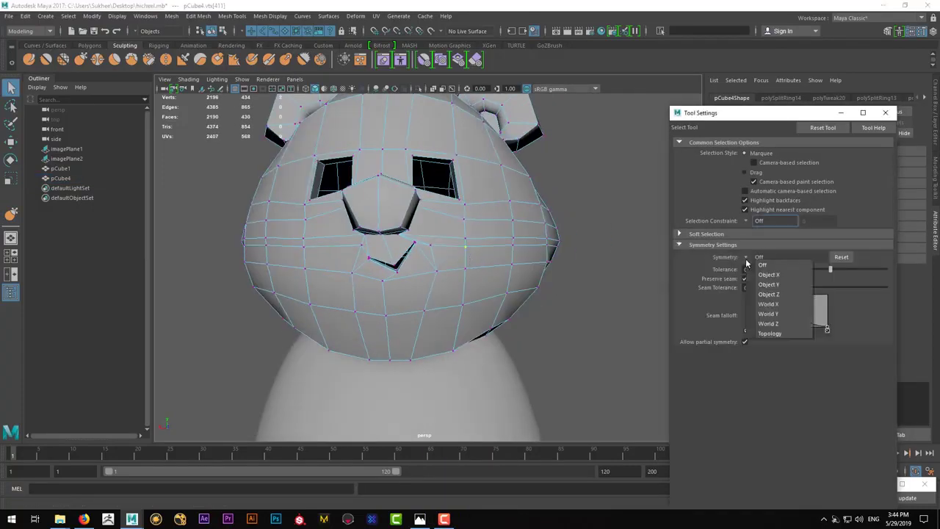
{"action": "left_click", "coordinate": [768, 303]}
{"action": "mouse_move", "coordinate": [472, 254]}
{"action": "left_mouse_down", "text": "alt"}
{"action": "mouse_move", "coordinate": [461, 277]}
{"action": "mouse_move", "coordinate": [409, 300]}
{"action": "left_mouse_up", "text": "alt"}
Move a silhouette vertex on the head's side to match the side reference
{"action": "key", "text": "1"}
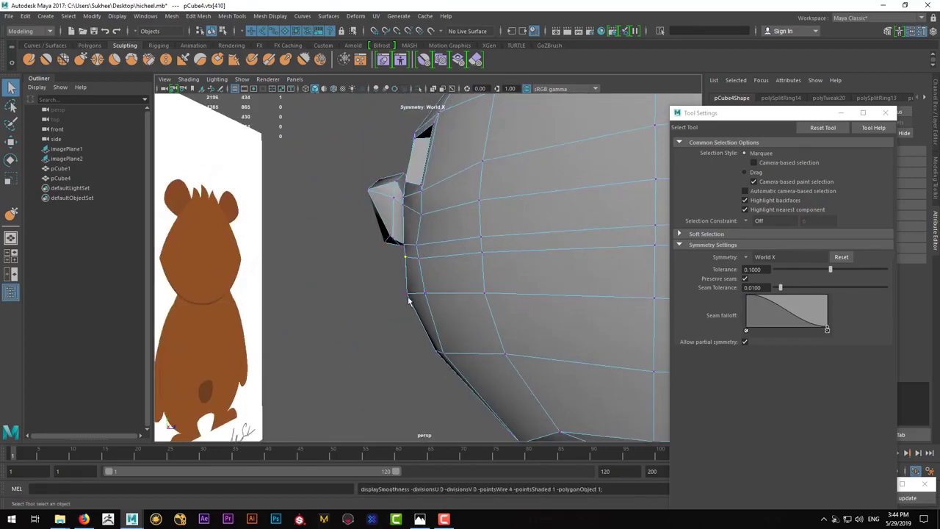
{"action": "key", "text": "w"}
{"action": "key", "text": "3"}
{"action": "key", "text": "1"}
{"action": "left_click", "coordinate": [419, 271]}
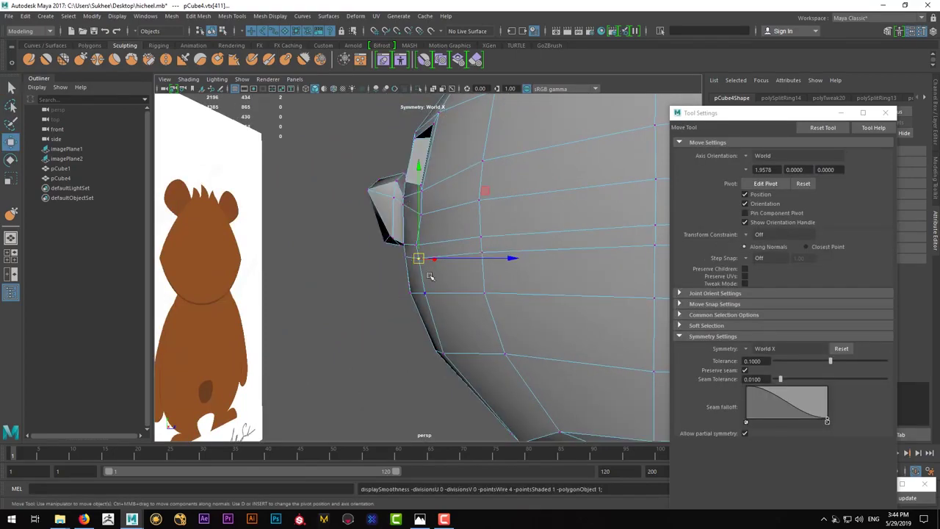
{"action": "mouse_move", "coordinate": [418, 273]}
{"action": "left_mouse_down", "text": "alt"}
{"action": "mouse_move", "coordinate": [405, 269]}
{"action": "mouse_move", "coordinate": [411, 290]}
{"action": "left_mouse_up", "text": "alt"}
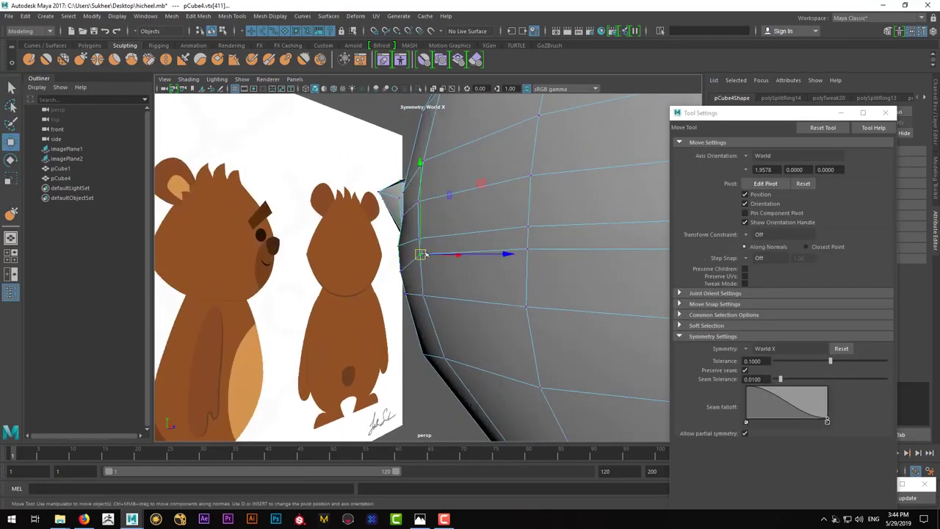
{"action": "mouse_move", "coordinate": [420, 253]}
{"action": "left_mouse_down", "text": "alt"}
{"action": "mouse_move", "coordinate": [411, 290]}
{"action": "mouse_move", "coordinate": [367, 268]}
{"action": "mouse_move", "coordinate": [449, 310]}
{"action": "mouse_move", "coordinate": [478, 258]}
{"action": "left_mouse_up", "text": "alt"}
{"action": "mouse_move", "coordinate": [582, 261]}
{"action": "left_mouse_down", "text": "alt"}
{"action": "mouse_move", "coordinate": [541, 300]}
{"action": "mouse_move", "coordinate": [516, 263]}
{"action": "mouse_move", "coordinate": [519, 224]}
{"action": "mouse_move", "coordinate": [566, 242]}
{"action": "left_mouse_up", "text": "alt"}
{"action": "left_click_drag", "start_coordinate": [497, 254], "coordinate": [559, 251], "text": "alt"}
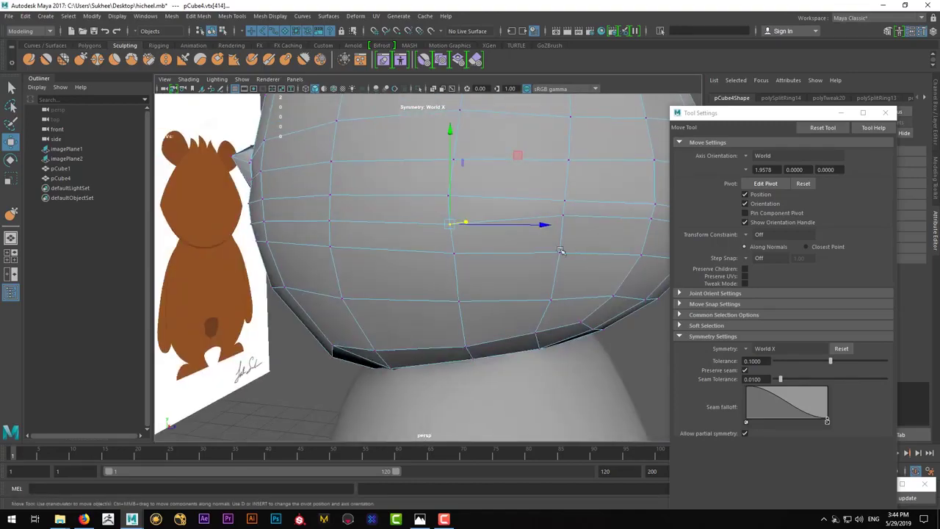
{"action": "mouse_move", "coordinate": [564, 203]}
{"action": "left_mouse_down", "text": "alt"}
{"action": "mouse_move", "coordinate": [629, 252]}
{"action": "mouse_move", "coordinate": [466, 237]}
{"action": "mouse_move", "coordinate": [381, 253]}
{"action": "mouse_move", "coordinate": [565, 202]}
{"action": "mouse_move", "coordinate": [514, 235]}
{"action": "mouse_move", "coordinate": [545, 239]}
{"action": "left_mouse_up", "text": "alt"}
Move four more jaw-line vertices, then restore smooth preview and object mode
{"action": "left_click", "coordinate": [564, 199]}
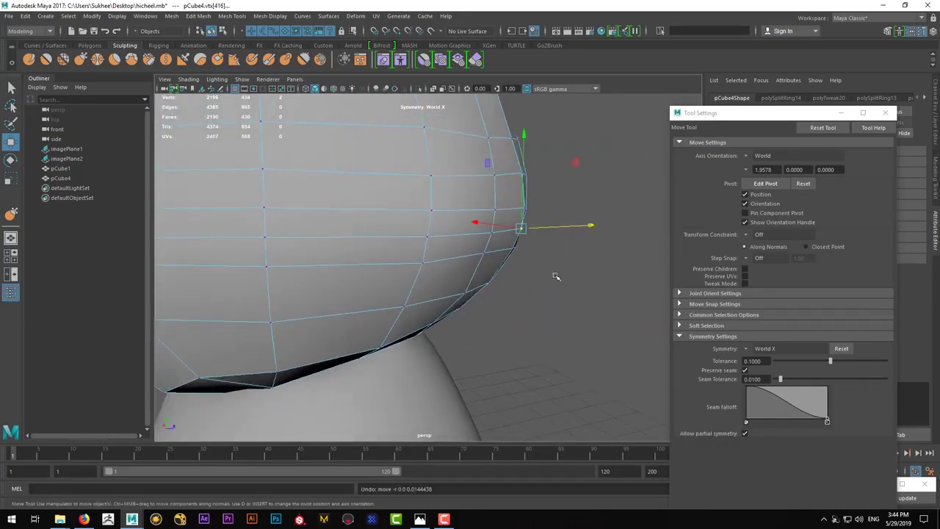
{"action": "mouse_move", "coordinate": [556, 275]}
{"action": "left_mouse_down", "text": "alt"}
{"action": "mouse_move", "coordinate": [559, 224]}
{"action": "mouse_move", "coordinate": [494, 244]}
{"action": "mouse_move", "coordinate": [577, 257]}
{"action": "mouse_move", "coordinate": [585, 242]}
{"action": "mouse_move", "coordinate": [487, 251]}
{"action": "left_mouse_up", "text": "alt"}
{"action": "left_click", "coordinate": [544, 241]}
{"action": "left_click", "coordinate": [545, 223]}
{"action": "left_click", "coordinate": [545, 260]}
{"action": "key", "text": "3"}
{"action": "key", "text": "F8"}
{"action": "scroll", "coordinate": [487, 251], "scroll_direction": "down", "scroll_amount": 5}
Select the head mesh and enlarge the sculpting brush to about 0.5
{"action": "left_click", "coordinate": [66, 149]}
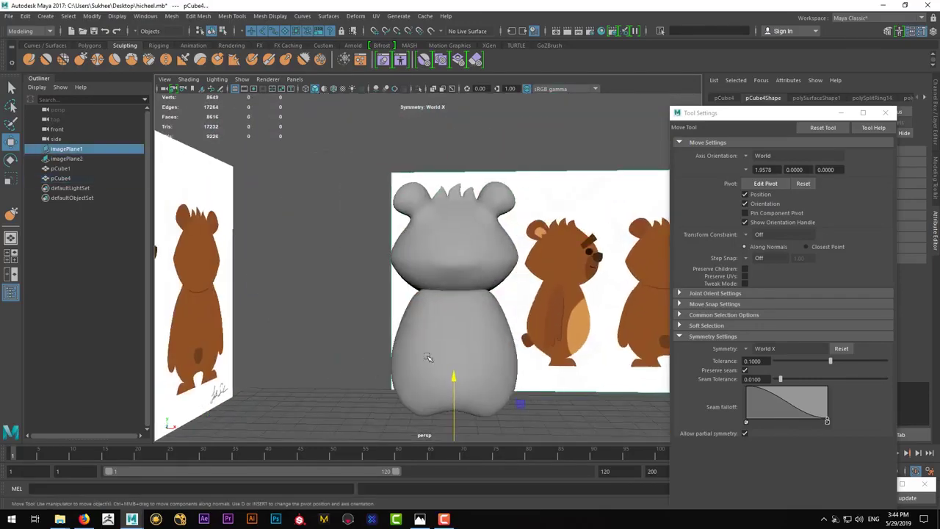
{"action": "left_click", "coordinate": [60, 178]}
{"action": "left_click", "coordinate": [10, 213]}
{"action": "scroll", "coordinate": [373, 272], "scroll_direction": "up", "scroll_amount": 3}
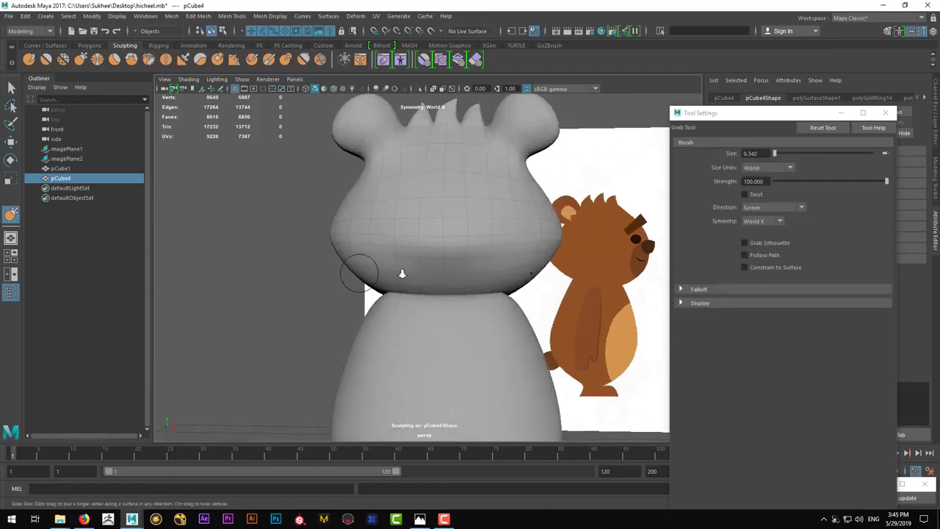
{"action": "scroll", "coordinate": [467, 259], "scroll_direction": "up", "scroll_amount": 3}
{"action": "left_click_drag", "start_coordinate": [467, 259], "coordinate": [498, 272], "text": "alt"}
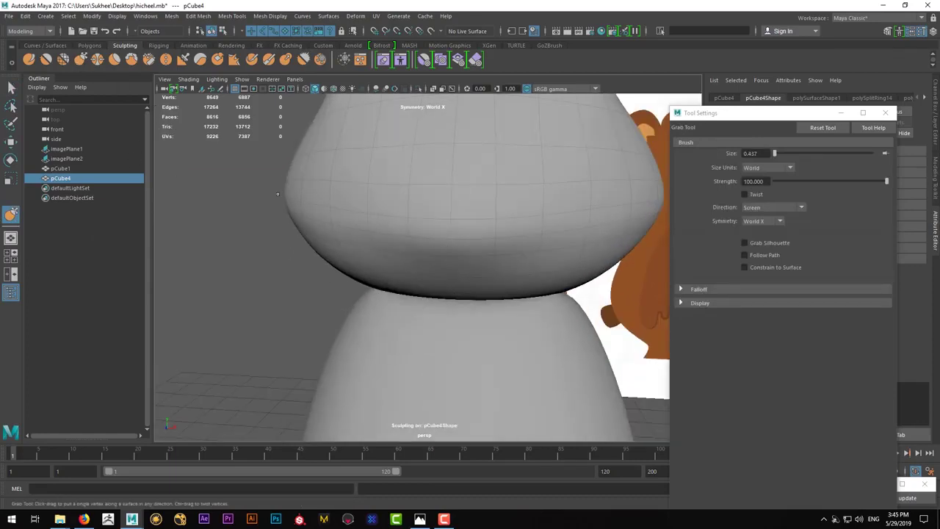
{"action": "left_click_drag", "start_coordinate": [411, 250], "coordinate": [430, 262], "text": "alt"}
Scale the head and inflate its cheeks and jaw with the Sculpt brush
{"action": "key", "text": "r"}
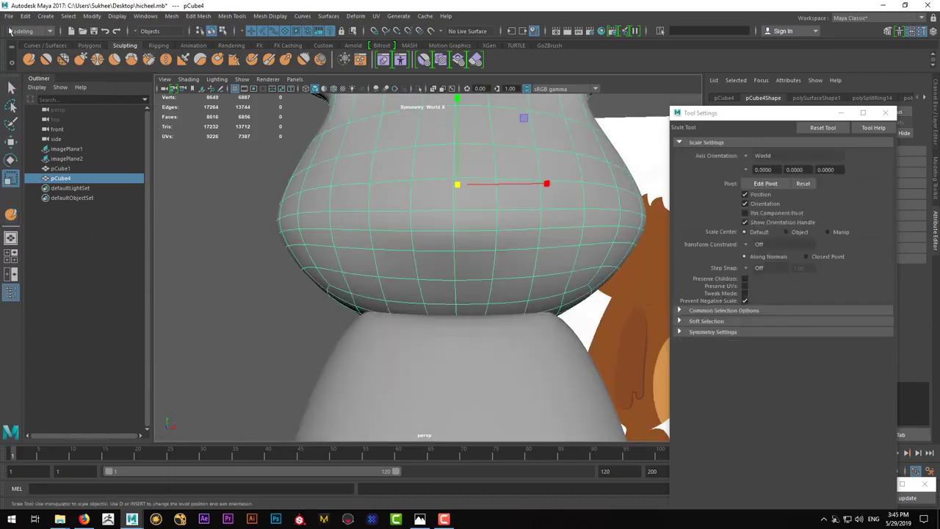
{"action": "key", "text": "y"}
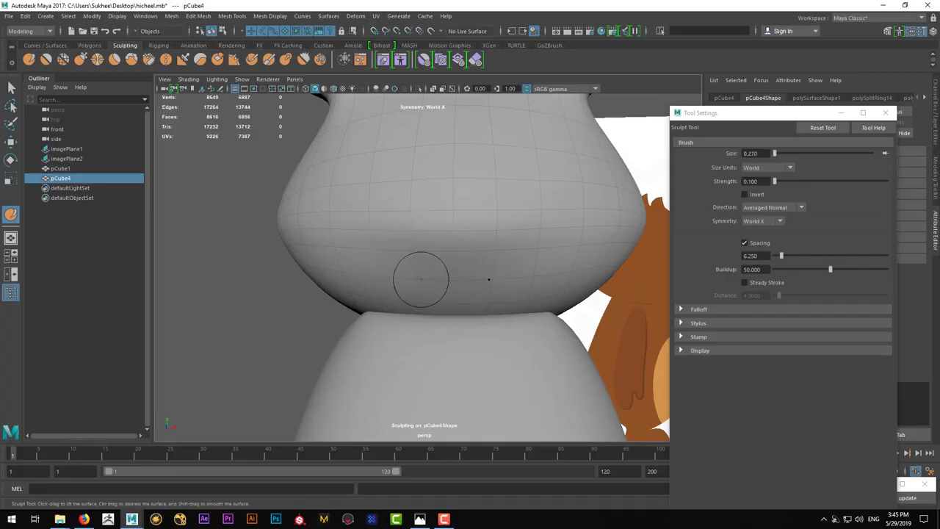
{"action": "left_click_drag", "start_coordinate": [421, 278], "coordinate": [419, 278], "text": "alt"}
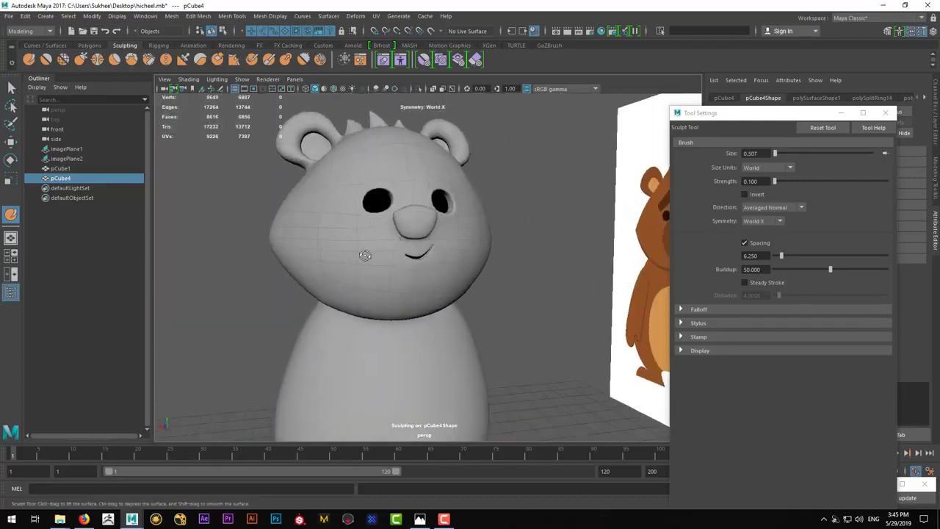
{"action": "left_click_drag", "start_coordinate": [365, 254], "coordinate": [454, 261], "text": "alt"}
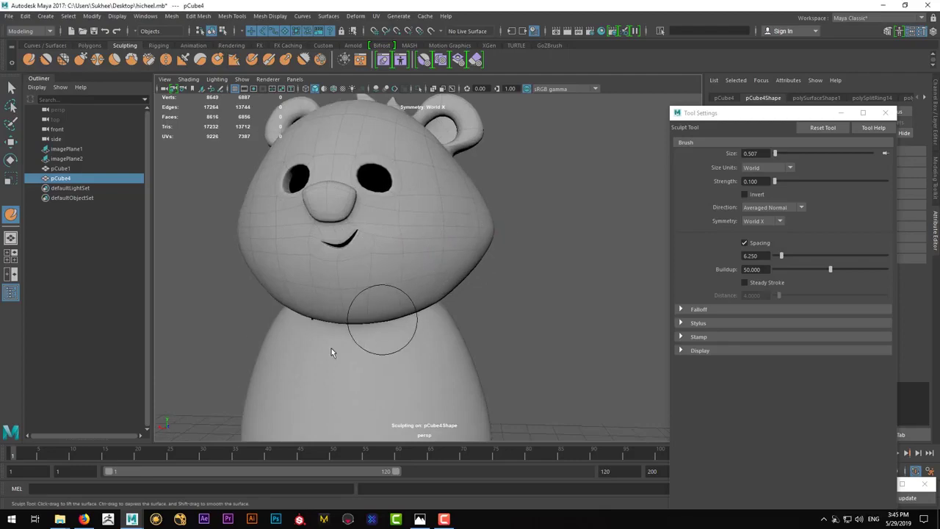
Pull the cheek outline toward the front reference drawing with the Grab brush
{"action": "key", "text": "space"}
{"action": "key", "text": "space"}
{"action": "scroll", "coordinate": [531, 329], "scroll_direction": "up", "scroll_amount": 2}
{"action": "key", "text": "space"}
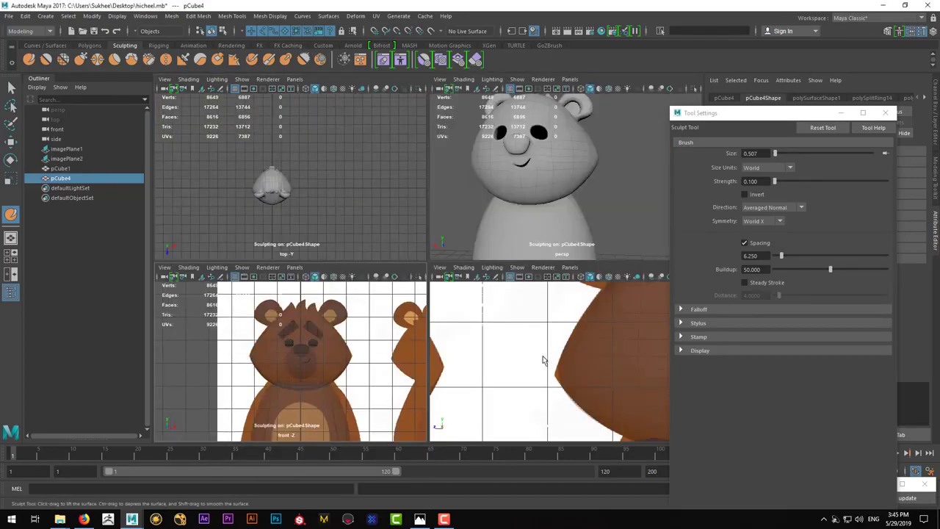
{"action": "key", "text": "space"}
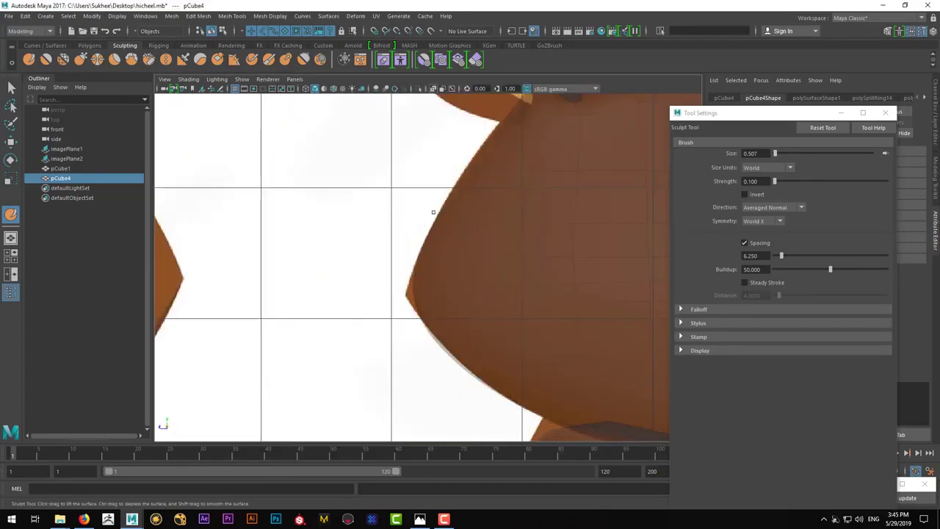
{"action": "left_click", "coordinate": [82, 60]}
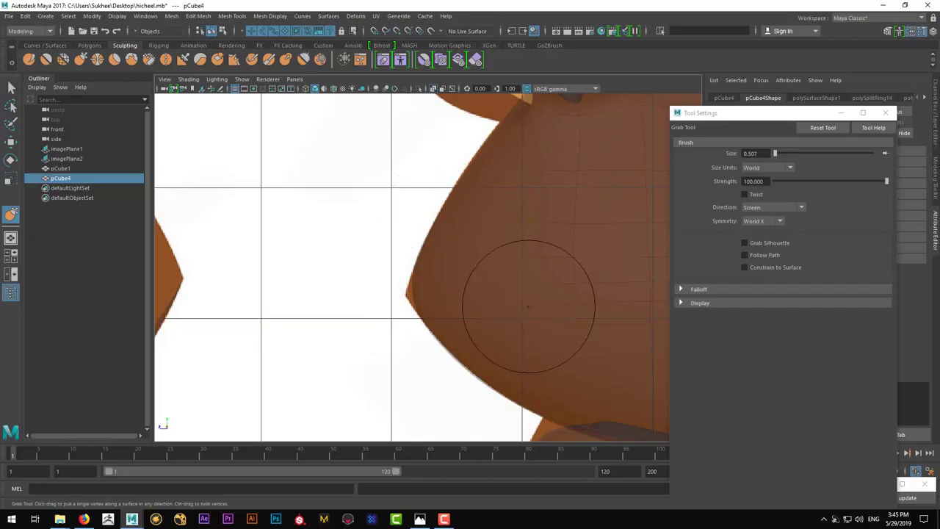
{"action": "scroll", "coordinate": [514, 279], "scroll_direction": "down", "scroll_amount": 5}
{"action": "scroll", "coordinate": [472, 179], "scroll_direction": "up", "scroll_amount": 3}
{"action": "scroll", "coordinate": [451, 147], "scroll_direction": "up", "scroll_amount": 3}
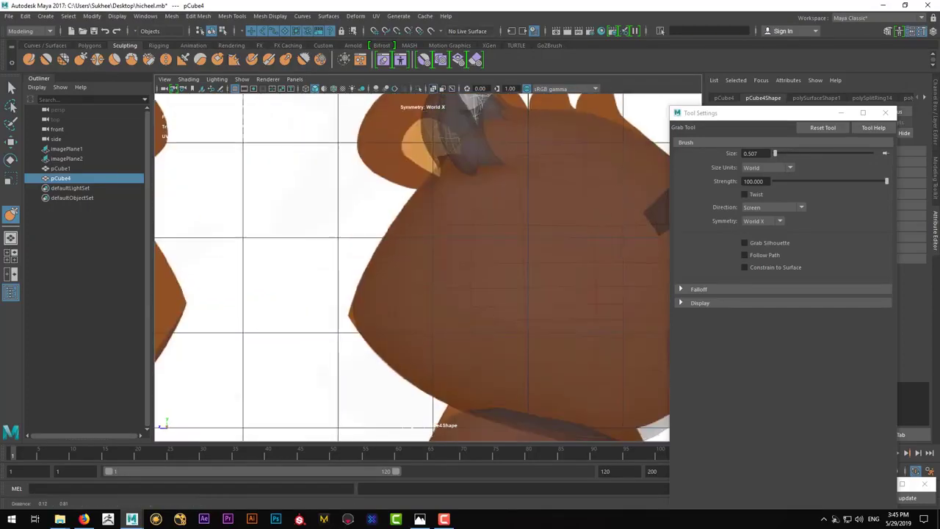
{"action": "scroll", "coordinate": [575, 218], "scroll_direction": "down", "scroll_amount": 5}
{"action": "scroll", "coordinate": [514, 235], "scroll_direction": "up", "scroll_amount": 1}
{"action": "scroll", "coordinate": [488, 248], "scroll_direction": "up", "scroll_amount": 2}
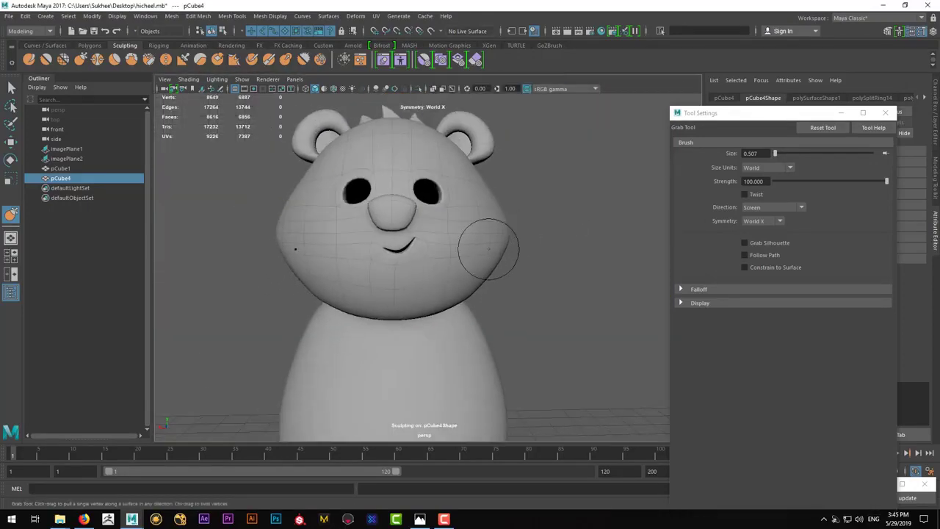
{"action": "mouse_move", "coordinate": [488, 248]}
{"action": "left_mouse_down", "text": "alt"}
{"action": "mouse_move", "coordinate": [473, 272]}
{"action": "mouse_move", "coordinate": [518, 280]}
{"action": "mouse_move", "coordinate": [440, 211]}
{"action": "mouse_move", "coordinate": [481, 242]}
{"action": "mouse_move", "coordinate": [441, 220]}
{"action": "mouse_move", "coordinate": [470, 243]}
{"action": "mouse_move", "coordinate": [507, 222]}
{"action": "left_mouse_up", "text": "alt"}
Show the head's low-poly cage in vertex editing mode
{"action": "key", "text": "1"}
{"action": "key", "text": "q"}
{"action": "key", "text": "F9"}
Pull a cheek vertex outward and preview the smoothed head from the front
{"action": "key", "text": "w"}
{"action": "key", "text": "q"}
{"action": "key", "text": "w"}
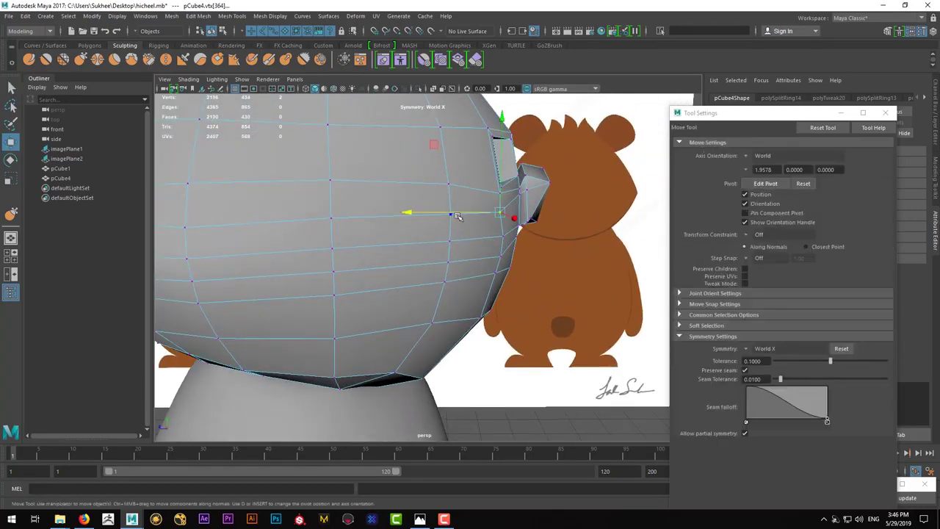
{"action": "key", "text": "q"}
{"action": "left_click_drag", "start_coordinate": [516, 257], "coordinate": [465, 296], "text": "alt"}
{"action": "key", "text": "F8"}
{"action": "key", "text": "3"}
On the low-poly cage, push a side cheek vertex outward, check it from side and front, and reselect the head
{"action": "left_click", "coordinate": [499, 262]}
{"action": "key", "text": "1"}
{"action": "key", "text": "F9"}
{"action": "scroll", "coordinate": [441, 265], "scroll_direction": "up", "scroll_amount": 2}
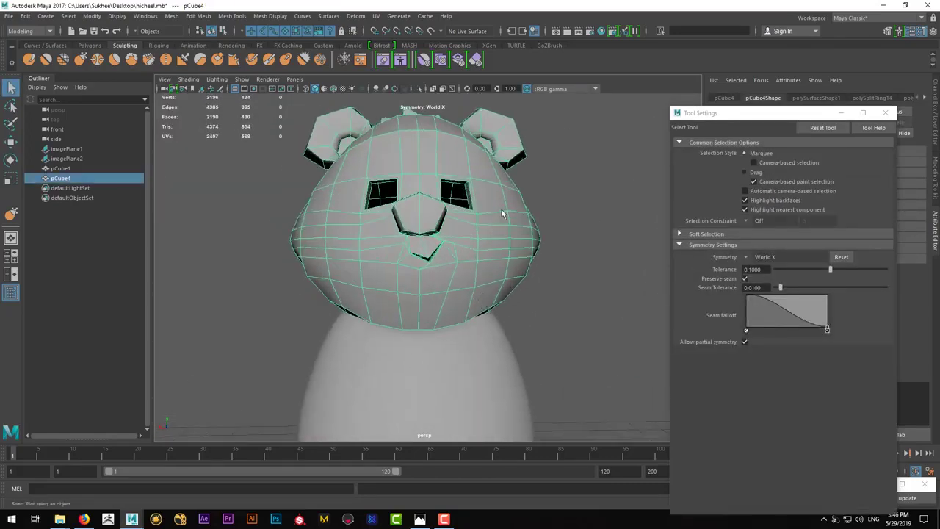
{"action": "left_click", "coordinate": [390, 237]}
{"action": "key", "text": "w"}
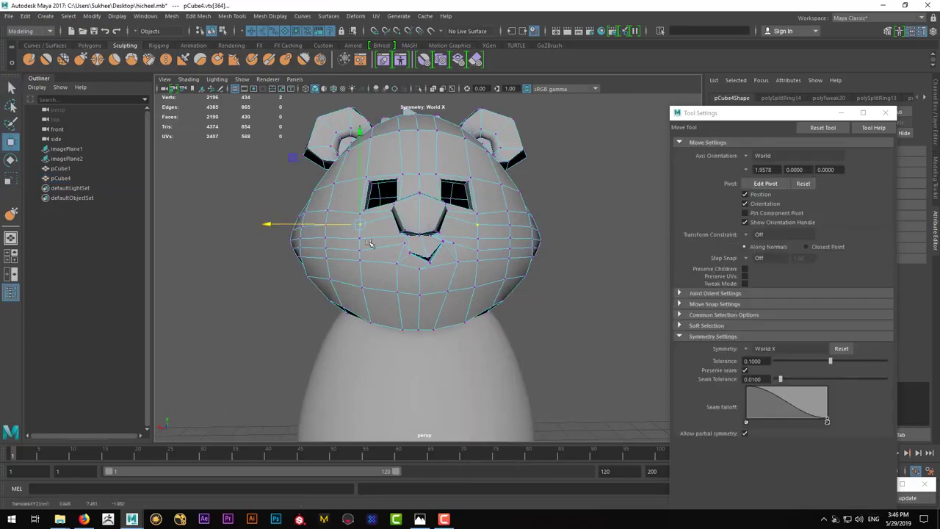
{"action": "key", "text": "q"}
{"action": "left_click_drag", "start_coordinate": [369, 244], "coordinate": [367, 252], "text": "alt"}
{"action": "mouse_move", "coordinate": [424, 277]}
{"action": "left_mouse_down", "text": "alt"}
{"action": "mouse_move", "coordinate": [524, 273]}
{"action": "mouse_move", "coordinate": [534, 340]}
{"action": "left_mouse_up", "text": "alt"}
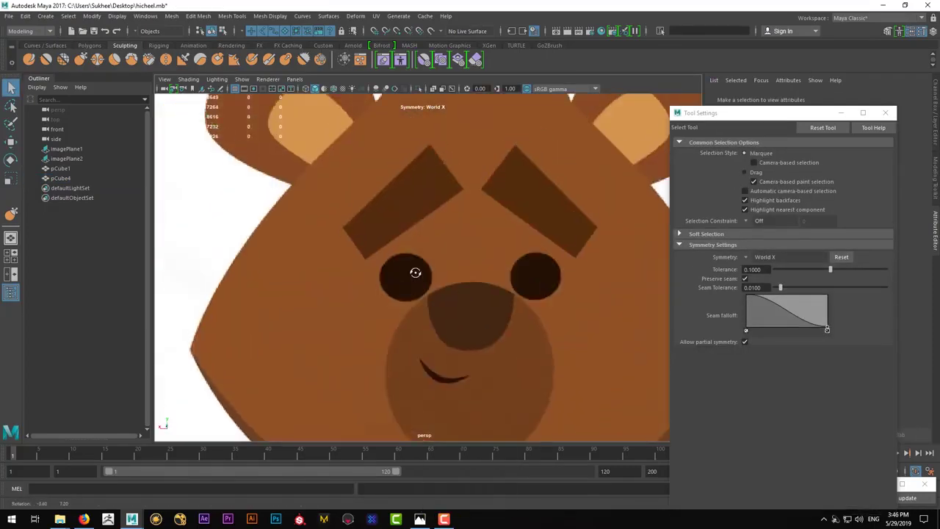
{"action": "left_click", "coordinate": [434, 300]}
Inspect the bear from several angles, including the chin, then reselect the head and show its low-poly cage
{"action": "key", "text": "f"}
{"action": "left_click_drag", "start_coordinate": [438, 266], "coordinate": [514, 272], "text": "alt"}
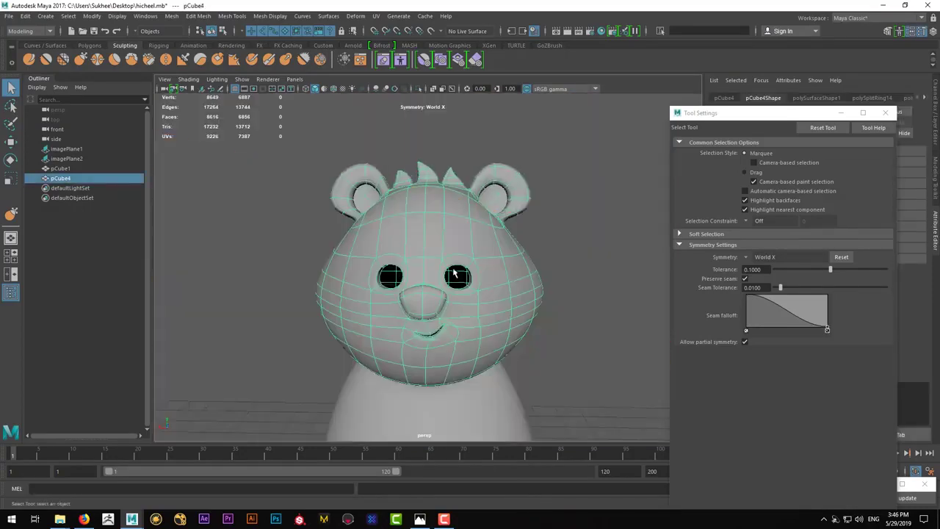
{"action": "left_click", "coordinate": [563, 275]}
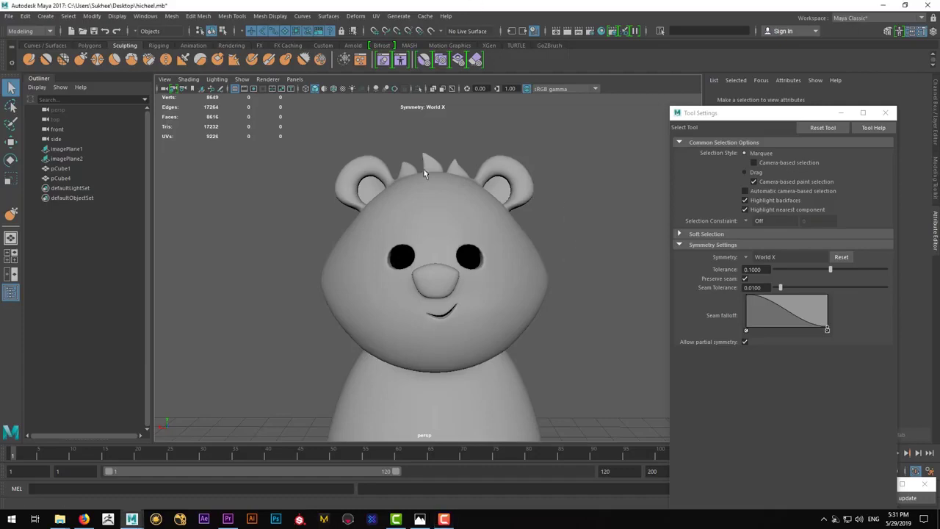
{"action": "scroll", "coordinate": [535, 357], "scroll_direction": "down", "scroll_amount": 2}
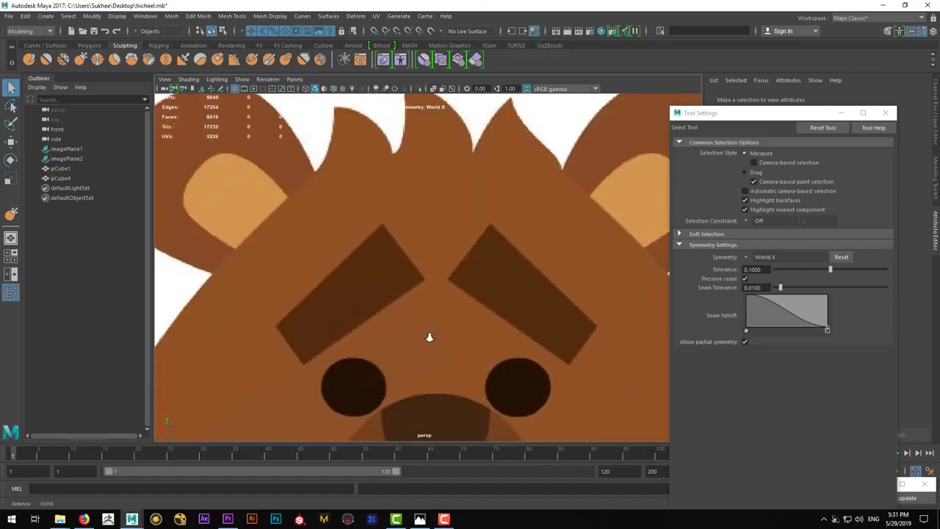
{"action": "mouse_move", "coordinate": [513, 343]}
{"action": "left_mouse_down", "text": "alt"}
{"action": "mouse_move", "coordinate": [467, 337]}
{"action": "mouse_move", "coordinate": [459, 311]}
{"action": "mouse_move", "coordinate": [487, 241]}
{"action": "left_mouse_up", "text": "alt"}
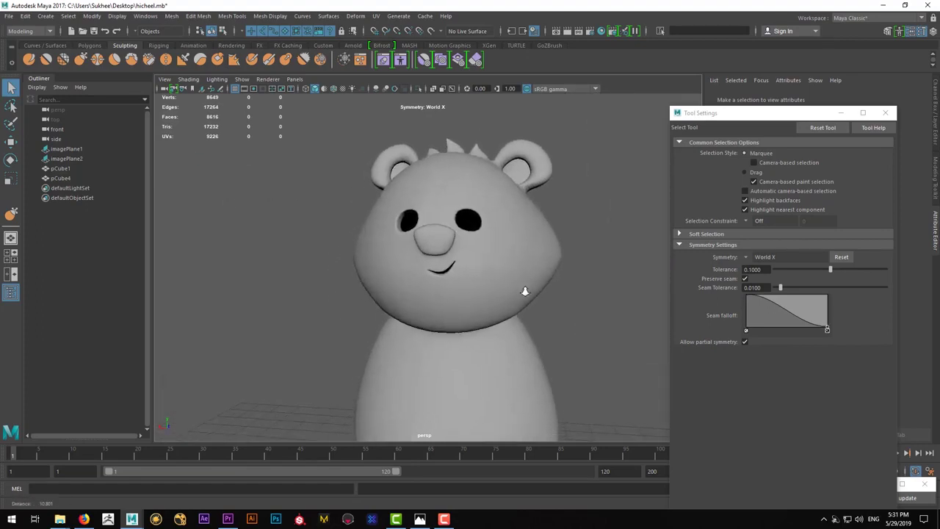
{"action": "left_click", "coordinate": [486, 241]}
{"action": "scroll", "coordinate": [505, 296], "scroll_direction": "up", "scroll_amount": 3}
{"action": "mouse_move", "coordinate": [534, 317]}
{"action": "left_mouse_down", "text": "alt"}
{"action": "mouse_move", "coordinate": [421, 261]}
{"action": "mouse_move", "coordinate": [449, 275]}
{"action": "mouse_move", "coordinate": [438, 257]}
{"action": "mouse_move", "coordinate": [462, 306]}
{"action": "mouse_move", "coordinate": [461, 244]}
{"action": "mouse_move", "coordinate": [480, 200]}
{"action": "left_mouse_up", "text": "alt"}
{"action": "key", "text": "1"}
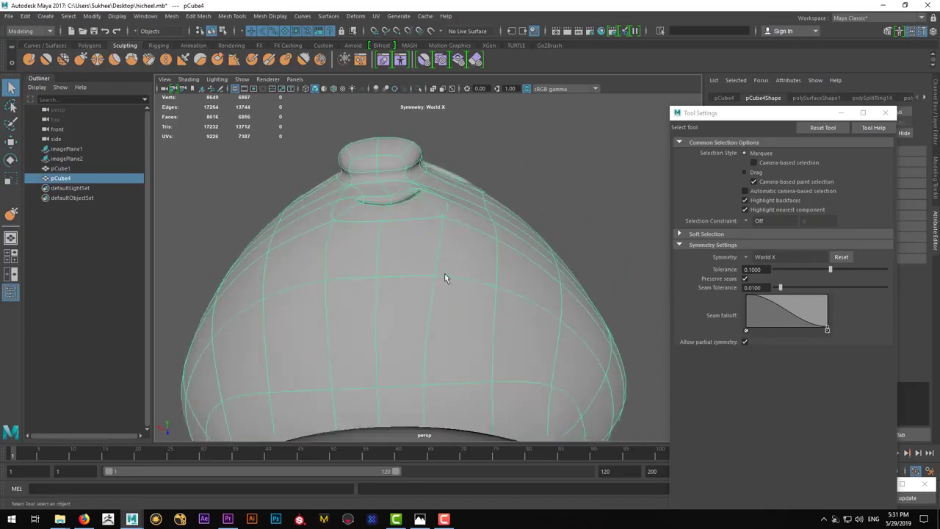
In wireframe vertex mode, pick the smile's corner vertex and set symmetry to Off
{"action": "right_click_drag", "start_coordinate": [480, 200], "coordinate": [439, 201]}
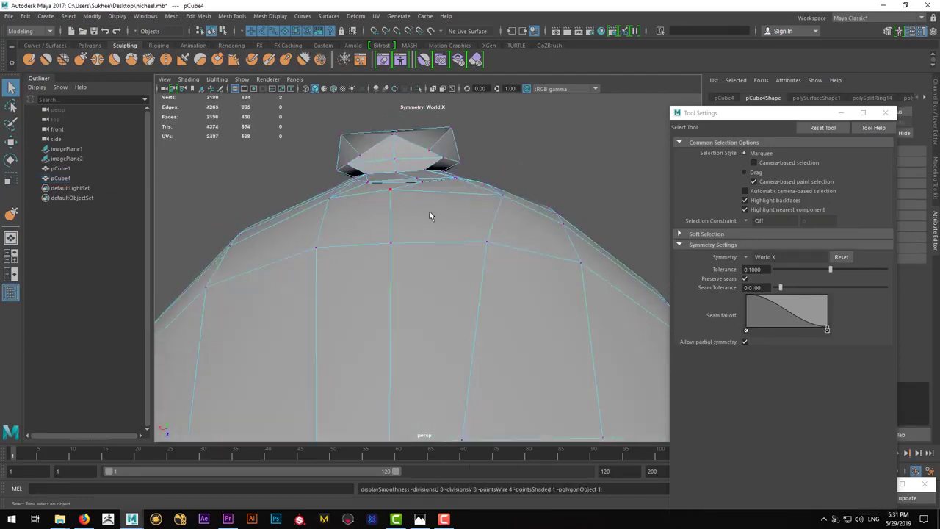
{"action": "mouse_move", "coordinate": [430, 211]}
{"action": "left_mouse_down", "text": "alt"}
{"action": "mouse_move", "coordinate": [416, 273]}
{"action": "mouse_move", "coordinate": [424, 266]}
{"action": "mouse_move", "coordinate": [470, 287]}
{"action": "left_mouse_up", "text": "alt"}
{"action": "scroll", "coordinate": [440, 262], "scroll_direction": "up", "scroll_amount": 2}
{"action": "key", "text": "4"}
{"action": "left_click", "coordinate": [467, 258]}
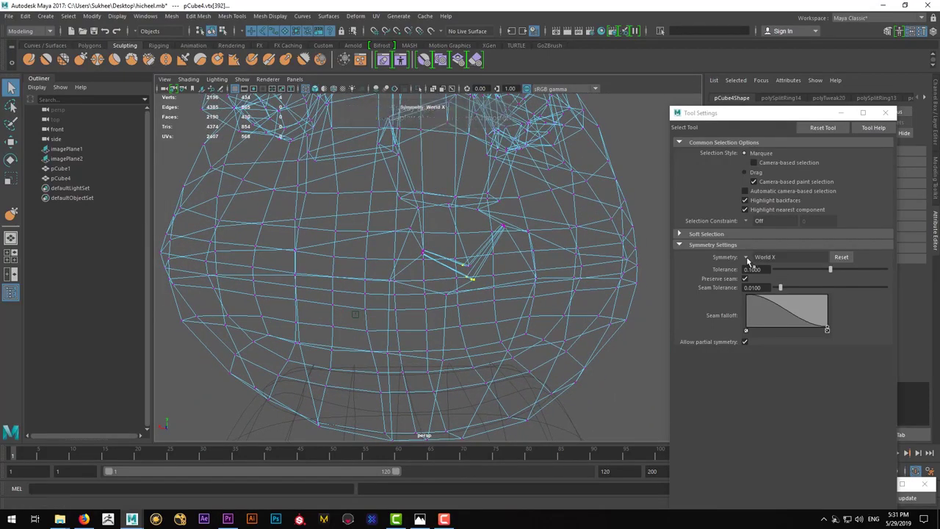
{"action": "left_click", "coordinate": [747, 261]}
{"action": "left_click", "coordinate": [764, 260]}
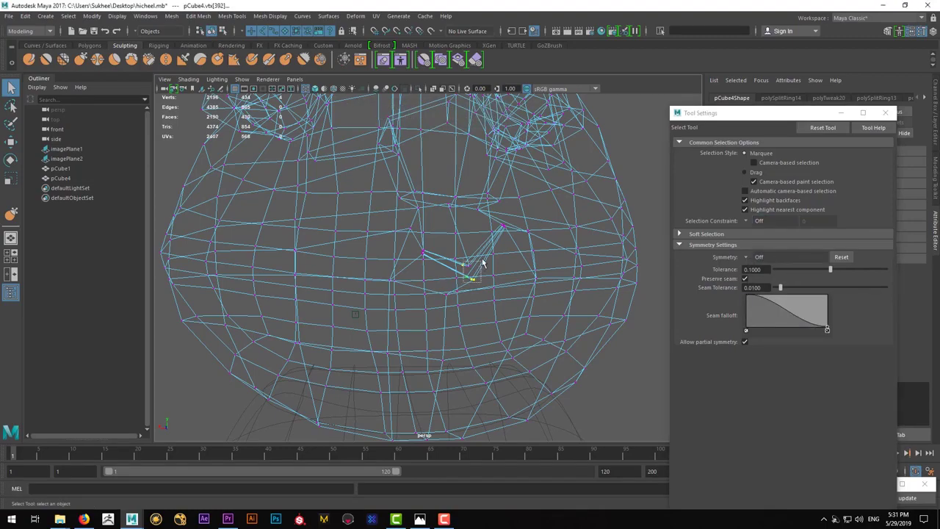
Move the mouth-corner vertex to deepen the smile's curl and preview the smoothed result
{"action": "mouse_move", "coordinate": [481, 259]}
{"action": "left_mouse_down", "text": "alt"}
{"action": "mouse_move", "coordinate": [394, 311]}
{"action": "mouse_move", "coordinate": [326, 293]}
{"action": "left_mouse_up", "text": "alt"}
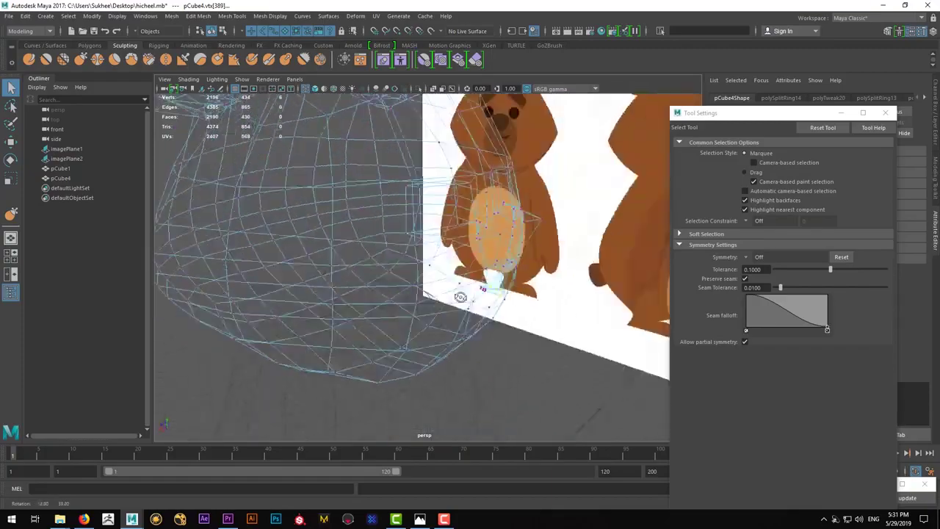
{"action": "scroll", "coordinate": [512, 318], "scroll_direction": "up", "scroll_amount": 3}
{"action": "key", "text": "w"}
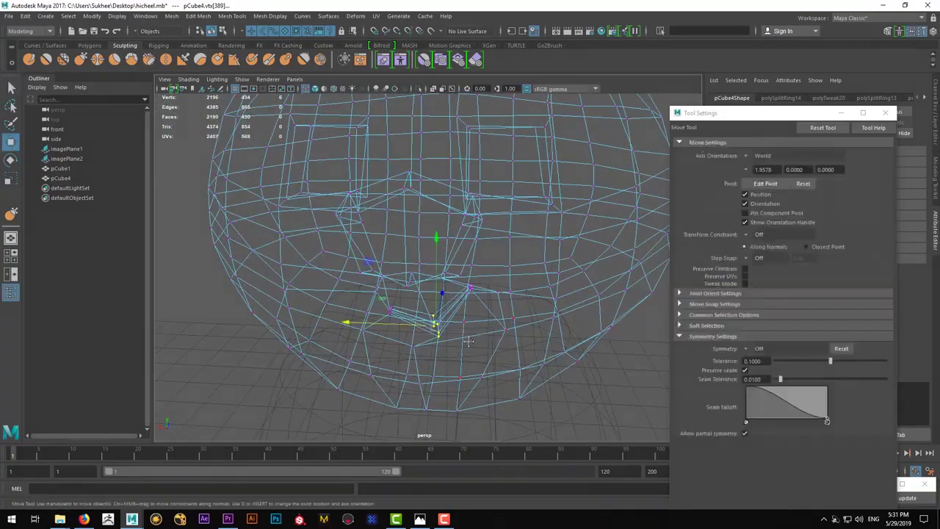
{"action": "key", "text": "5"}
{"action": "scroll", "coordinate": [440, 224], "scroll_direction": "up", "scroll_amount": 5}
{"action": "scroll", "coordinate": [440, 224], "scroll_direction": "down", "scroll_amount": 5}
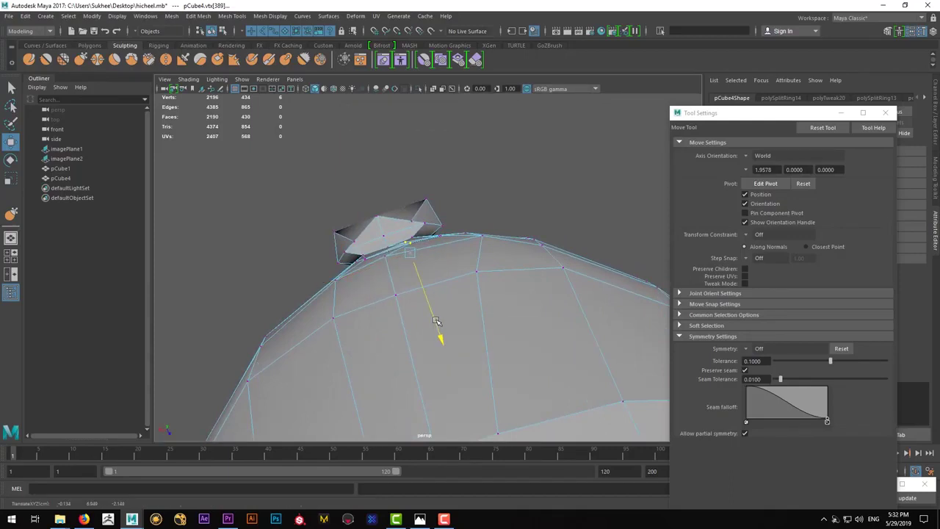
{"action": "key", "text": "q"}
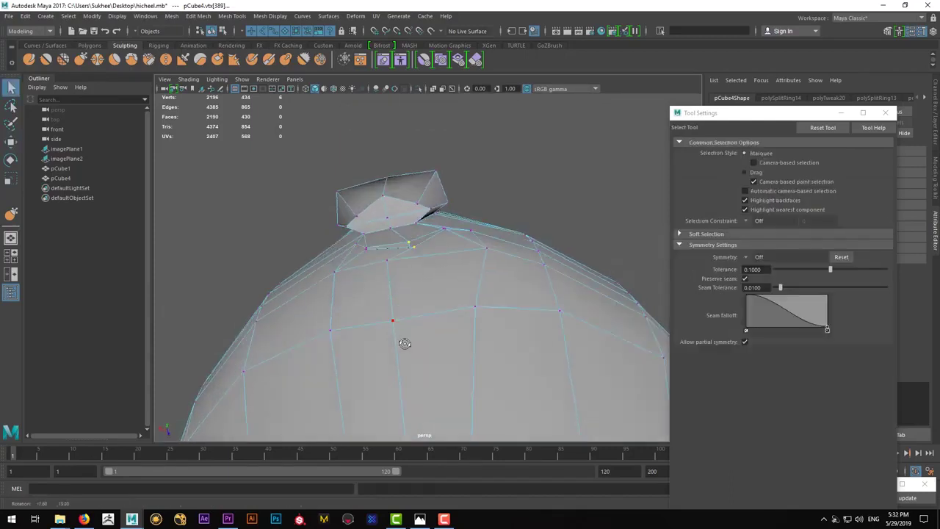
{"action": "left_click_drag", "start_coordinate": [392, 329], "coordinate": [404, 325], "text": "alt"}
{"action": "key", "text": "3"}
{"action": "key", "text": "1"}
Refine the mouth-corner vertex from a close side view and return to a head-on view
{"action": "mouse_move", "coordinate": [382, 222]}
{"action": "left_mouse_down", "text": "alt"}
{"action": "mouse_move", "coordinate": [489, 329]}
{"action": "mouse_move", "coordinate": [393, 261]}
{"action": "mouse_move", "coordinate": [458, 245]}
{"action": "mouse_move", "coordinate": [439, 235]}
{"action": "mouse_move", "coordinate": [399, 245]}
{"action": "left_mouse_up", "text": "alt"}
{"action": "key", "text": "3"}
{"action": "key", "text": "1"}
{"action": "key", "text": "4"}
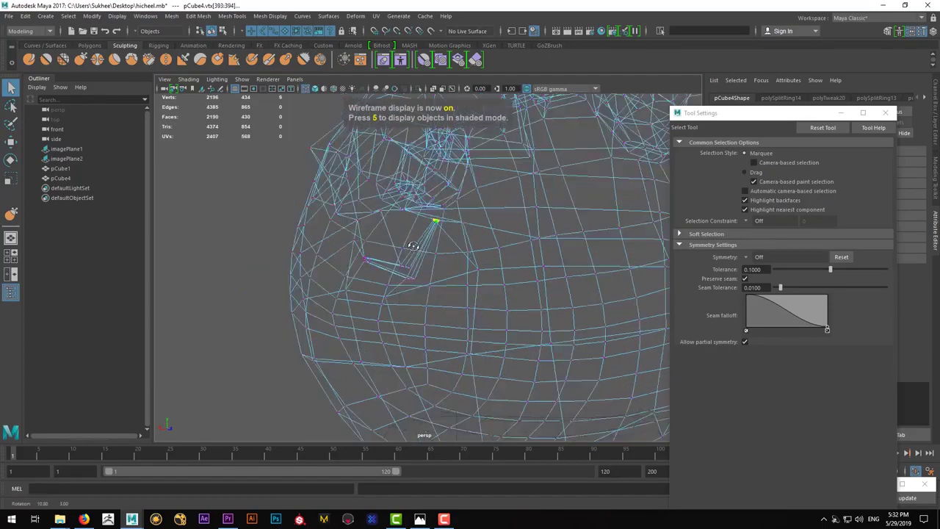
{"action": "key", "text": "w"}
{"action": "key", "text": "5"}
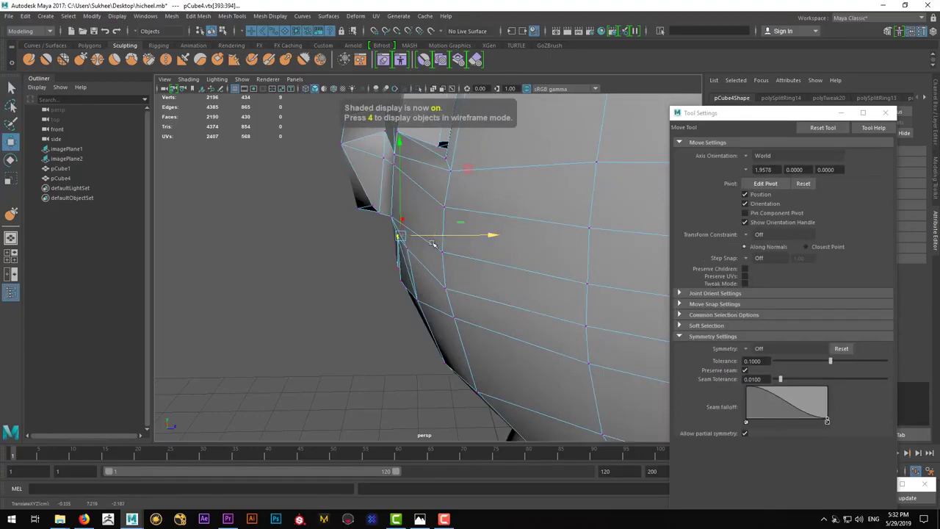
{"action": "scroll", "coordinate": [433, 244], "scroll_direction": "down", "scroll_amount": 3}
{"action": "key", "text": "q"}
{"action": "left_click_drag", "start_coordinate": [416, 251], "coordinate": [500, 248], "text": "alt"}
{"action": "scroll", "coordinate": [434, 252], "scroll_direction": "down", "scroll_amount": 3}
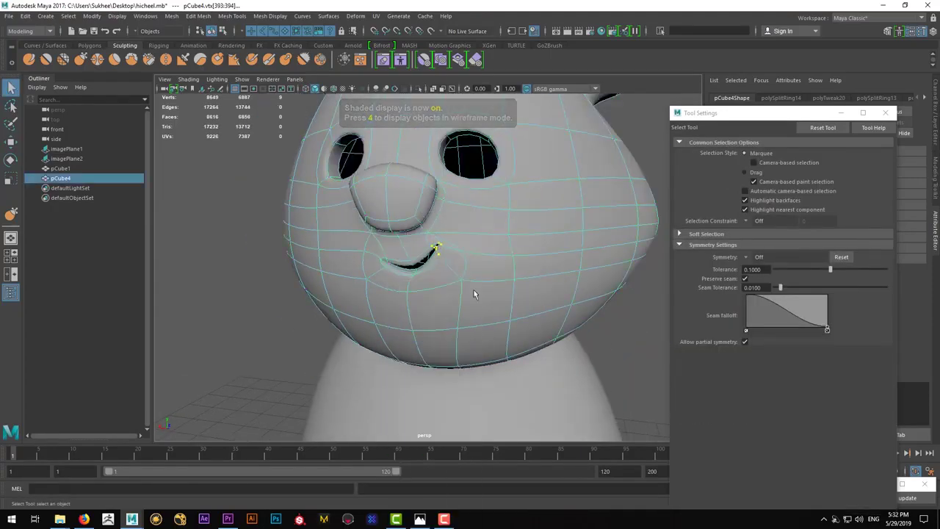
Orbit to a frontal view of the smiling face and select the smoothed bear head mesh as one object
{"action": "scroll", "coordinate": [514, 309], "scroll_direction": "down", "scroll_amount": 3}
{"action": "left_click", "coordinate": [597, 316]}
{"action": "mouse_move", "coordinate": [597, 316]}
{"action": "left_mouse_down", "text": "alt"}
{"action": "mouse_move", "coordinate": [454, 322]}
{"action": "mouse_move", "coordinate": [469, 328]}
{"action": "left_mouse_up", "text": "alt"}
{"action": "left_click", "coordinate": [470, 328]}
{"action": "left_click", "coordinate": [543, 354]}
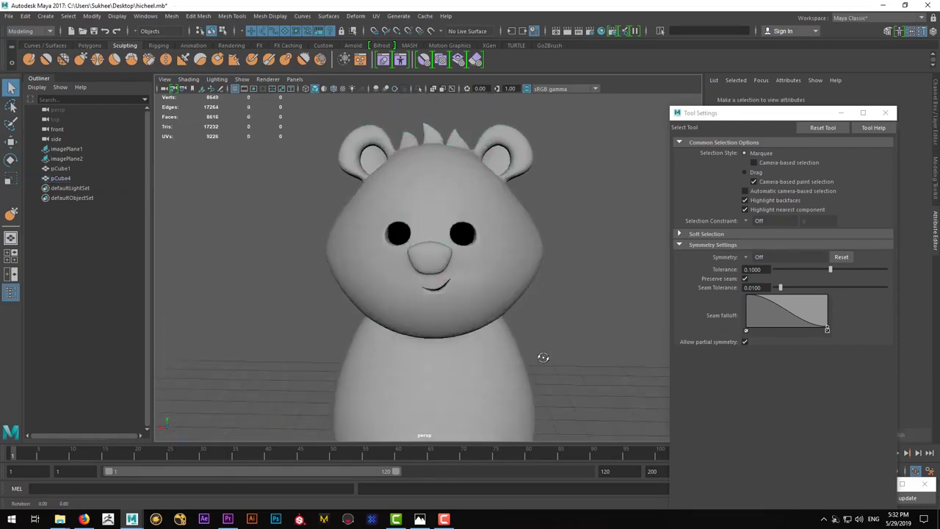
{"action": "left_click_drag", "start_coordinate": [544, 354], "coordinate": [452, 313], "text": "alt"}
{"action": "left_click", "coordinate": [426, 315]}
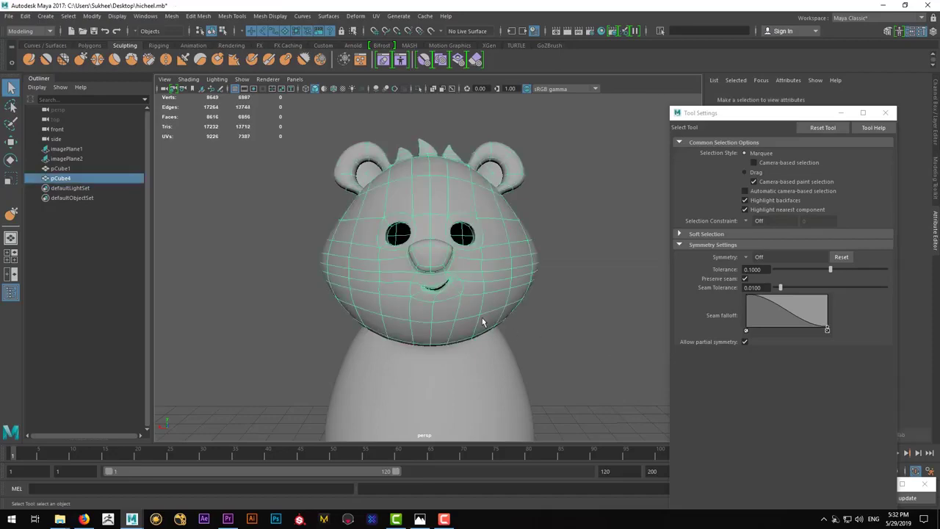